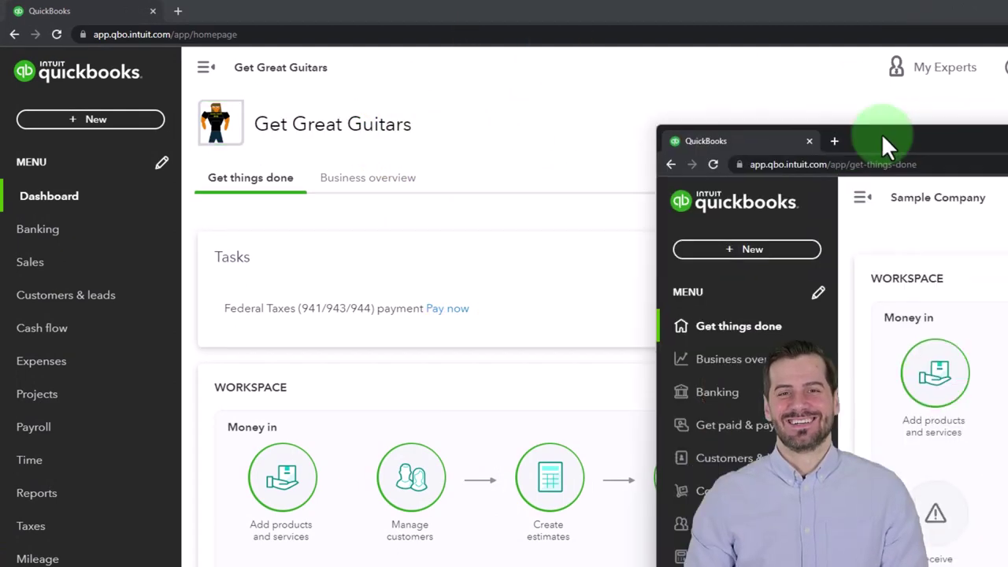
Step: Move the Sample Company browser window over the Get Great Guitars window
{"action": "left_click_drag", "start_coordinate": [881, 133], "coordinate": [418, 131]}
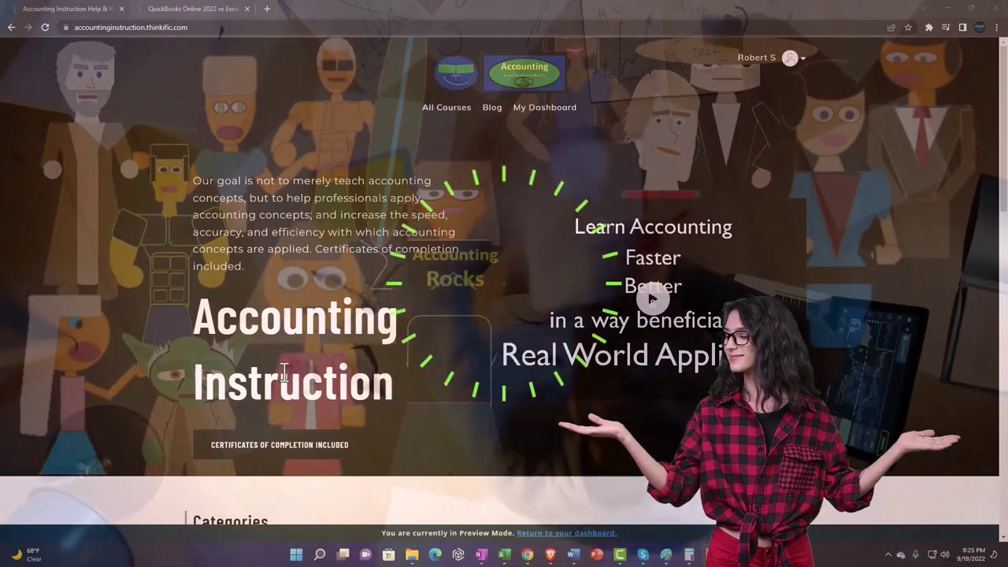
Step: Browse the Accounting Instruction course categories and the lesson list of the QuickBooks Online 2022 course
{"action": "scroll", "coordinate": [138, 429], "scroll_direction": "down", "scroll_amount": 7}
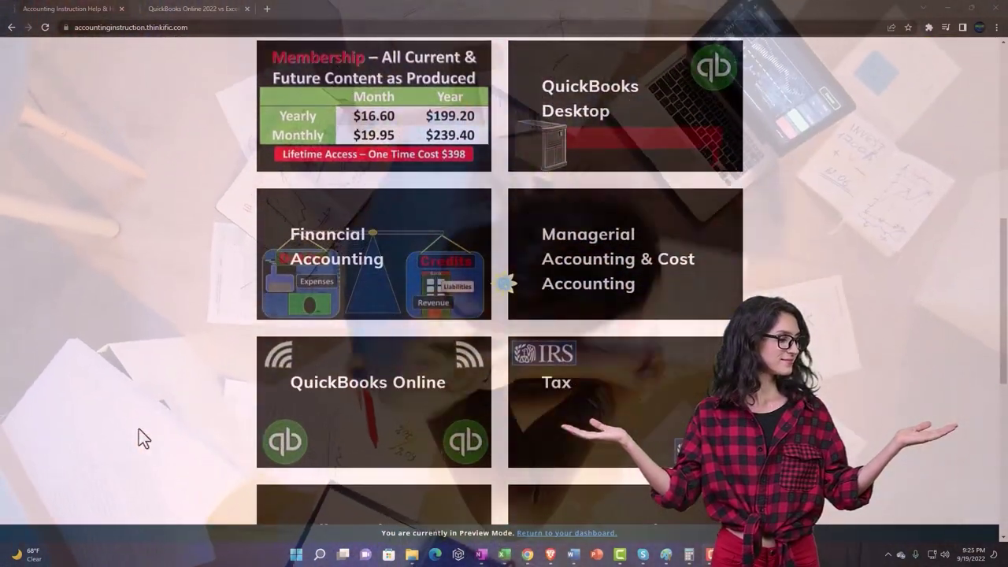
{"action": "scroll", "coordinate": [138, 430], "scroll_direction": "down", "scroll_amount": 5}
{"action": "scroll", "coordinate": [139, 430], "scroll_direction": "down", "scroll_amount": 2}
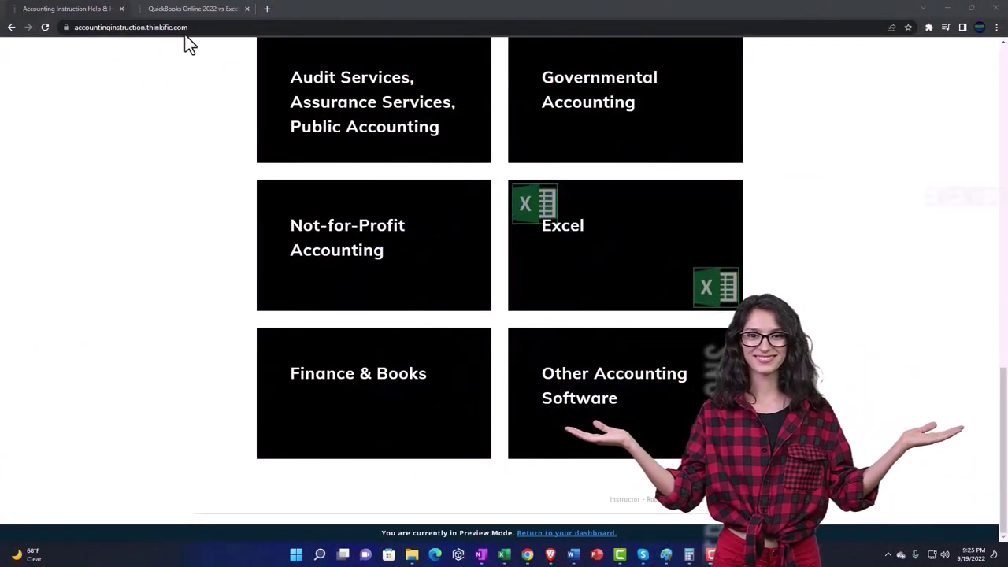
{"action": "left_click", "coordinate": [179, 8]}
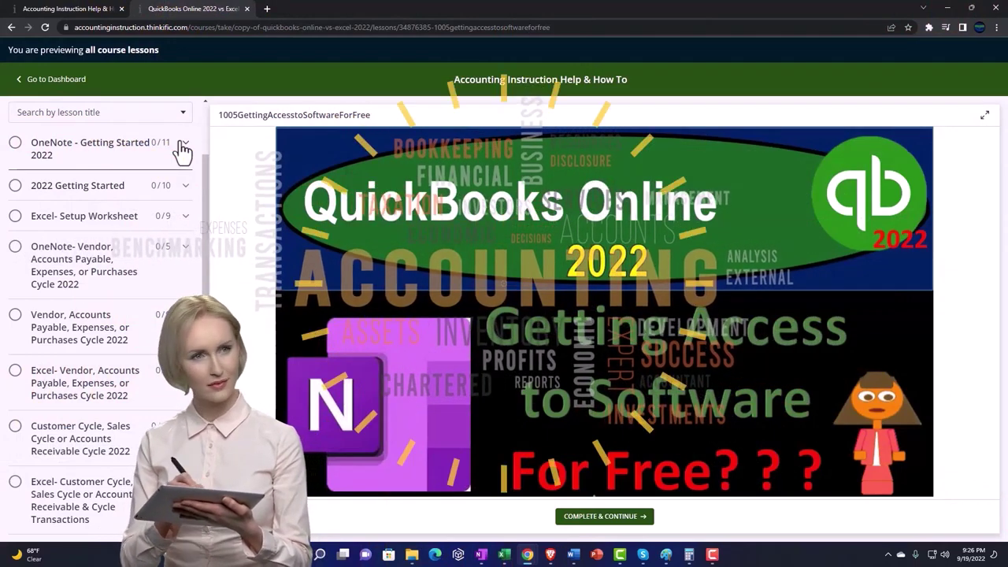
{"action": "left_click", "coordinate": [181, 145]}
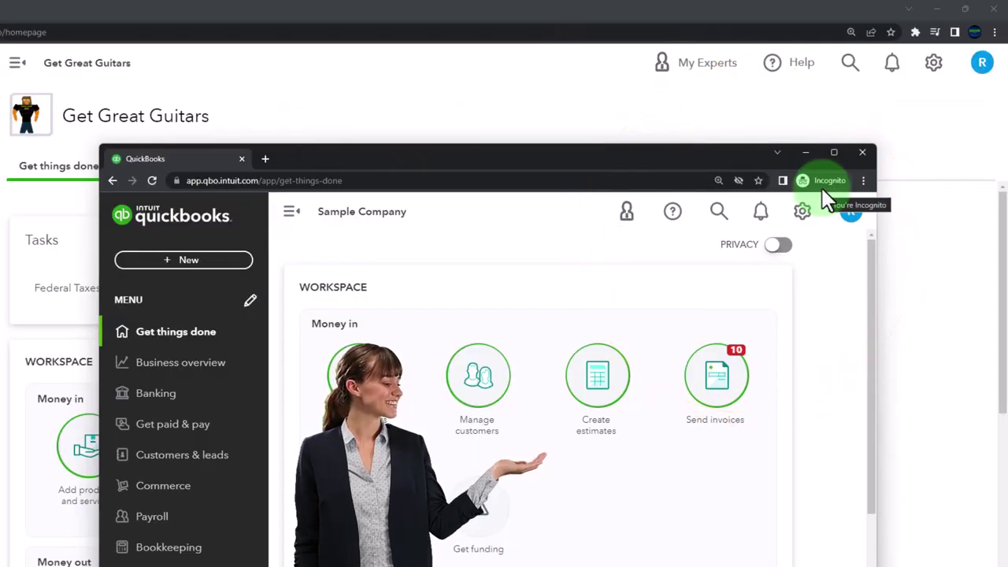
Step: Review the Sample Company's settings options, including the view switch, and minimise its incognito window
{"action": "left_click", "coordinate": [864, 182]}
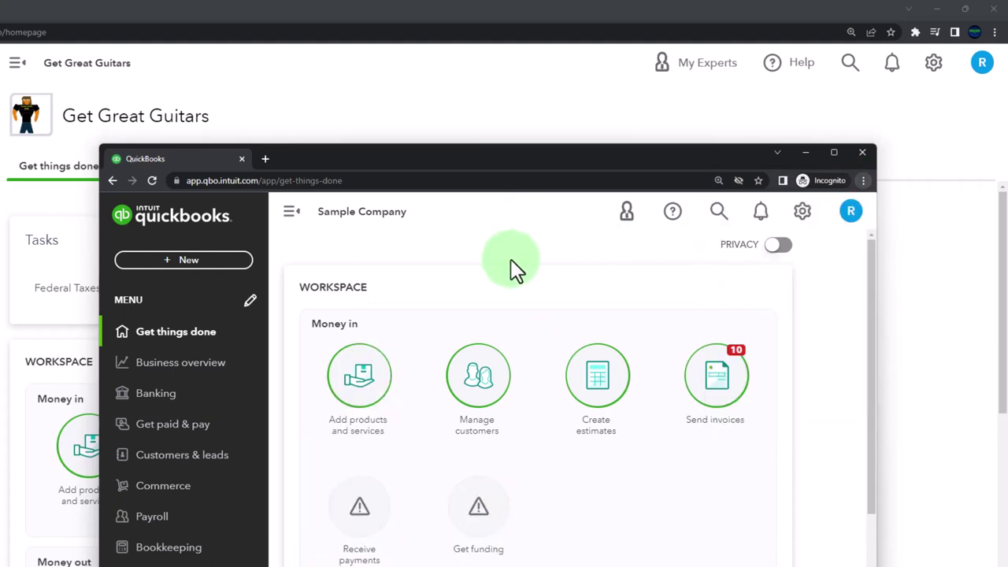
{"action": "left_click", "coordinate": [526, 258]}
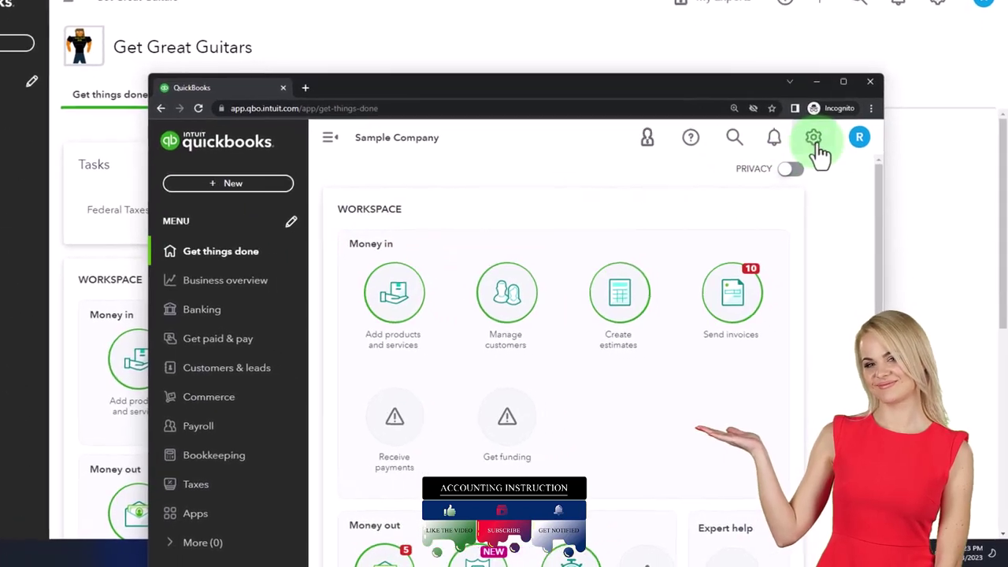
{"action": "left_click", "coordinate": [833, 181]}
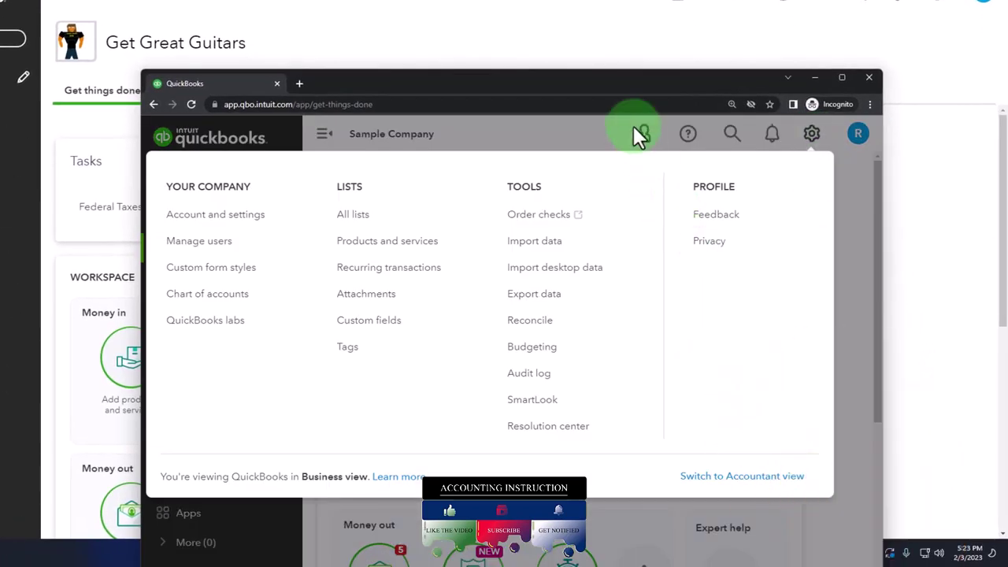
{"action": "left_click", "coordinate": [815, 77]}
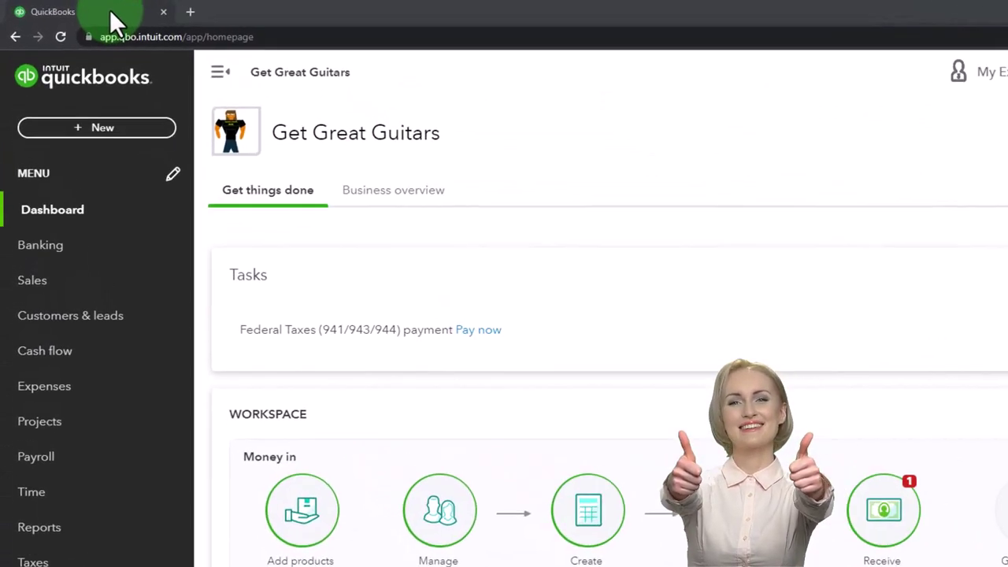
Step: Duplicate the Get Great Guitars homepage tab twice and open Reports in the second tab
{"action": "right_click", "coordinate": [111, 11]}
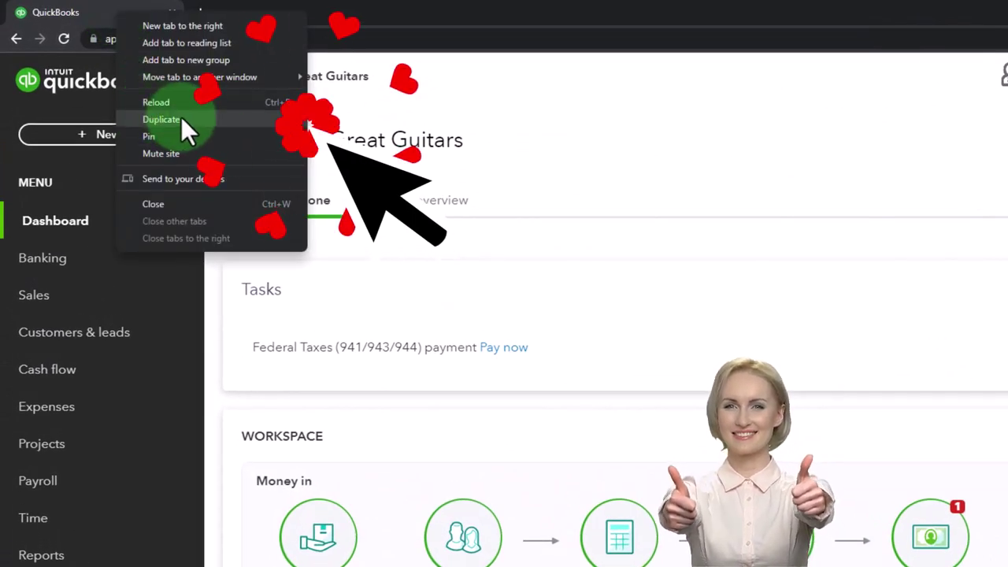
{"action": "left_click", "coordinate": [181, 119]}
{"action": "right_click", "coordinate": [246, 11]}
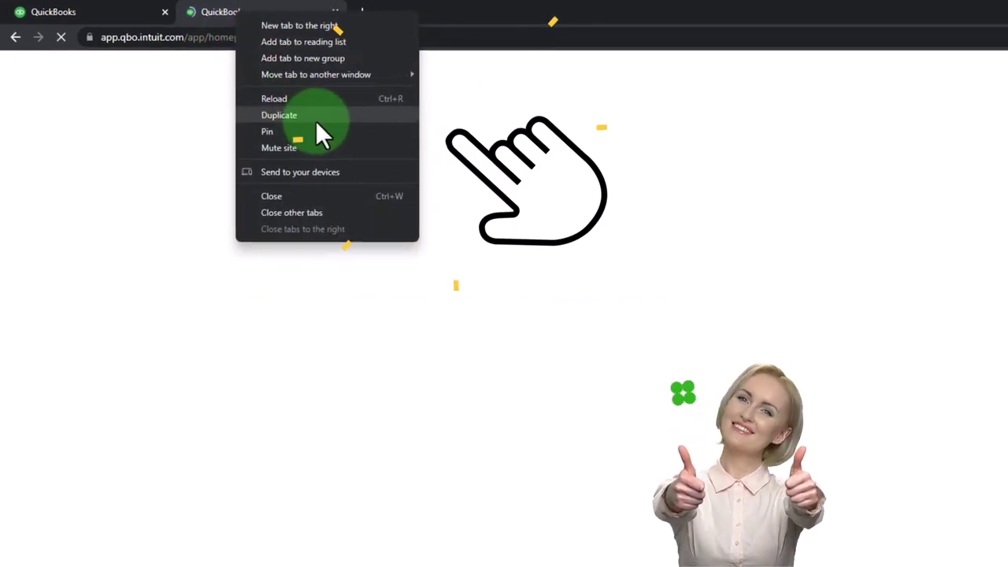
{"action": "left_click", "coordinate": [278, 115]}
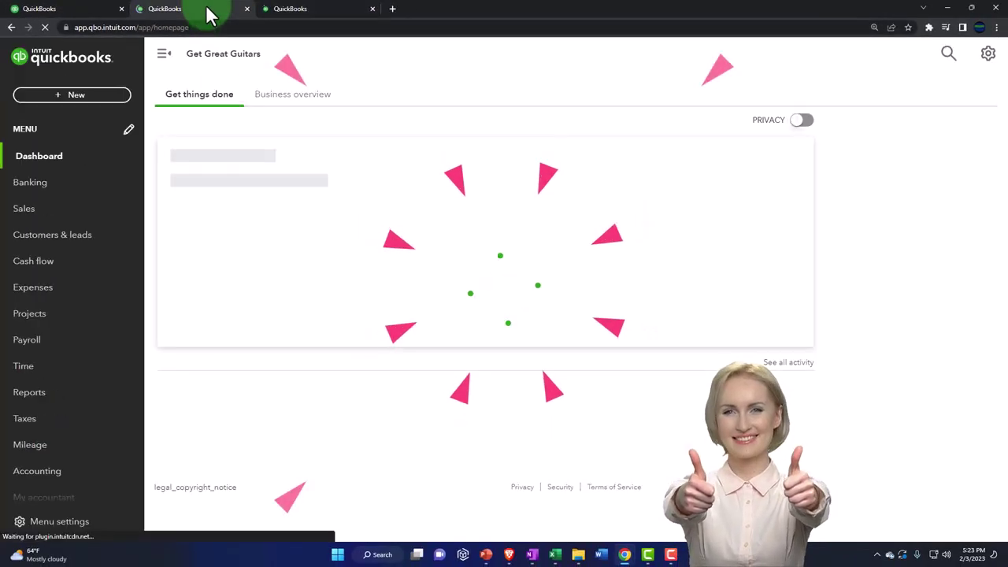
{"action": "left_click", "coordinate": [40, 400]}
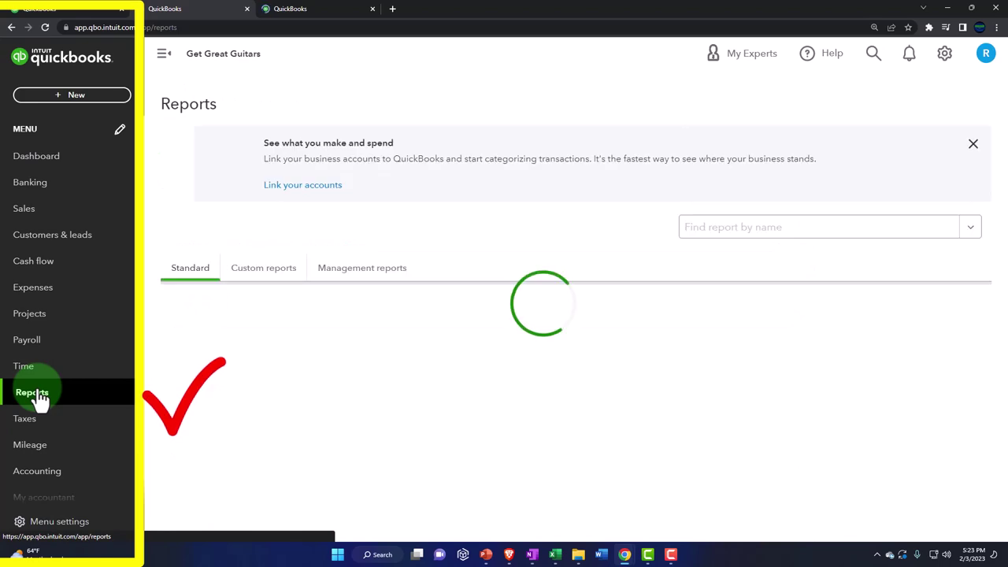
{"action": "left_click", "coordinate": [251, 394]}
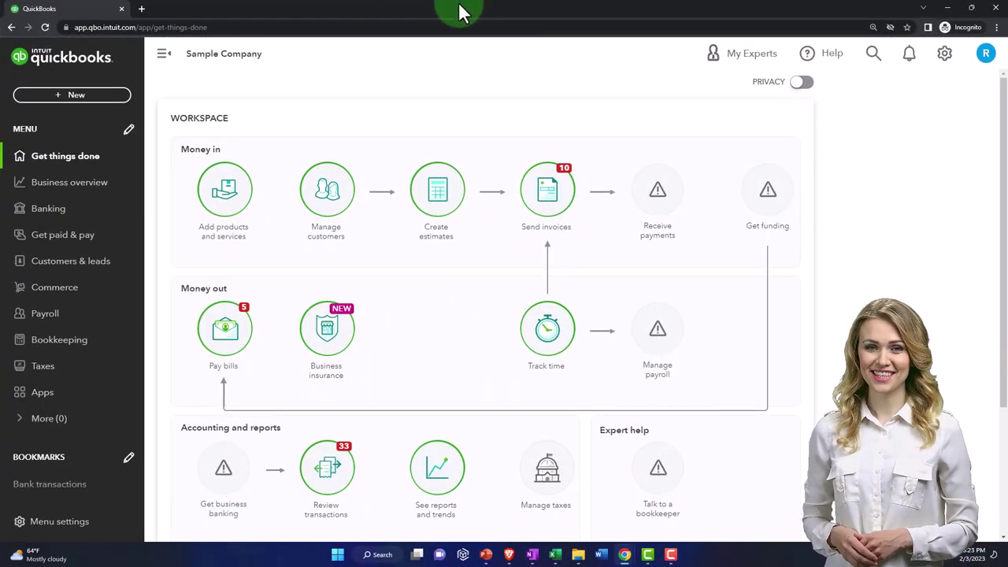
Step: Check the Business overview section in the Sample Company's Business view navigation
{"action": "left_click", "coordinate": [70, 185]}
{"action": "left_click", "coordinate": [71, 130]}
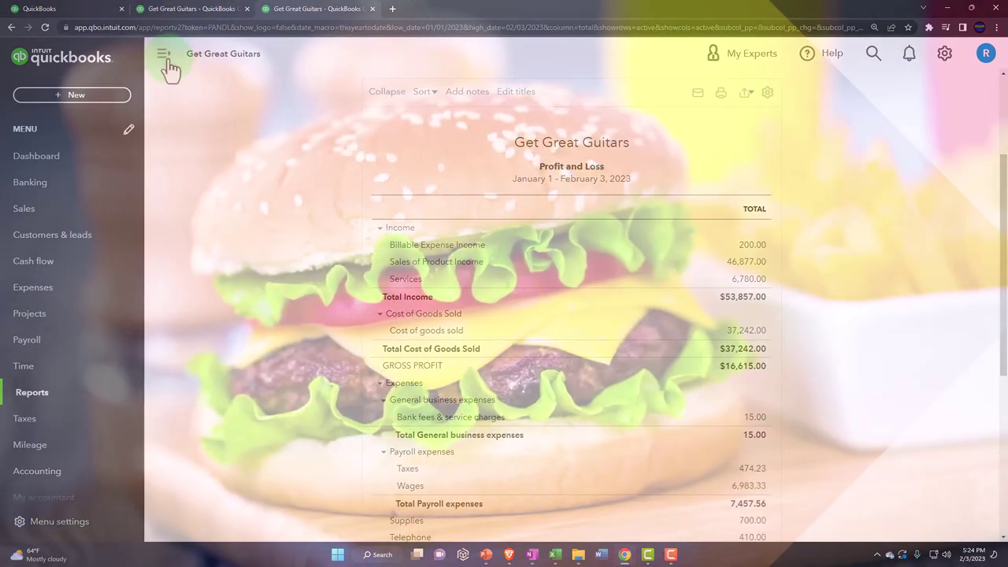
Step: Collapse the navigation menu and run the Profit and Loss report for 01/01/2023 to 02/28/2023
{"action": "left_click", "coordinate": [163, 55]}
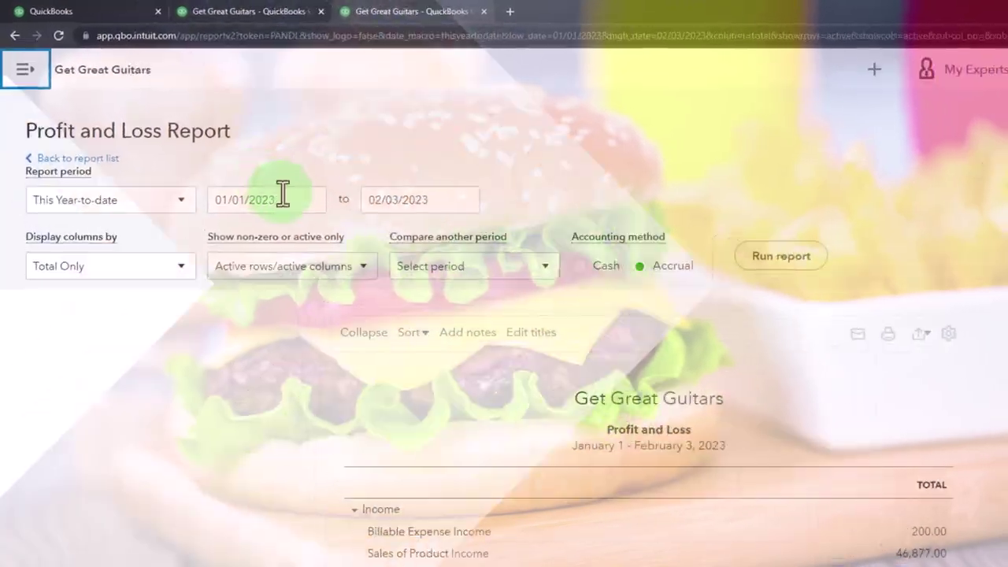
{"action": "left_click", "coordinate": [281, 194]}
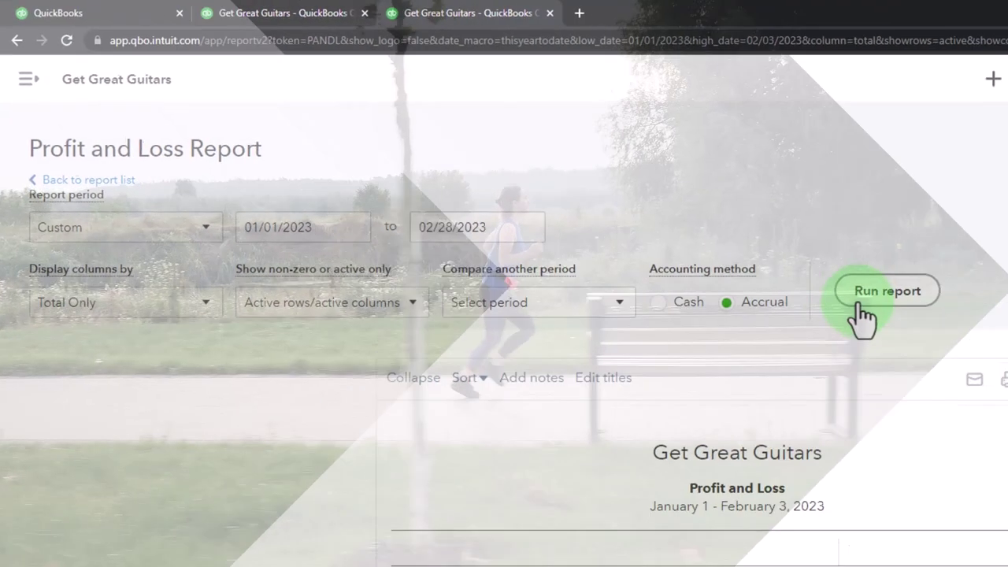
{"action": "left_click", "coordinate": [935, 306]}
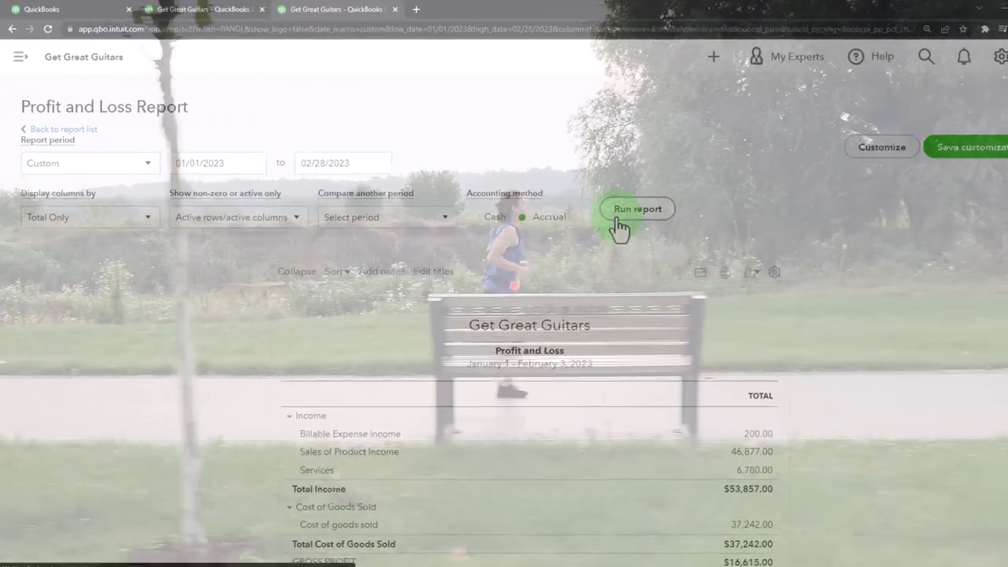
{"action": "scroll", "coordinate": [908, 331], "scroll_direction": "down", "scroll_amount": 3}
{"action": "scroll", "coordinate": [171, 237], "scroll_direction": "up", "scroll_amount": 5}
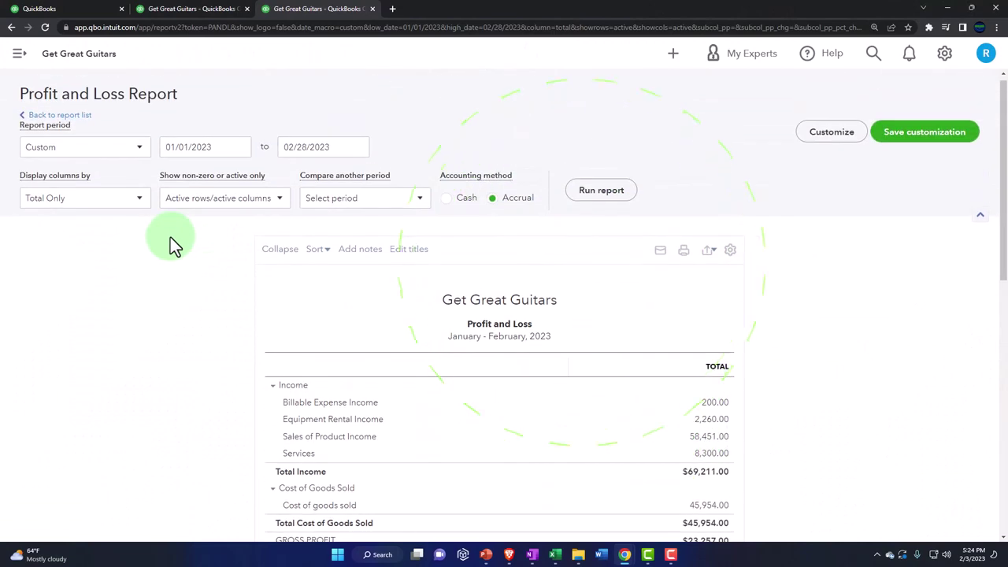
Step: Display the Profit and Loss columns by Months, rerun the report and enlarge the page to 175%
{"action": "left_click", "coordinate": [157, 221]}
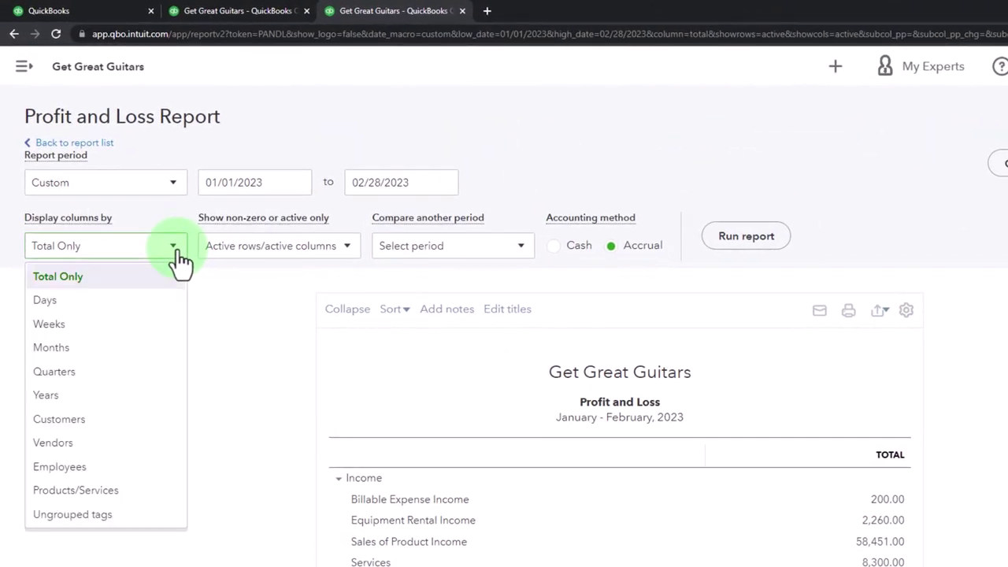
{"action": "left_click", "coordinate": [117, 351]}
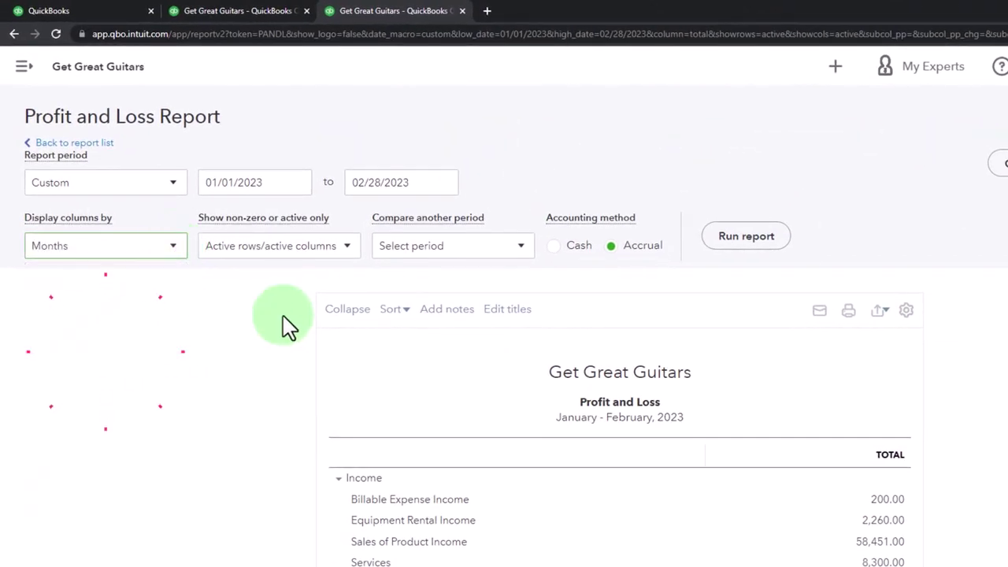
{"action": "scroll", "coordinate": [562, 292], "scroll_direction": "down", "scroll_amount": 3}
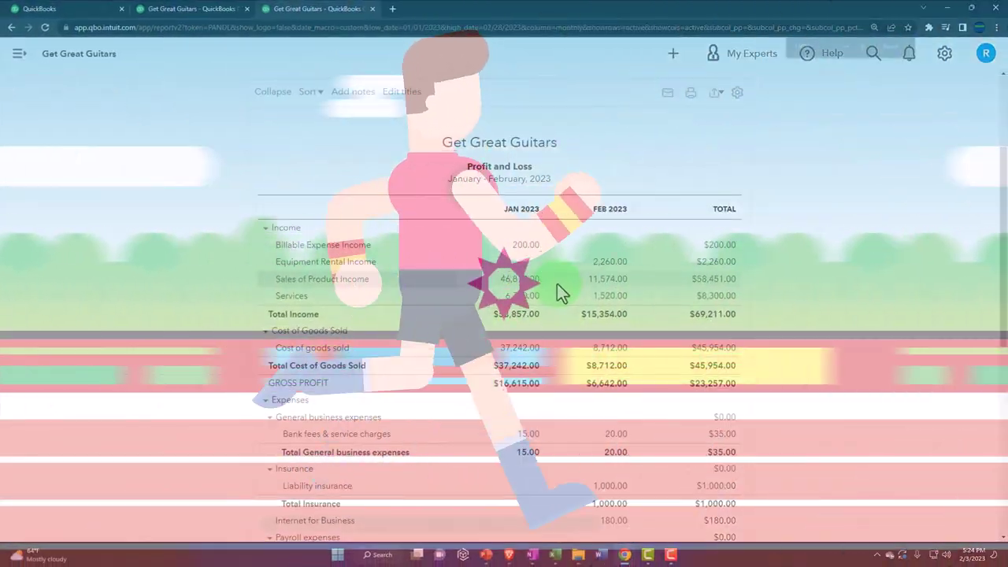
{"action": "key", "text": "ctrl+plus"}
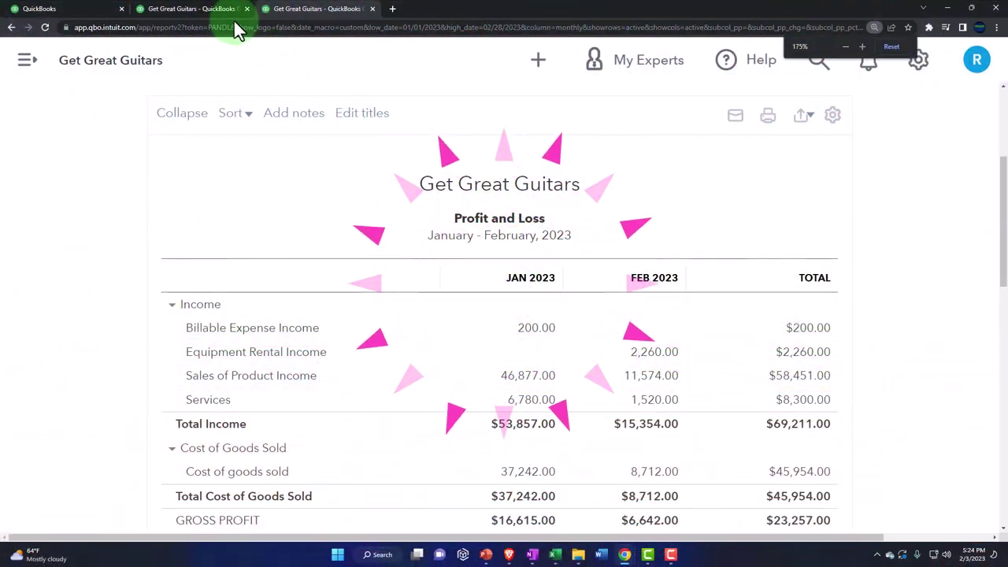
Step: Collapse the Balance Sheet tab's navigation menu and run the report for 01/01/2023 to 02/28/2023 with columns by Months
{"action": "left_click", "coordinate": [211, 11]}
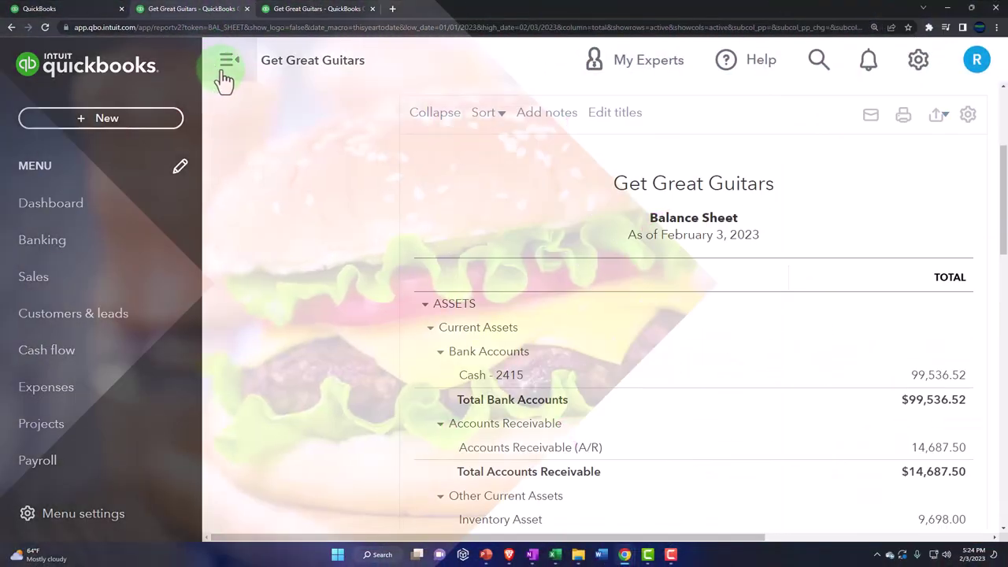
{"action": "left_click", "coordinate": [229, 60]}
{"action": "scroll", "coordinate": [216, 162], "scroll_direction": "up", "scroll_amount": 5}
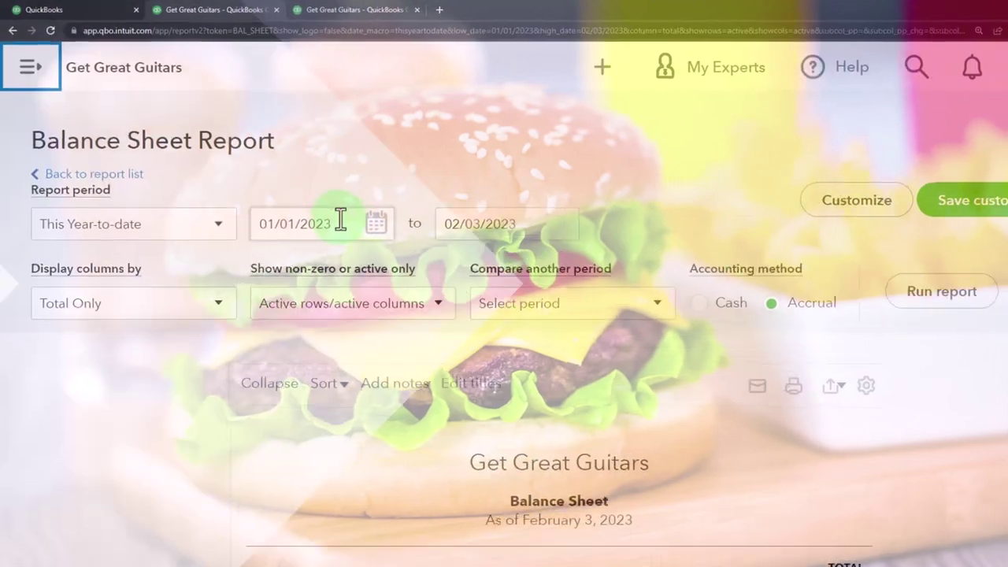
{"action": "left_click", "coordinate": [340, 220]}
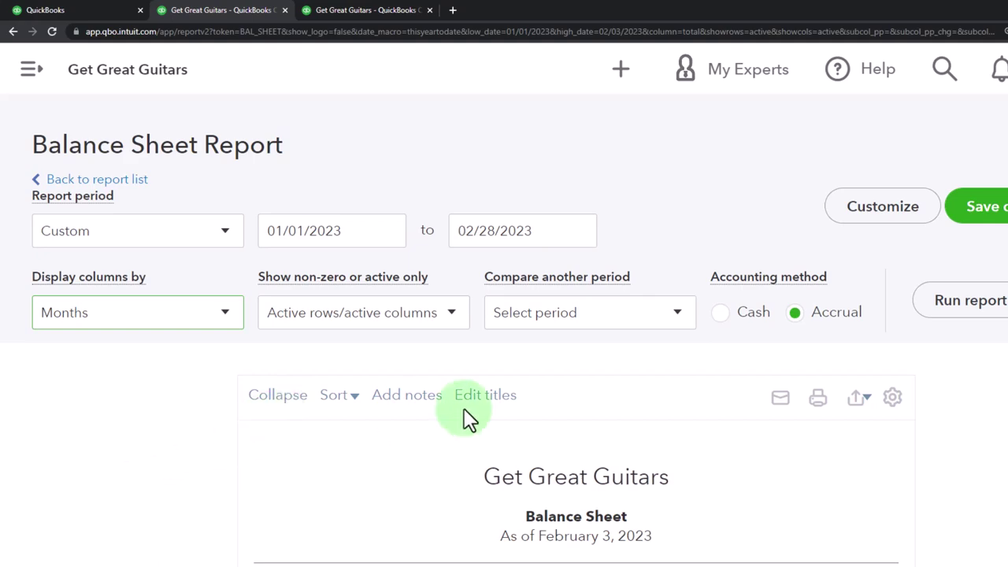
{"action": "scroll", "coordinate": [866, 331], "scroll_direction": "down", "scroll_amount": 1}
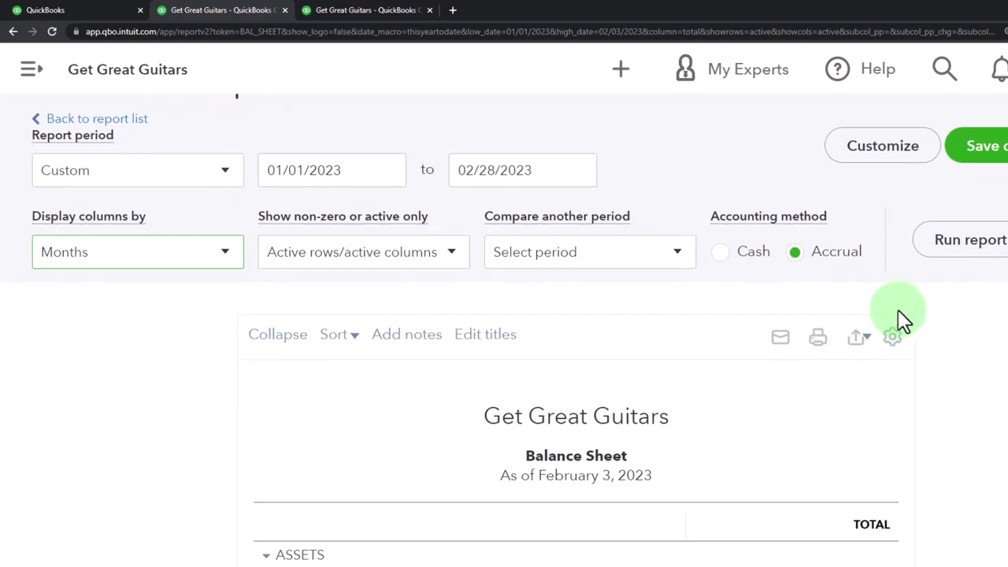
{"action": "left_click", "coordinate": [945, 250]}
{"action": "scroll", "coordinate": [823, 228], "scroll_direction": "down", "scroll_amount": 3}
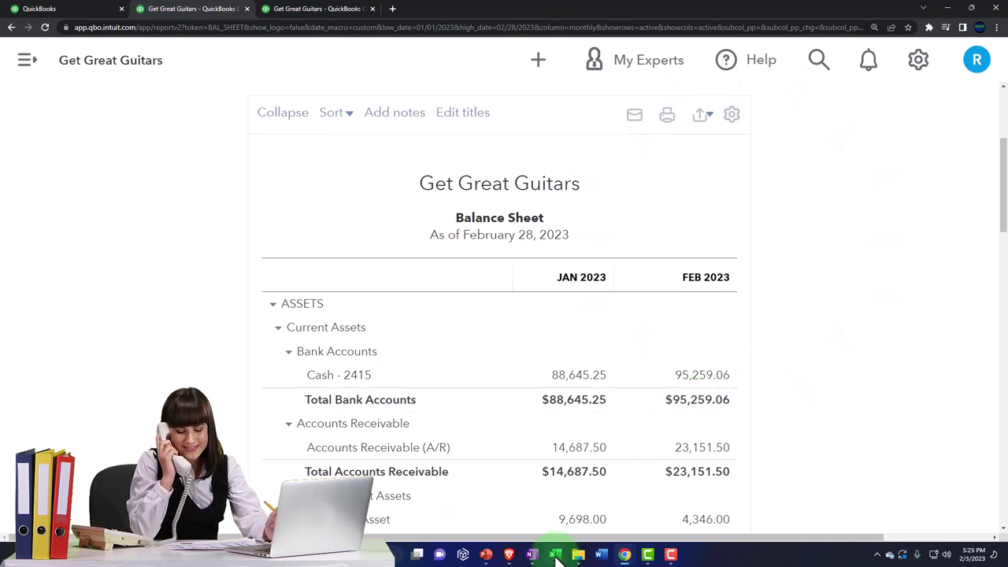
Step: Switch to Excel to review the monthly income and expense figures in the Budget 2023 workbook, and minimise it
{"action": "left_click", "coordinate": [670, 555]}
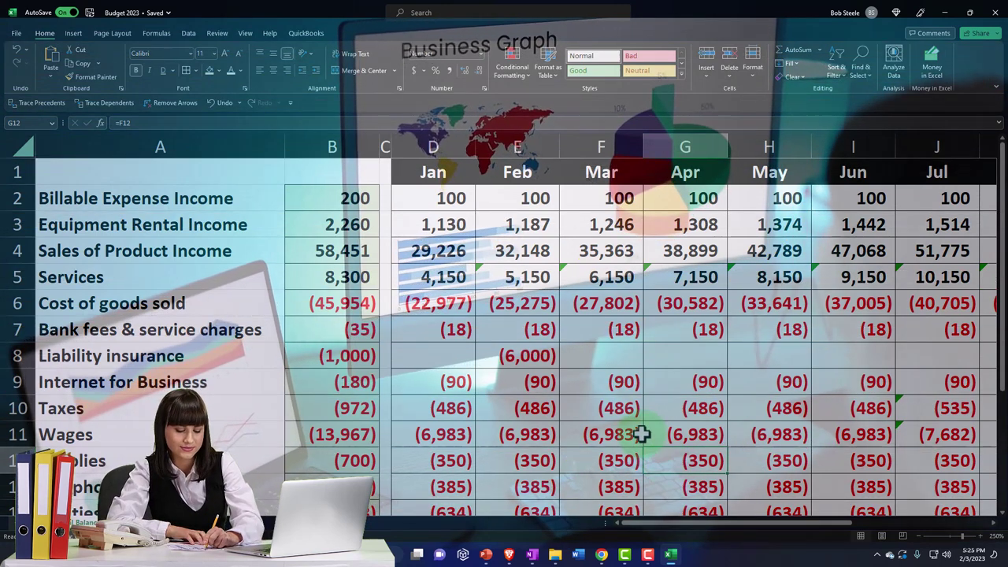
{"action": "left_click", "coordinate": [946, 14]}
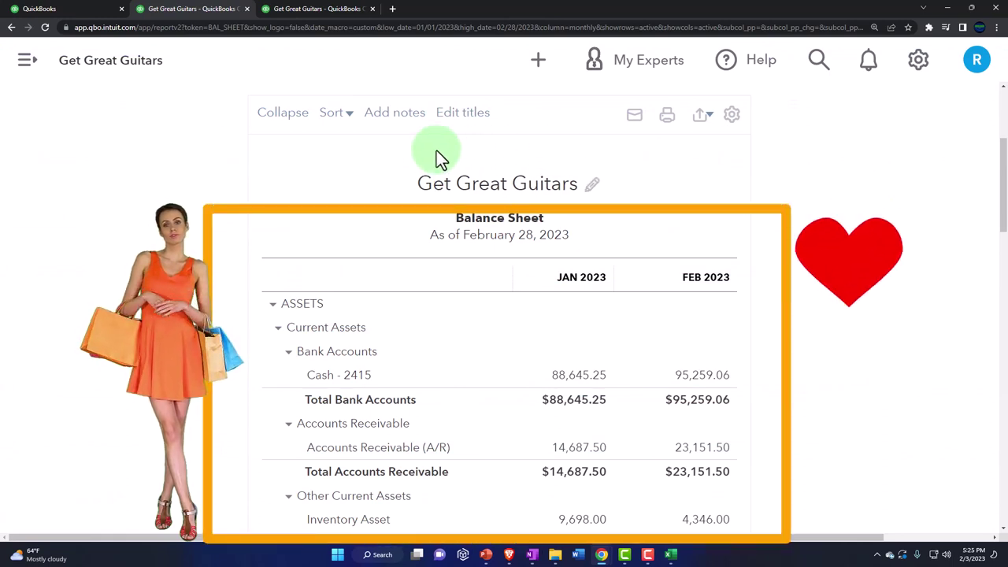
Step: Open Budgeting from the Get Great Guitars homepage tab and start a new budget named "Budget 1"
{"action": "left_click", "coordinate": [89, 8]}
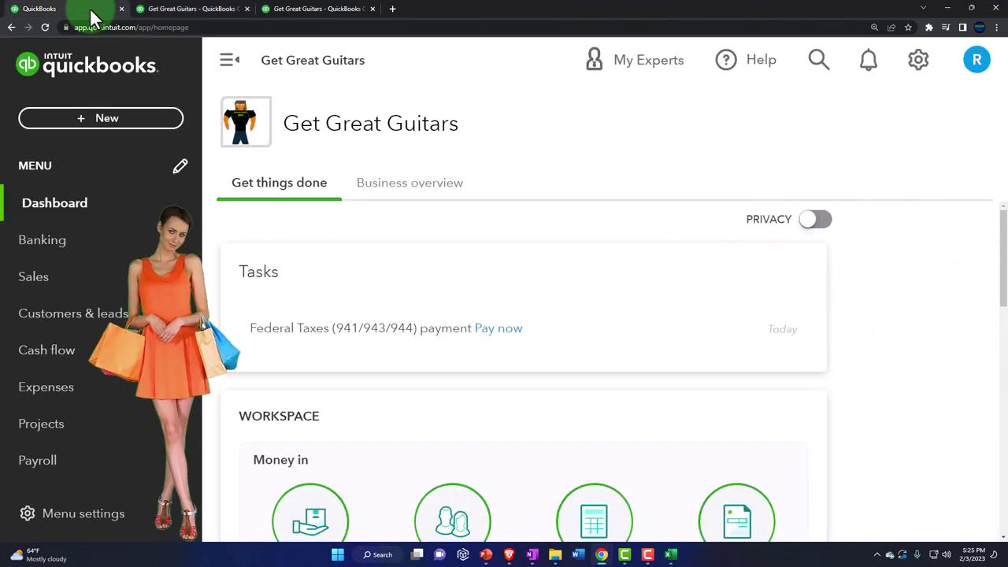
{"action": "left_click", "coordinate": [918, 63]}
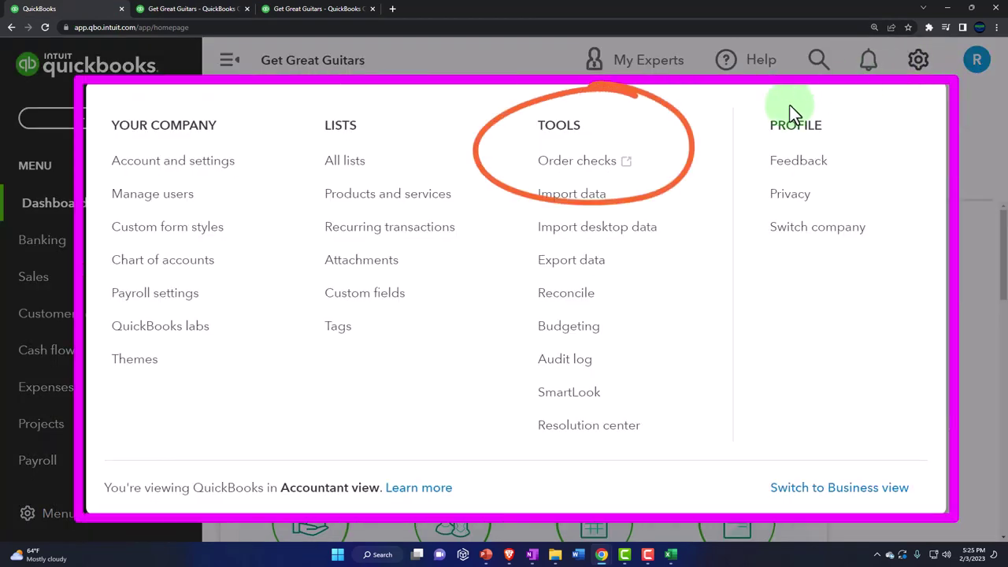
{"action": "left_click", "coordinate": [572, 333]}
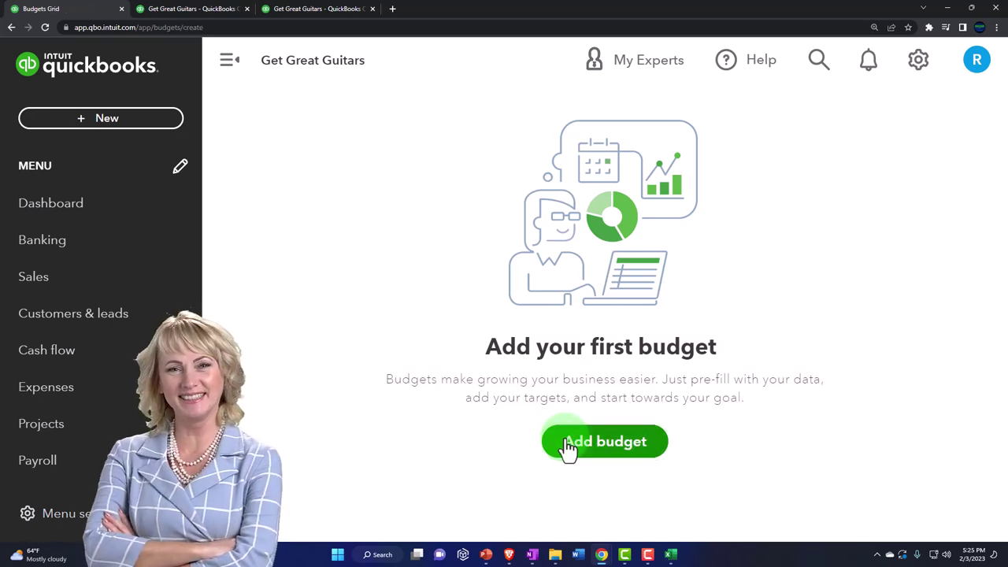
{"action": "left_click", "coordinate": [568, 442]}
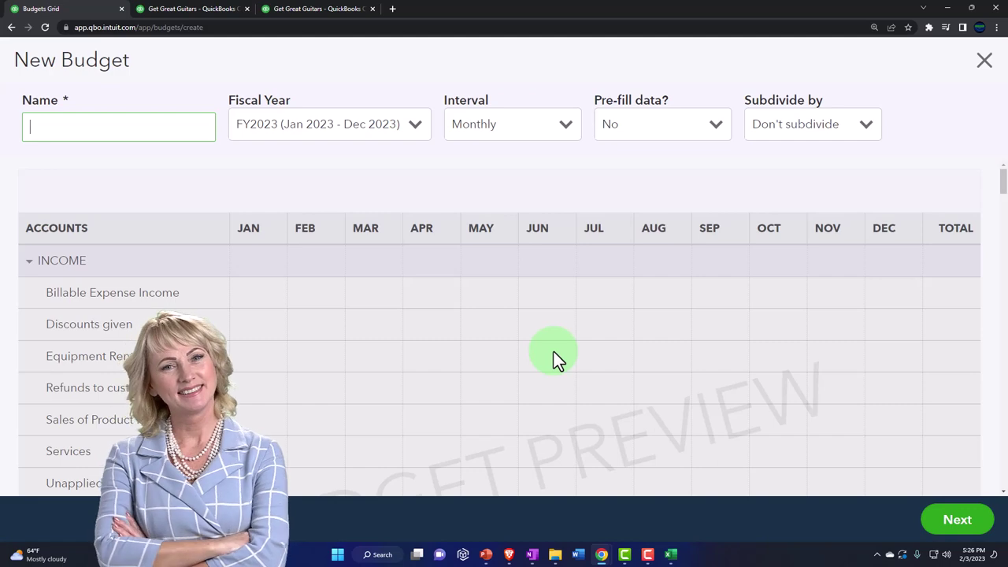
{"action": "type", "text": "Budget 1"}
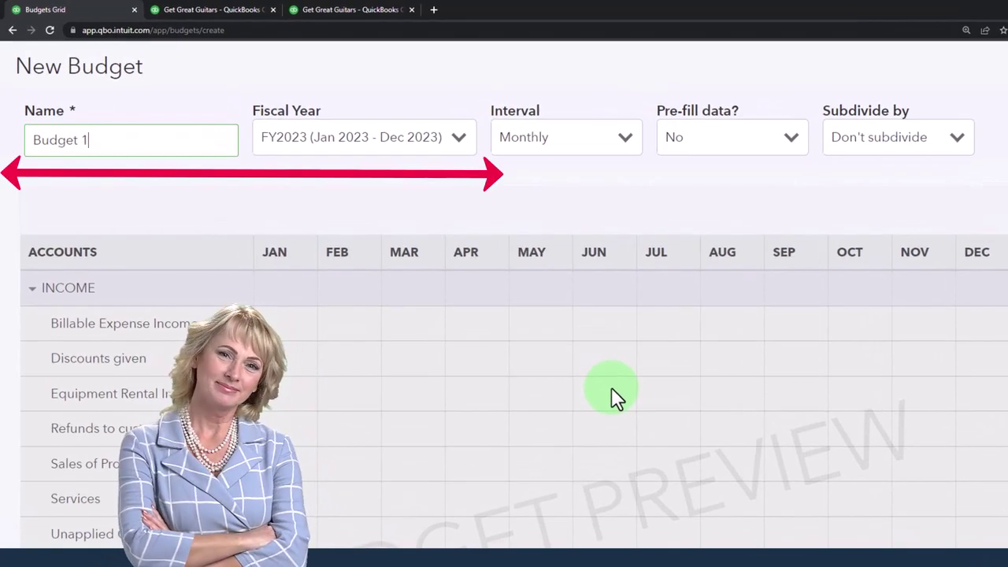
Step: Review the available Interval, Pre-fill data and Subdivide by options for the new budget, keeping the default selections
{"action": "key", "text": "Tab"}
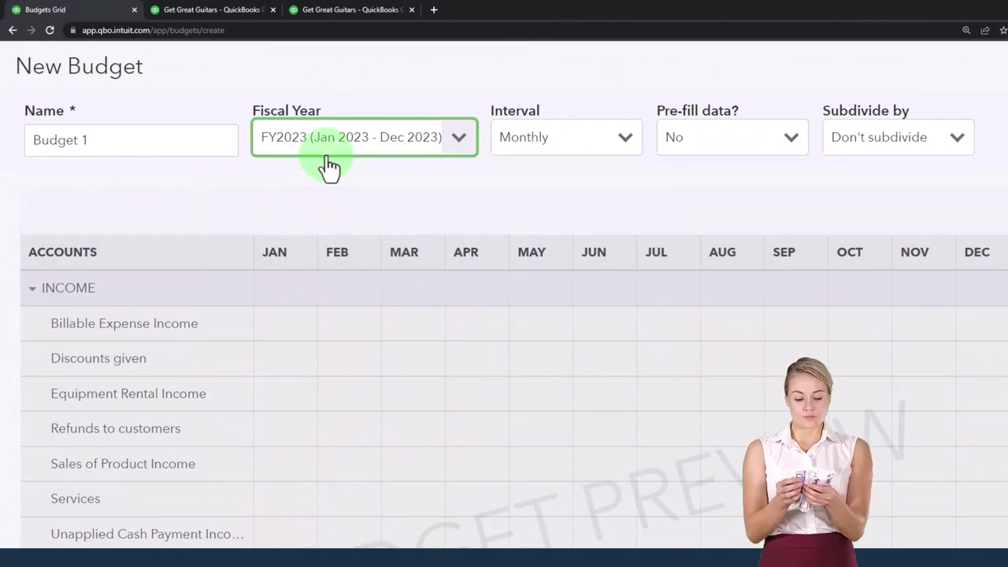
{"action": "left_click", "coordinate": [626, 142]}
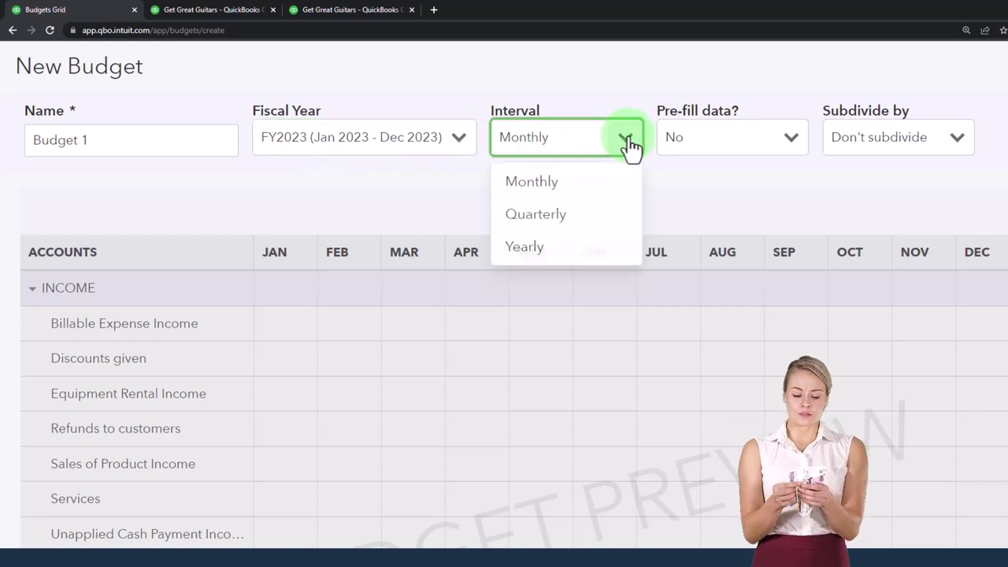
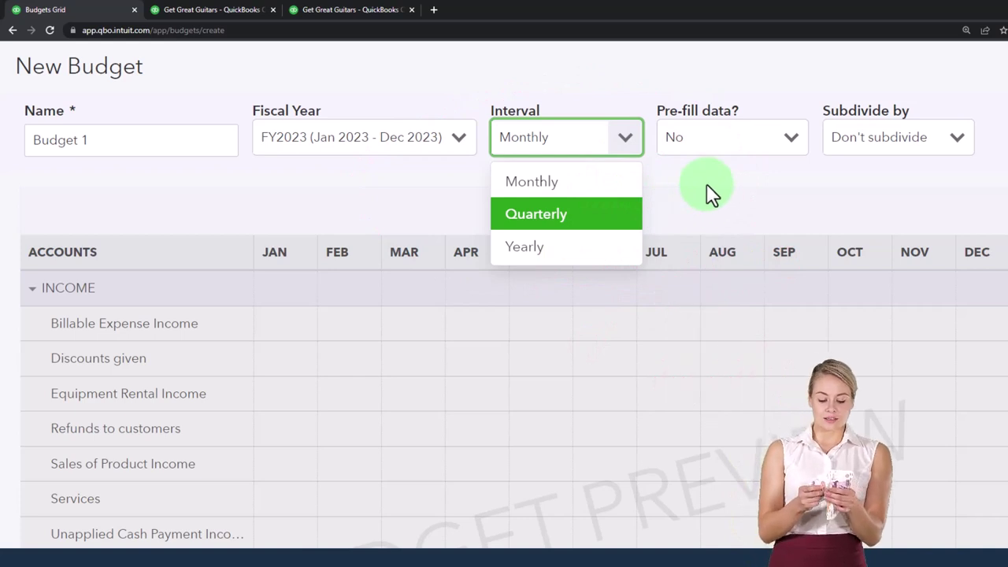
{"action": "left_click", "coordinate": [707, 185]}
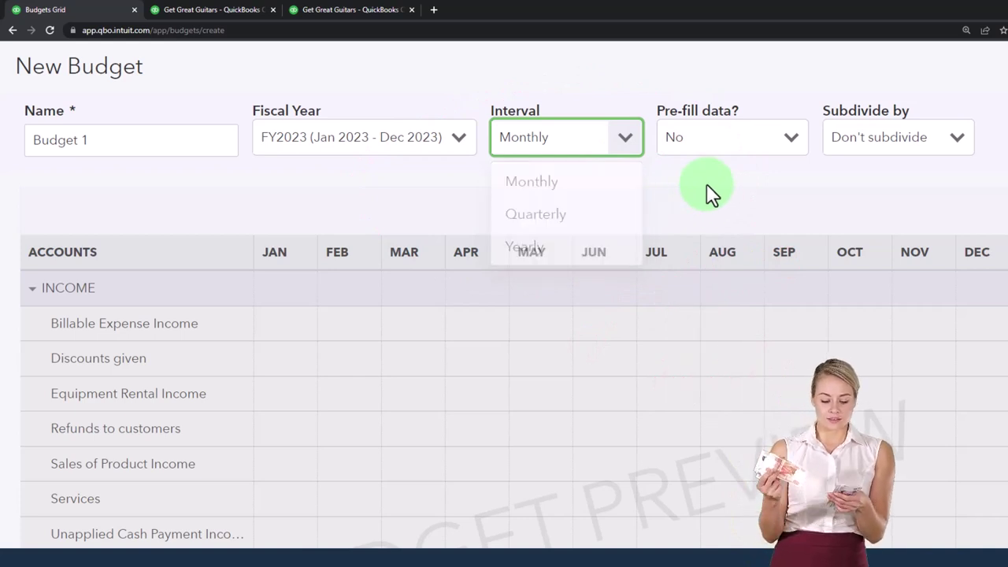
{"action": "left_click", "coordinate": [780, 156]}
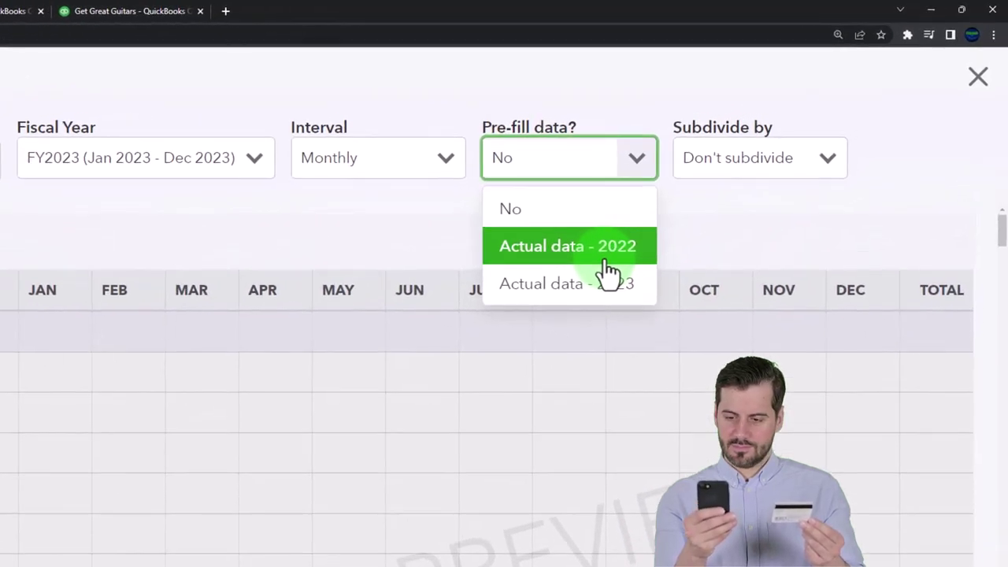
{"action": "left_click", "coordinate": [389, 235]}
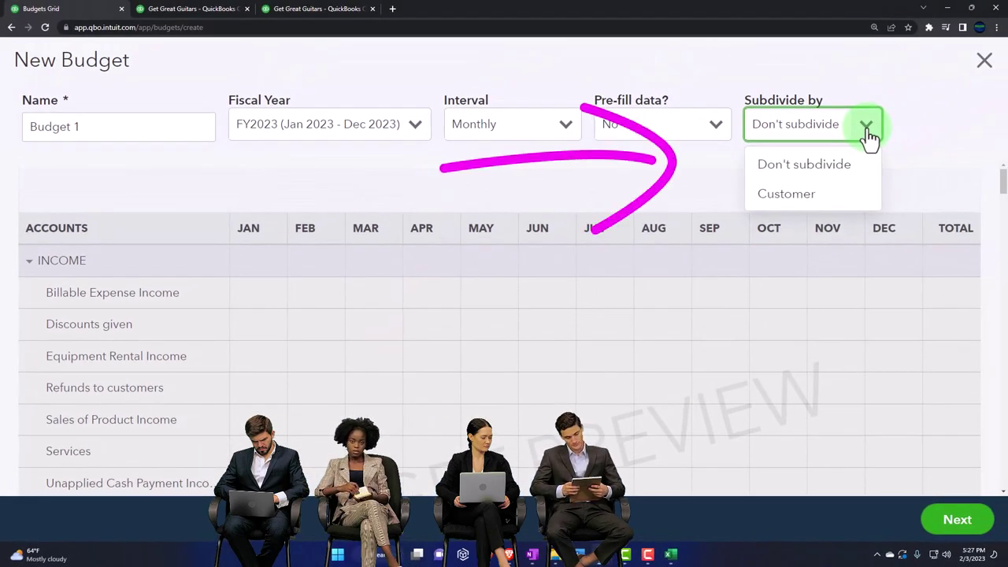
{"action": "left_click", "coordinate": [675, 180]}
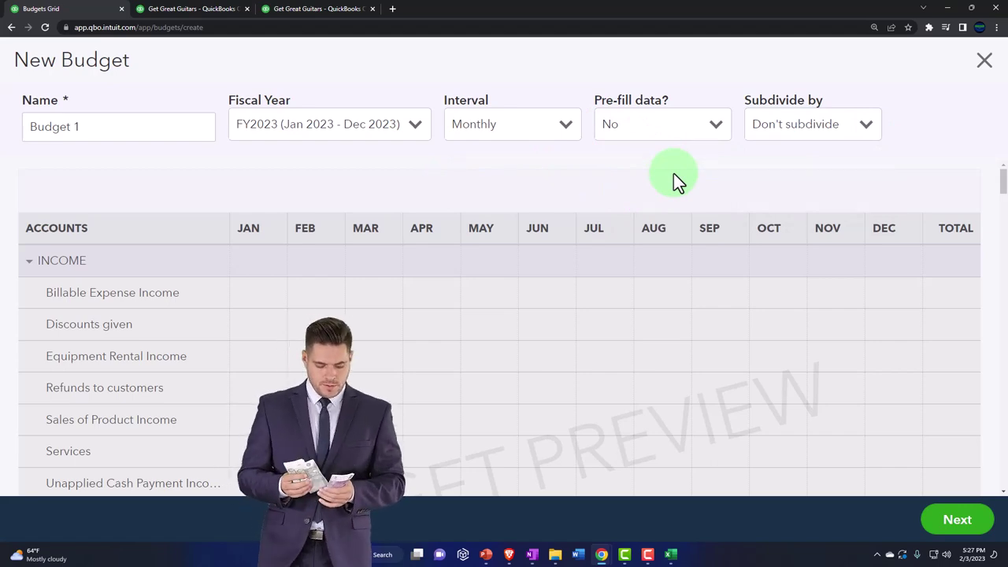
Step: Examine the income, other income, cost of goods sold and expense account rows in the budget preview
{"action": "scroll", "coordinate": [677, 172], "scroll_direction": "down", "scroll_amount": 1}
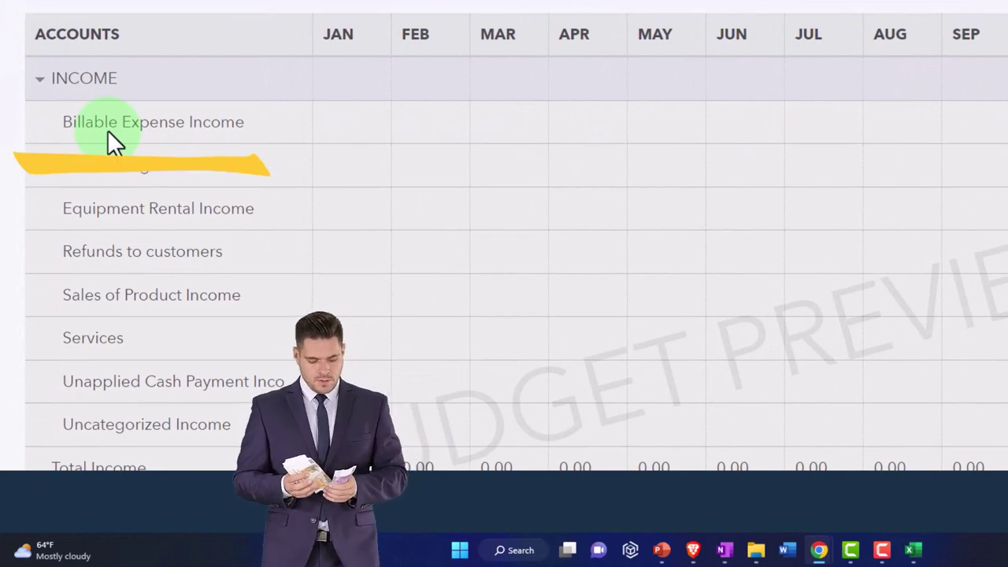
{"action": "scroll", "coordinate": [105, 139], "scroll_direction": "down", "scroll_amount": 5}
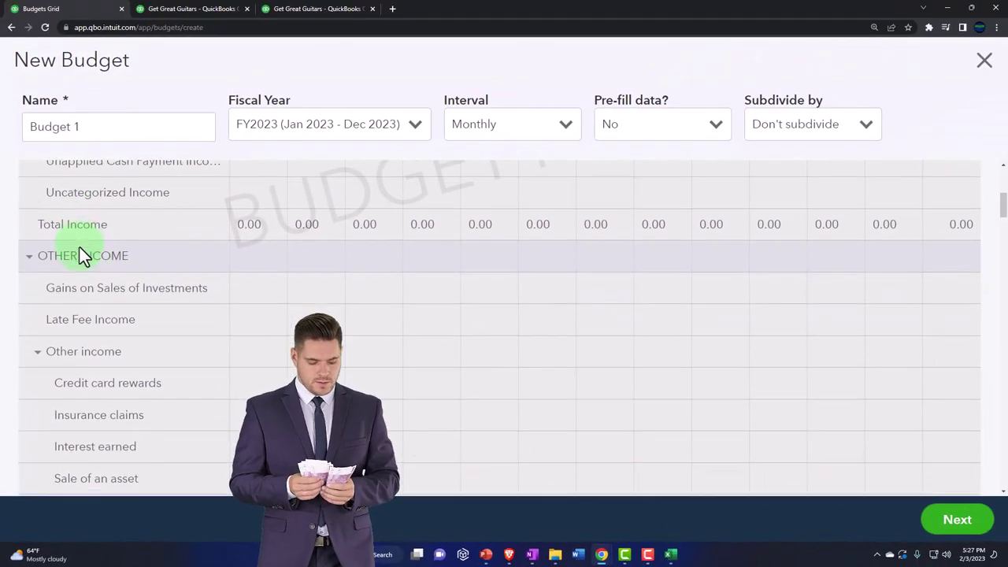
{"action": "scroll", "coordinate": [83, 250], "scroll_direction": "down", "scroll_amount": 3}
{"action": "scroll", "coordinate": [80, 247], "scroll_direction": "down", "scroll_amount": 5}
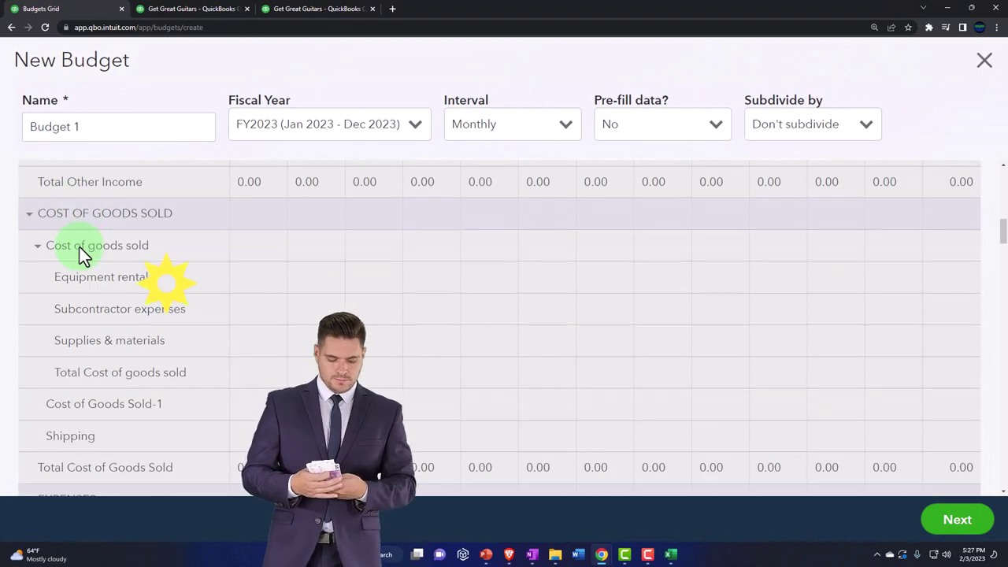
{"action": "scroll", "coordinate": [79, 247], "scroll_direction": "down", "scroll_amount": 2}
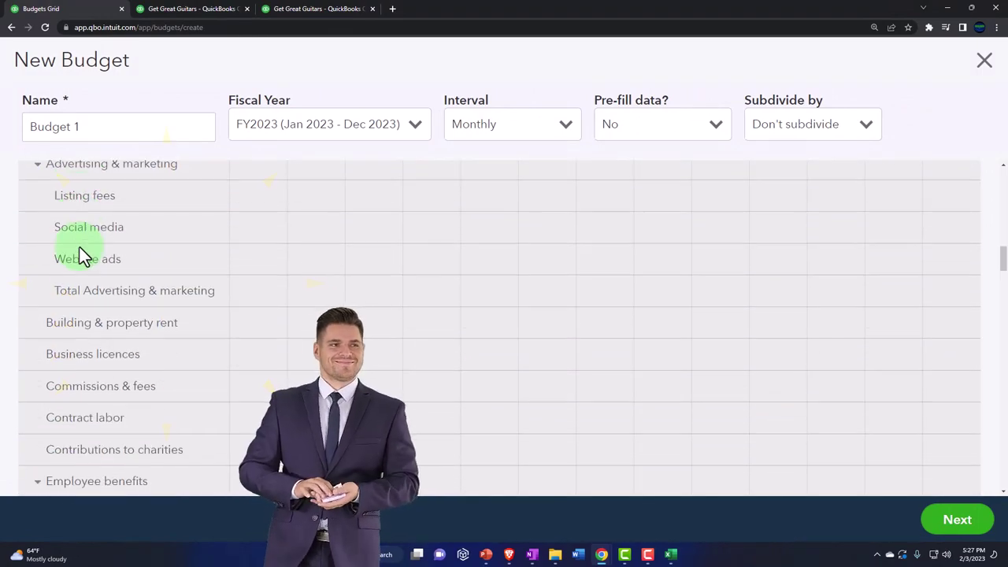
{"action": "scroll", "coordinate": [80, 247], "scroll_direction": "up", "scroll_amount": 10}
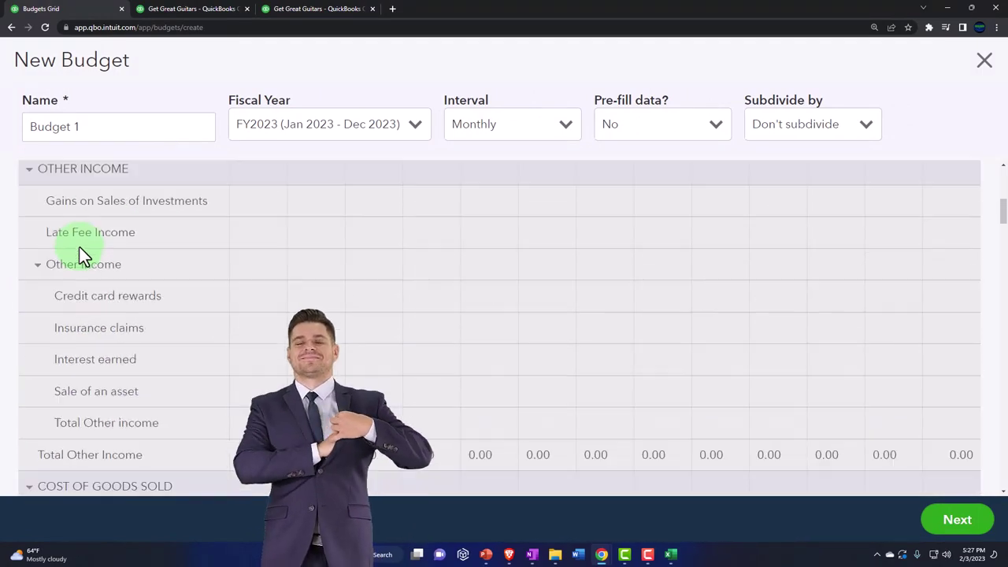
{"action": "scroll", "coordinate": [79, 247], "scroll_direction": "up", "scroll_amount": 3}
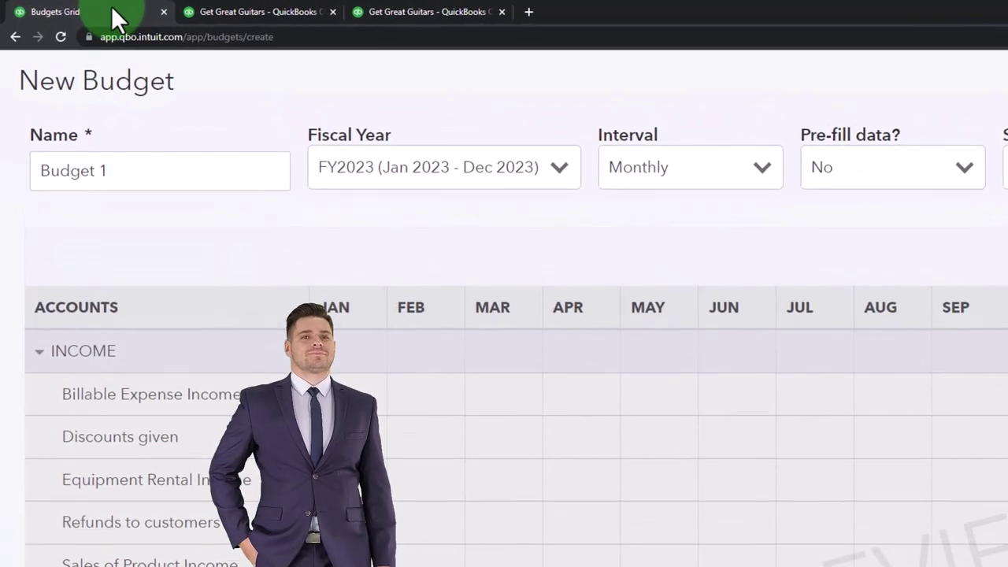
Step: Duplicate the Budgets Grid browser tab and place the copy ahead of the original
{"action": "right_click", "coordinate": [87, 12]}
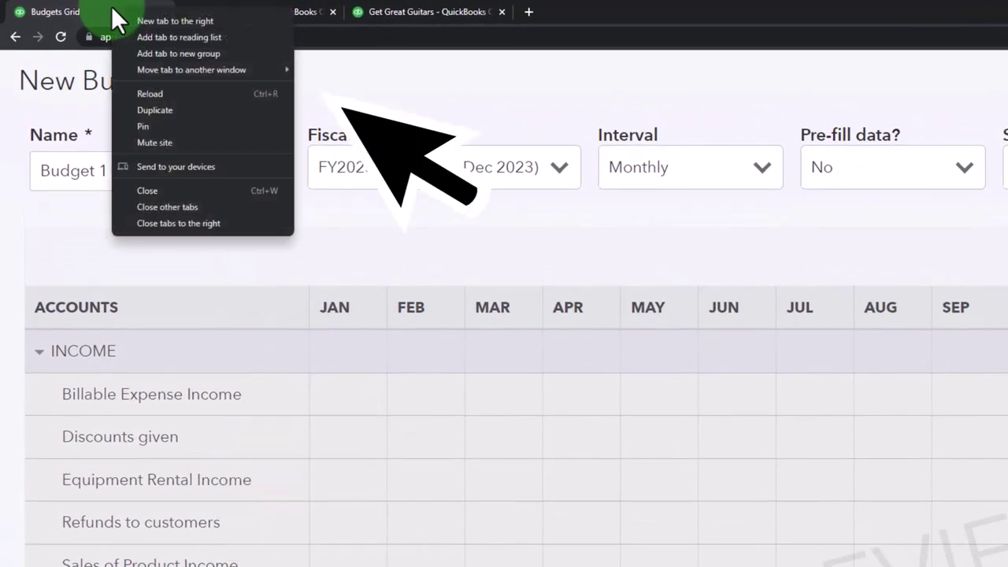
{"action": "left_click", "coordinate": [150, 110]}
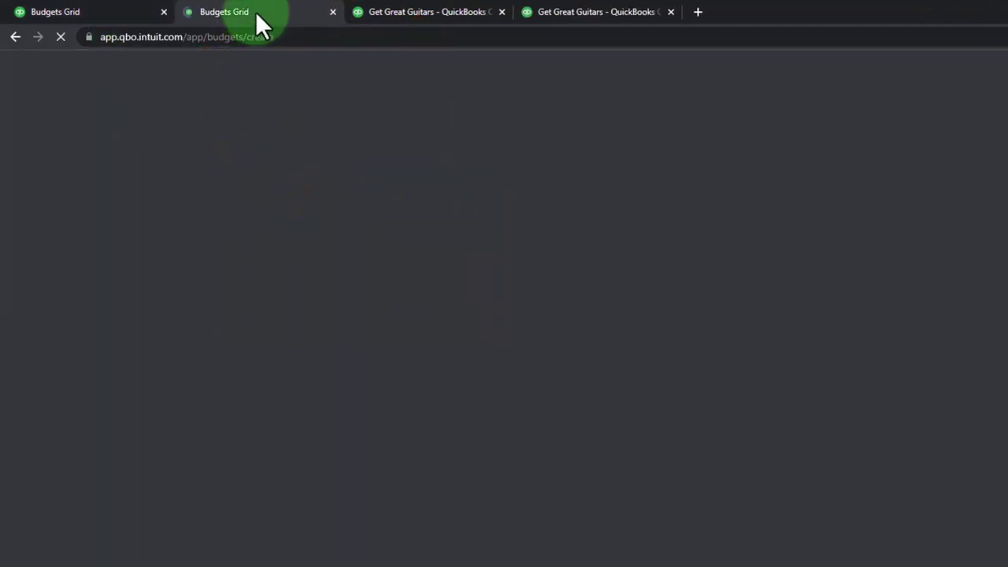
{"action": "left_click_drag", "start_coordinate": [255, 11], "coordinate": [128, 12]}
{"action": "left_click", "coordinate": [110, 240]}
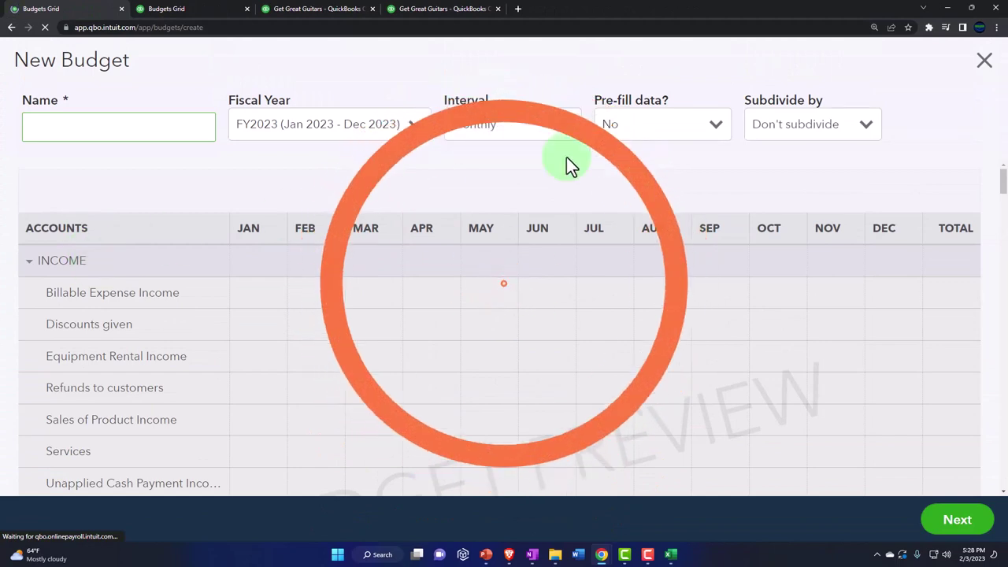
Step: Close the blank budget form in the duplicated tab and open the Get Great Guitars Chart of Accounts under Accounting
{"action": "left_click", "coordinate": [984, 65]}
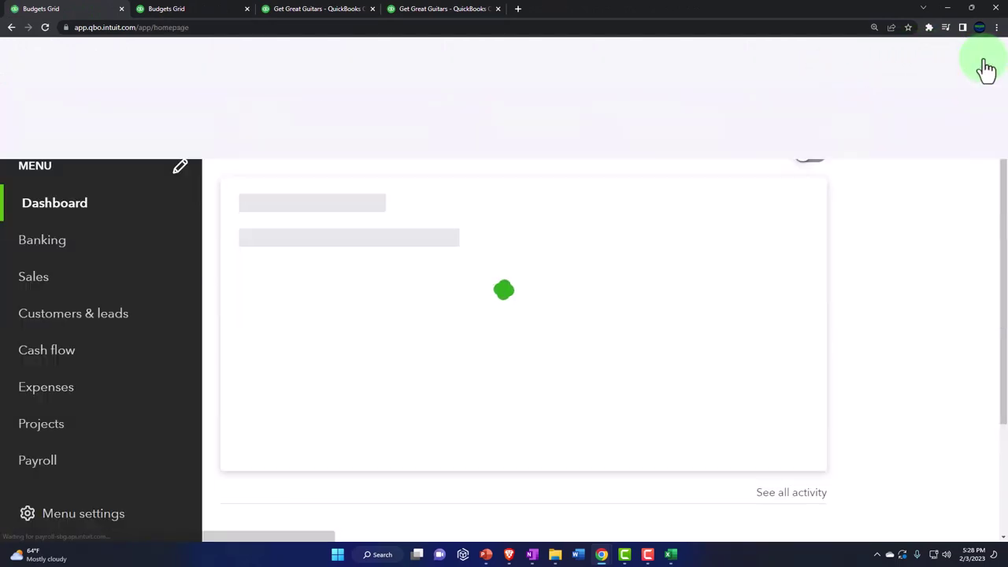
{"action": "scroll", "coordinate": [87, 284], "scroll_direction": "down", "scroll_amount": 5}
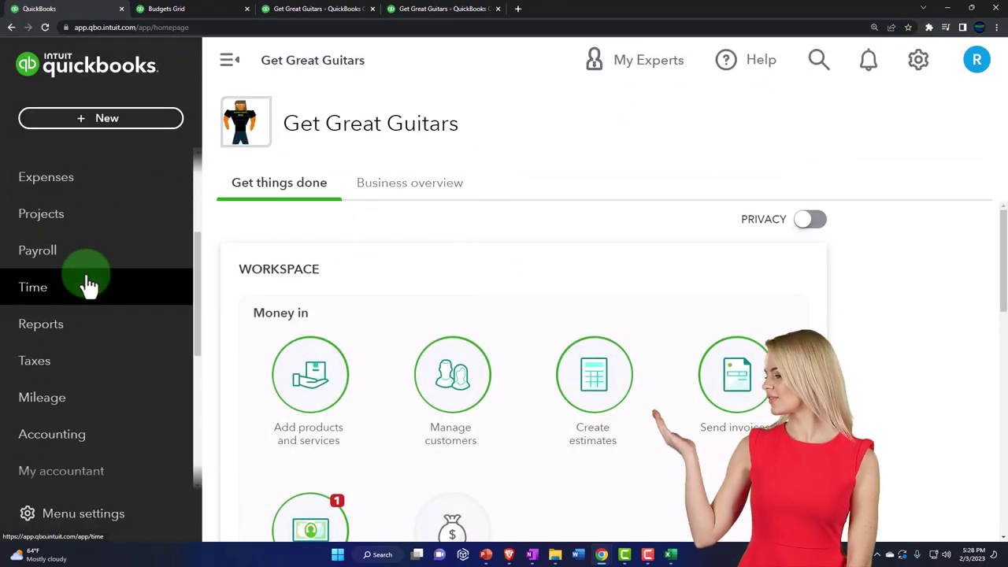
{"action": "left_click", "coordinate": [77, 344]}
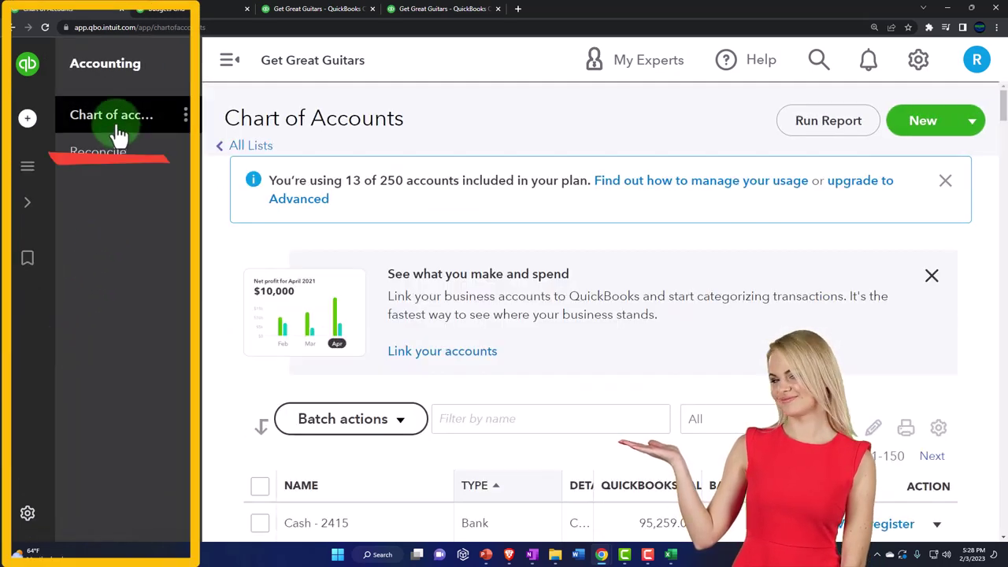
Step: Switch to the Sample Company browser window, enlarge the page, view the Chart of Accounts under Bookkeeping, and minimise the window
{"action": "mouse_move", "coordinate": [599, 555]}
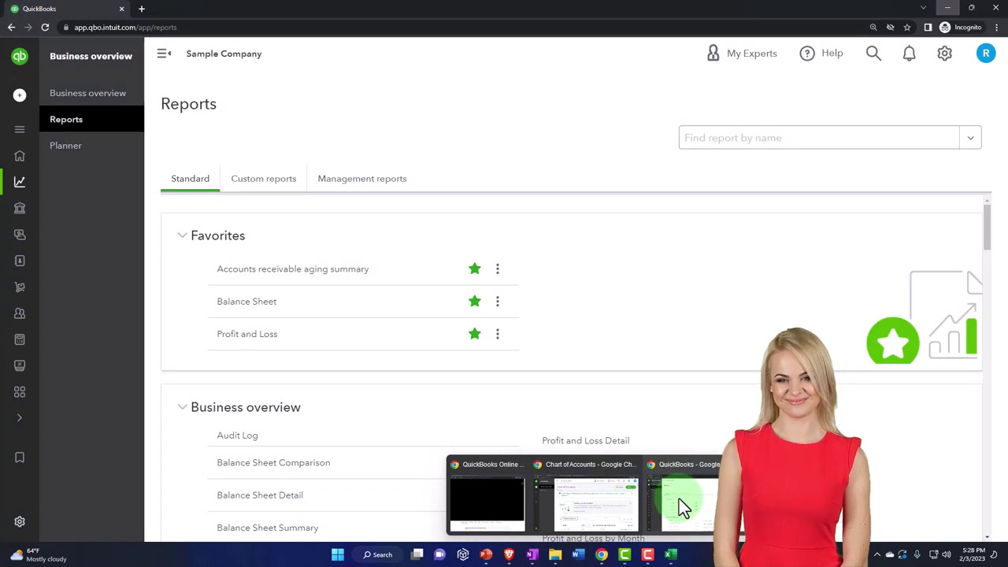
{"action": "left_click", "coordinate": [679, 498]}
{"action": "key", "text": "ctrl+plus"}
{"action": "key", "text": "ctrl+plus"}
{"action": "key", "text": "ctrl+plus"}
{"action": "mouse_move", "coordinate": [23, 226]}
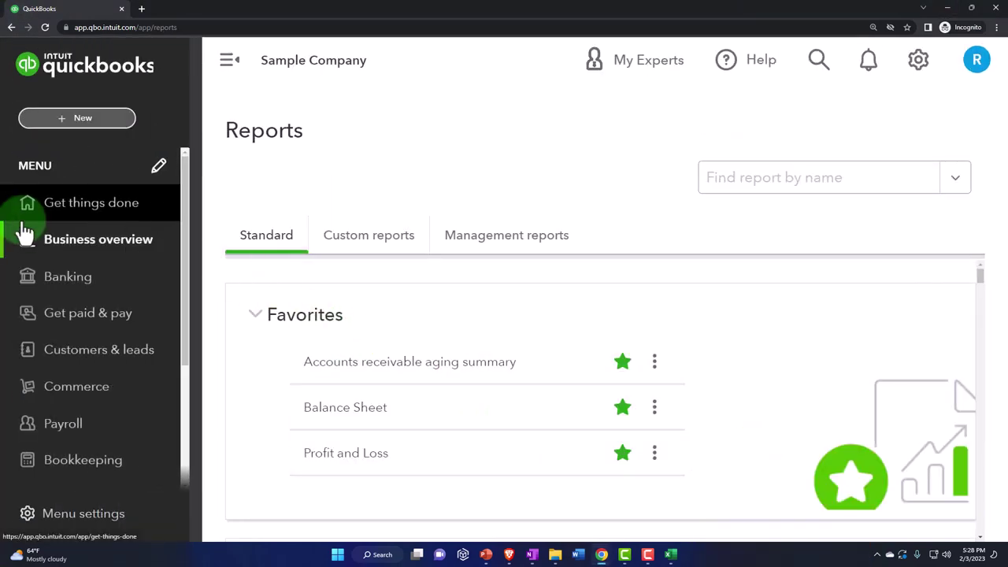
{"action": "scroll", "coordinate": [29, 282], "scroll_direction": "down", "scroll_amount": 3}
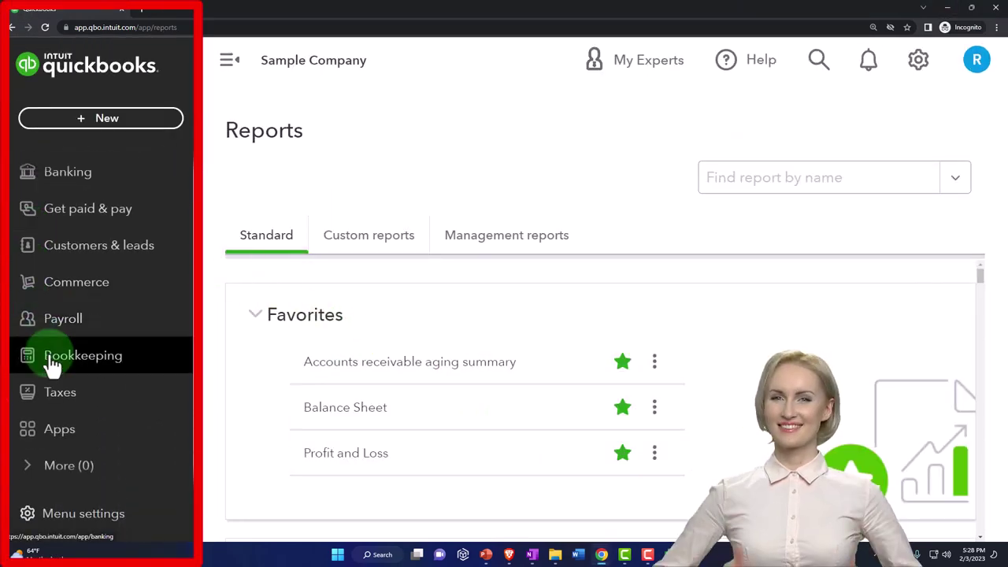
{"action": "left_click", "coordinate": [32, 359]}
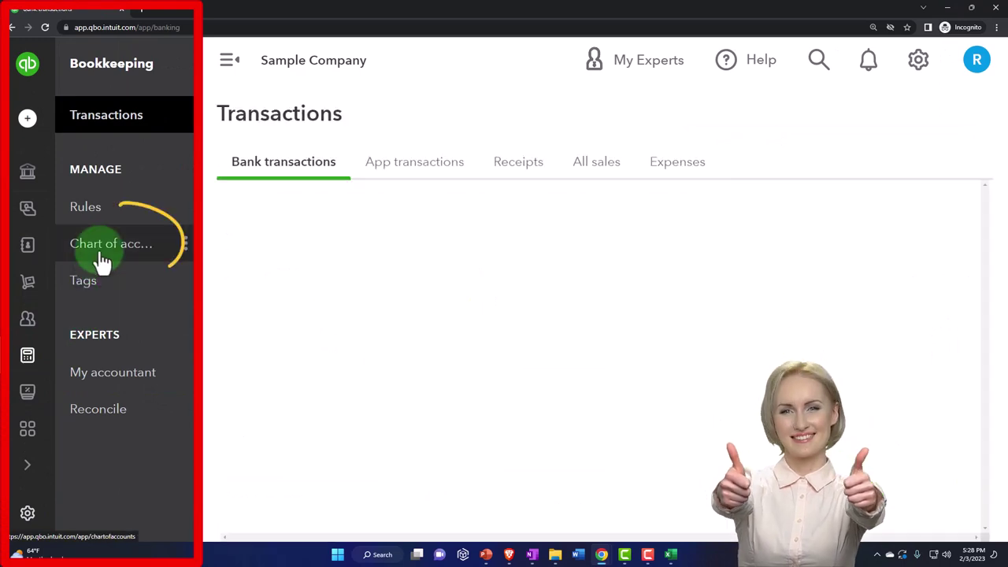
{"action": "left_click", "coordinate": [100, 250]}
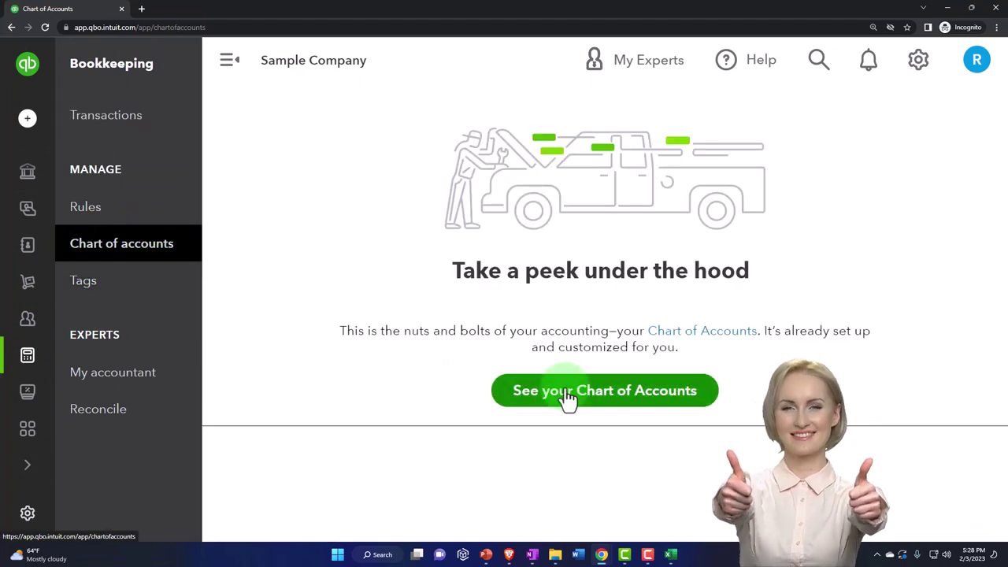
{"action": "left_click", "coordinate": [569, 399]}
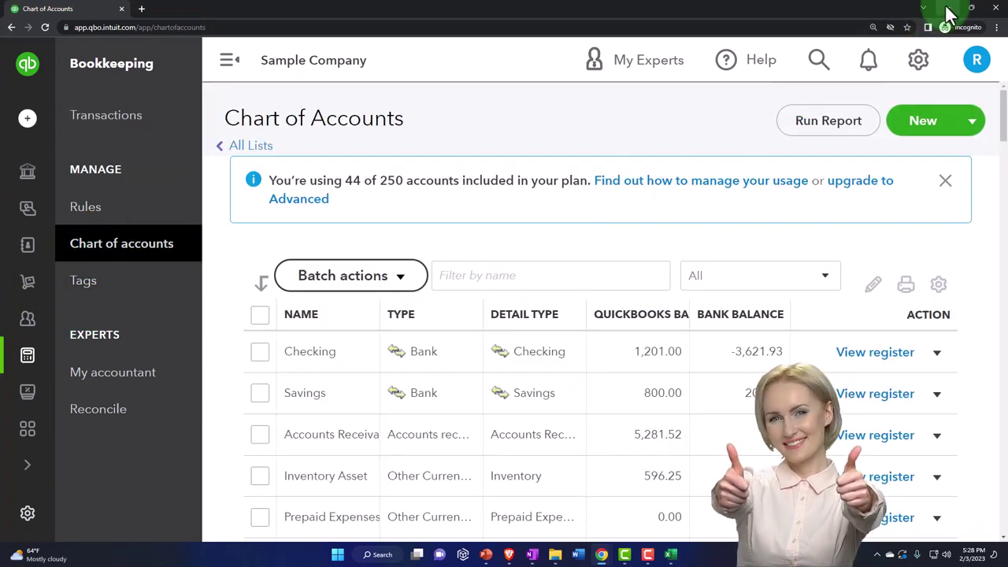
{"action": "left_click", "coordinate": [948, 9]}
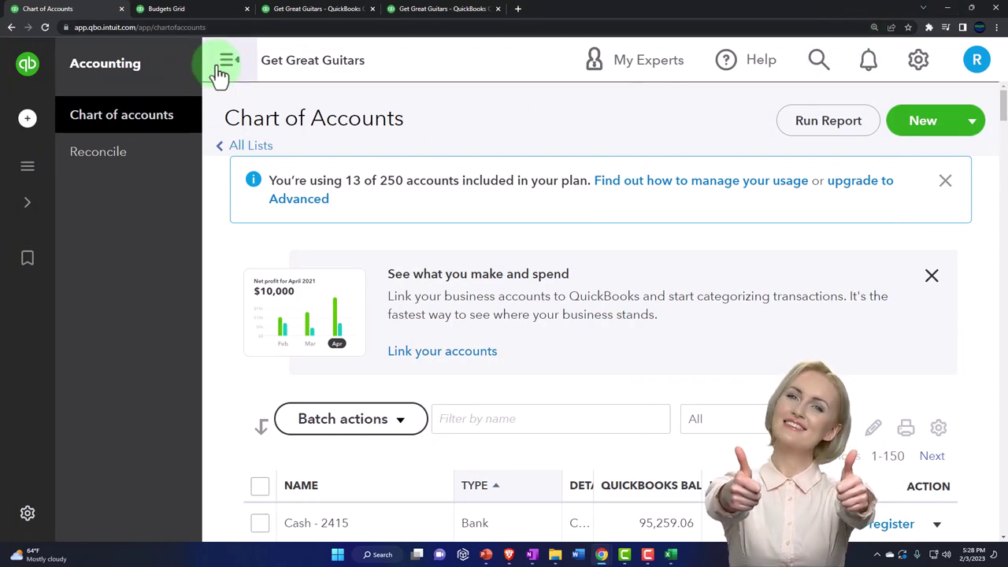
Step: Collapse the Get Great Guitars navigation menu and examine account types in the Chart of Accounts from bank accounts through expenses
{"action": "left_click", "coordinate": [222, 66]}
{"action": "scroll", "coordinate": [179, 405], "scroll_direction": "down", "scroll_amount": 8}
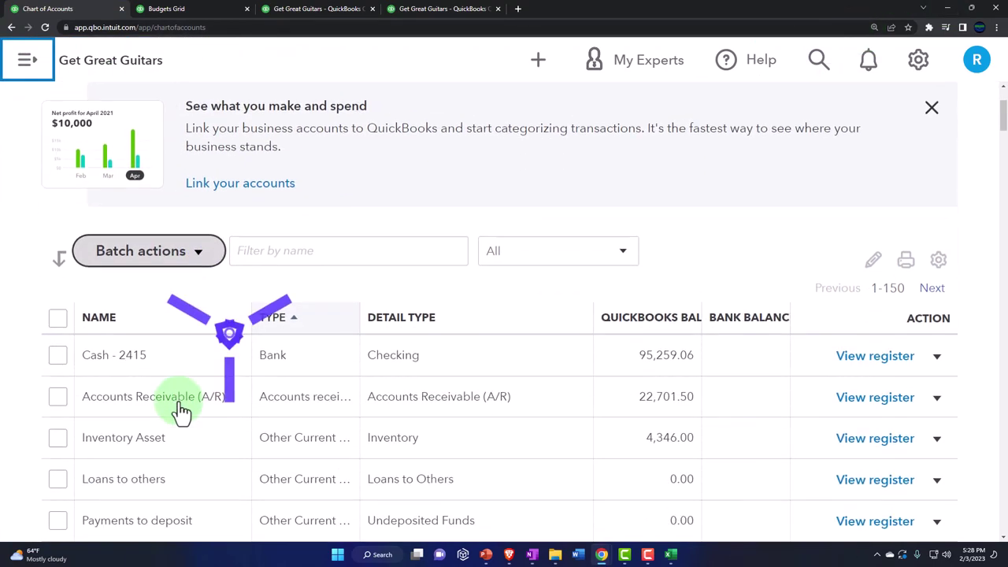
{"action": "scroll", "coordinate": [178, 389], "scroll_direction": "down", "scroll_amount": 10}
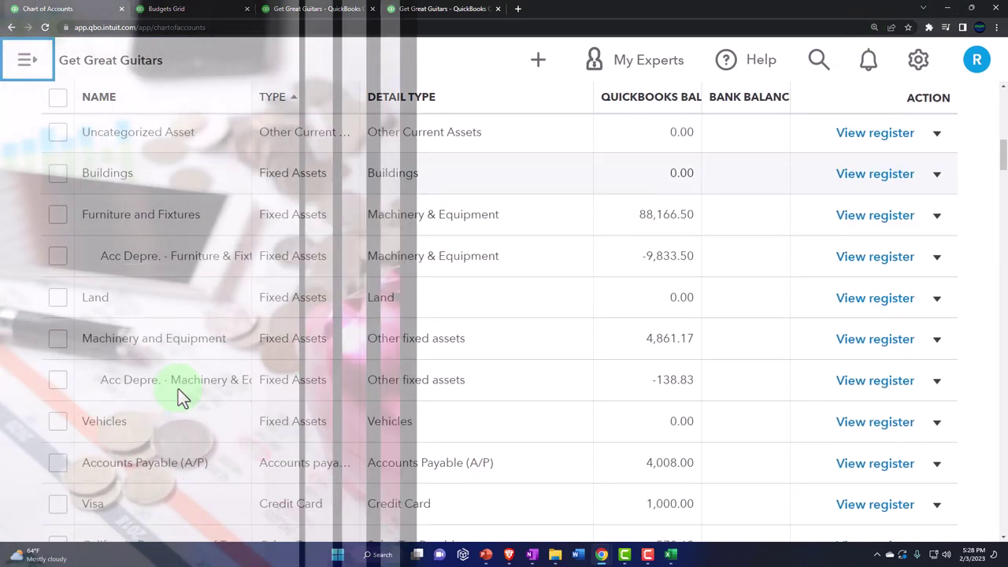
{"action": "scroll", "coordinate": [178, 389], "scroll_direction": "down", "scroll_amount": 5}
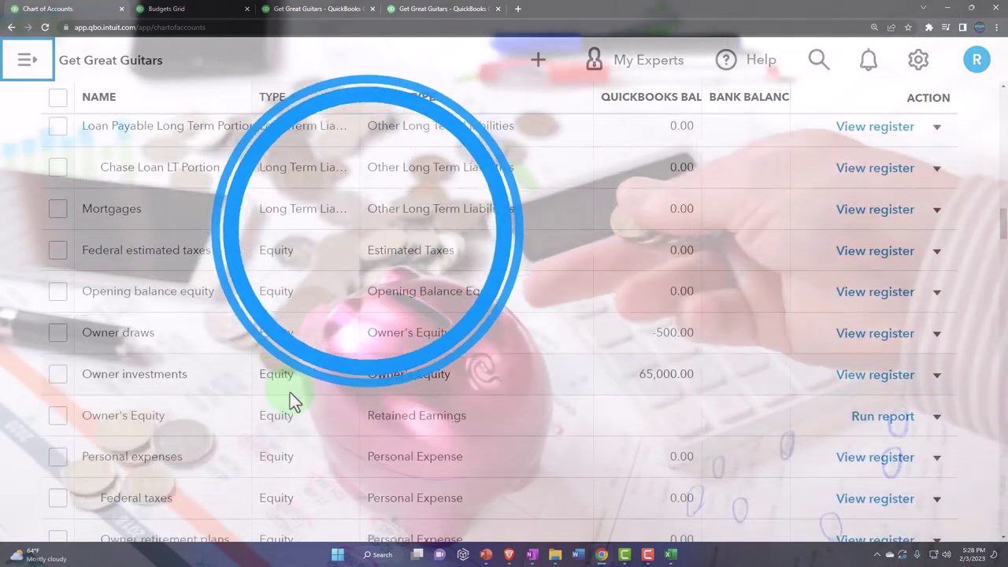
{"action": "scroll", "coordinate": [290, 394], "scroll_direction": "down", "scroll_amount": 7}
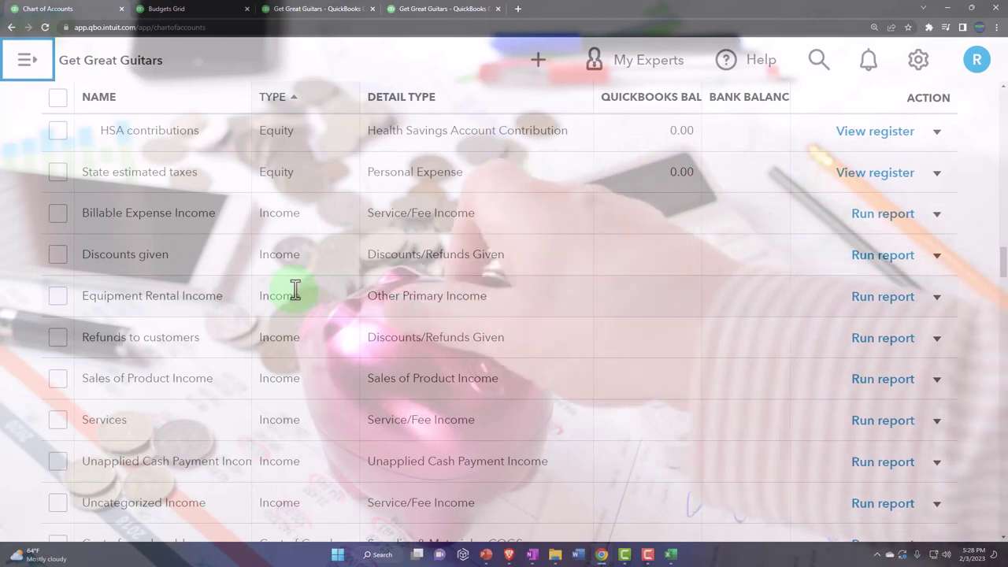
{"action": "scroll", "coordinate": [293, 293], "scroll_direction": "down", "scroll_amount": 5}
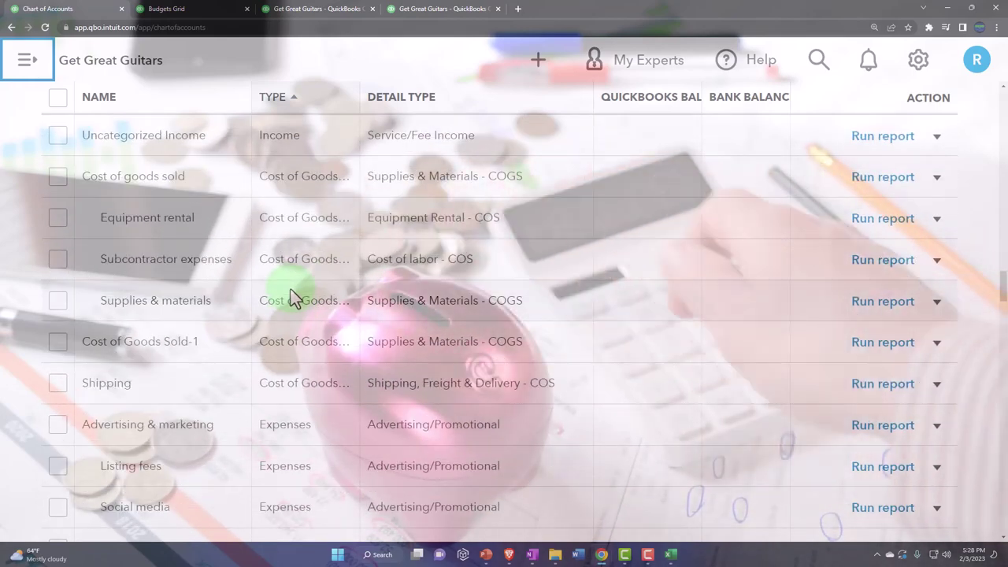
{"action": "left_click", "coordinate": [291, 291]}
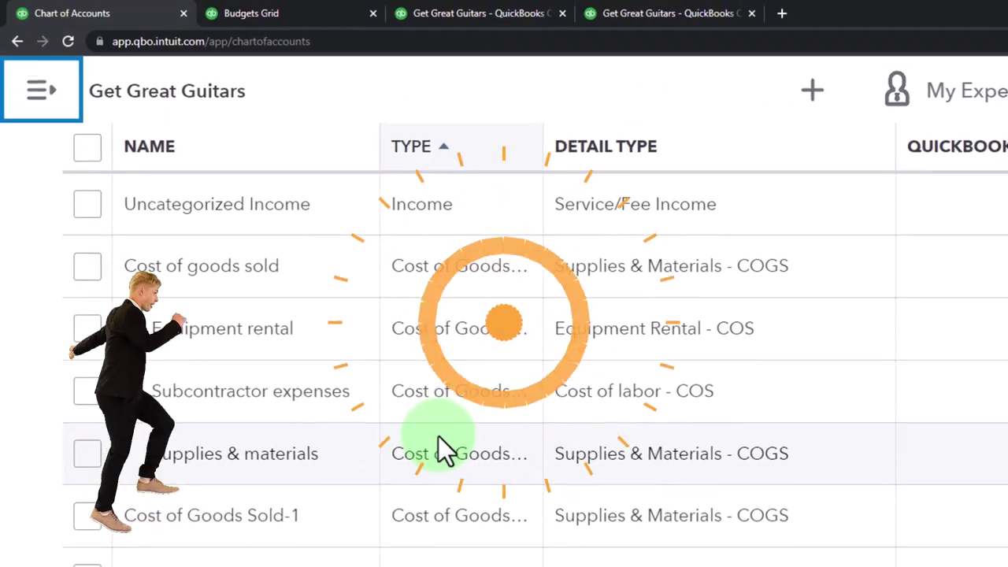
{"action": "scroll", "coordinate": [444, 442], "scroll_direction": "down", "scroll_amount": 2}
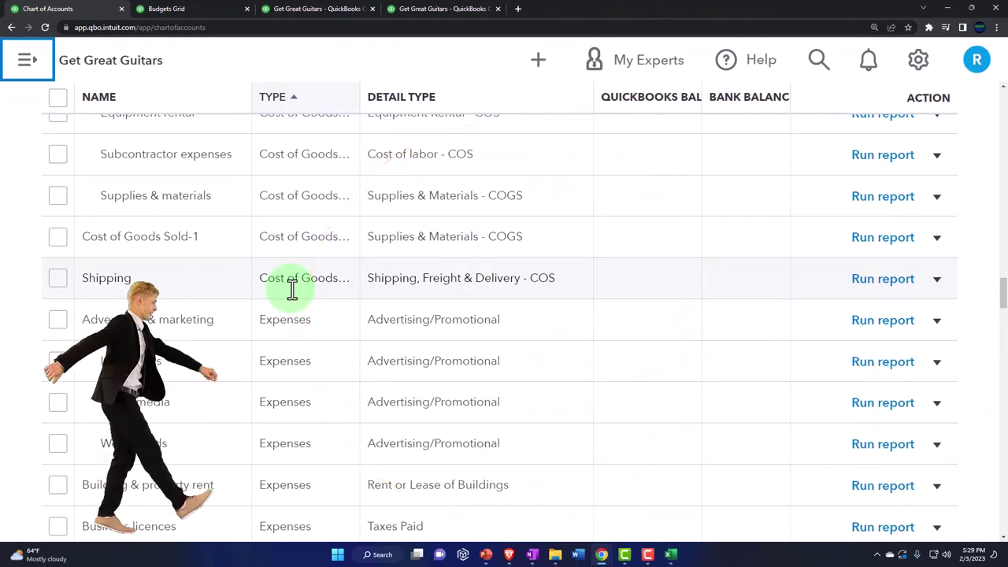
{"action": "scroll", "coordinate": [291, 289], "scroll_direction": "down", "scroll_amount": 1}
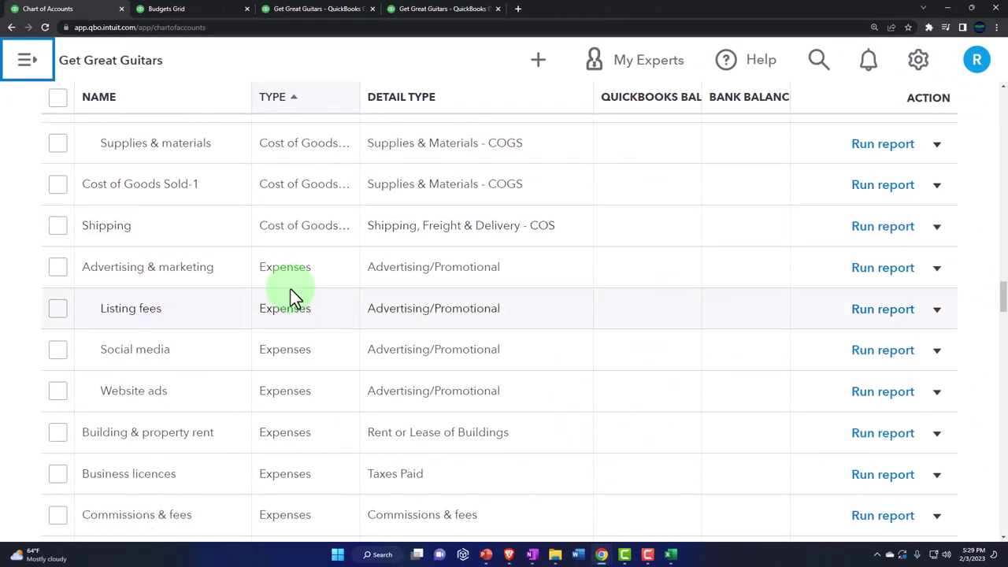
{"action": "scroll", "coordinate": [291, 294], "scroll_direction": "down", "scroll_amount": 1}
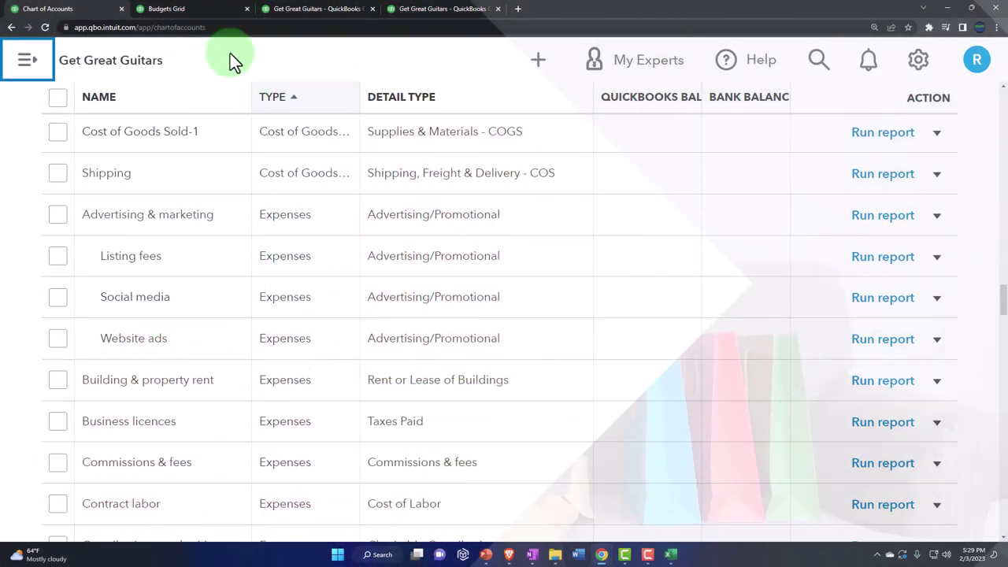
Step: Review the account rows in the new budget's preview grid, from Income through Other Income and Cost of Goods Sold to Expenses
{"action": "left_click", "coordinate": [199, 14]}
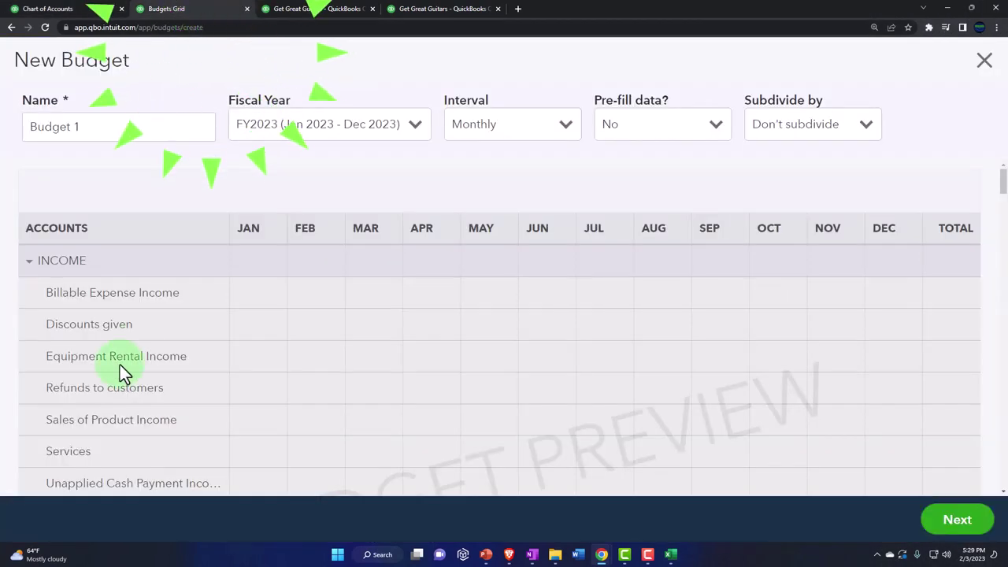
{"action": "scroll", "coordinate": [39, 392], "scroll_direction": "down", "scroll_amount": 5}
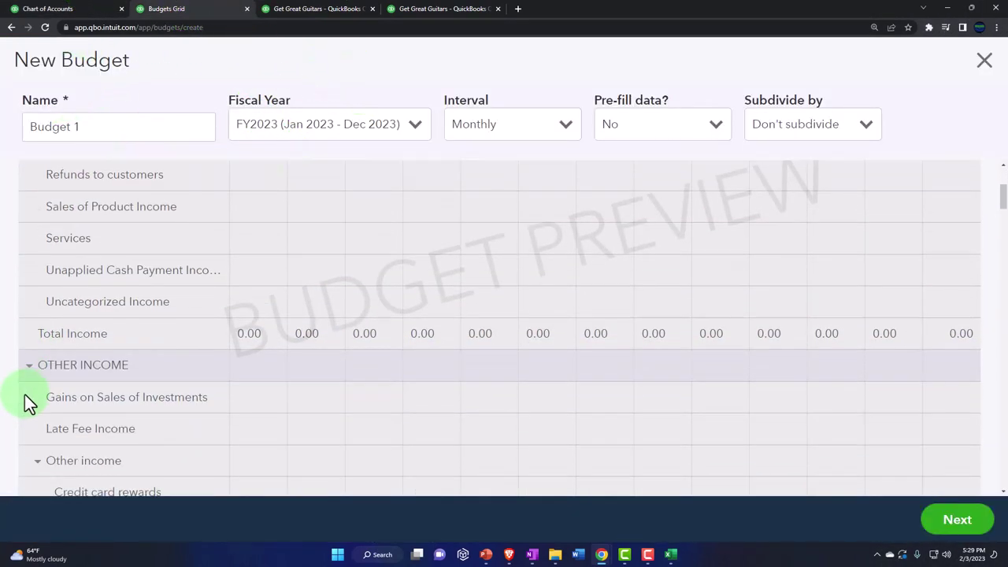
{"action": "scroll", "coordinate": [24, 394], "scroll_direction": "down", "scroll_amount": 5}
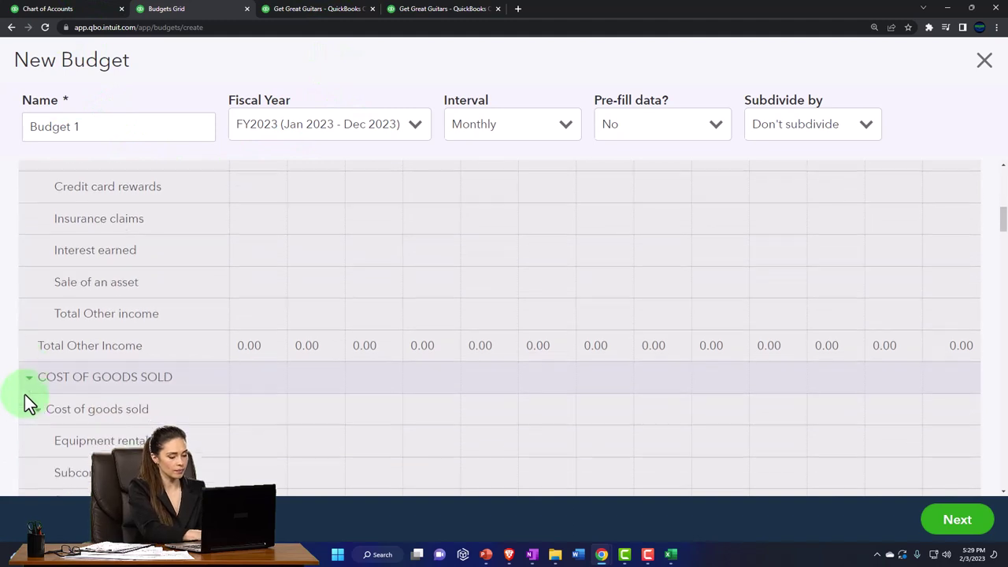
{"action": "scroll", "coordinate": [25, 393], "scroll_direction": "down", "scroll_amount": 1}
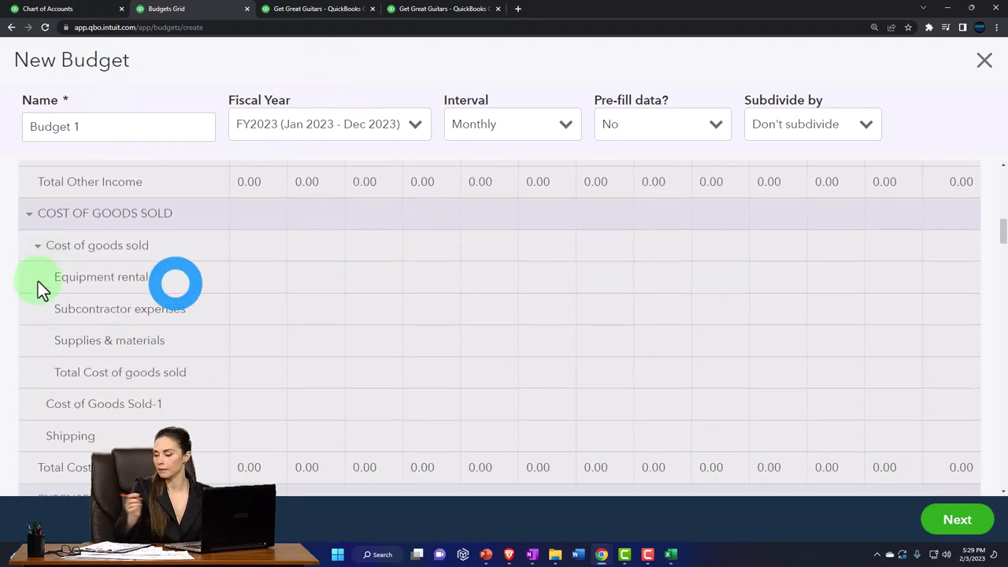
{"action": "scroll", "coordinate": [31, 333], "scroll_direction": "down", "scroll_amount": 1}
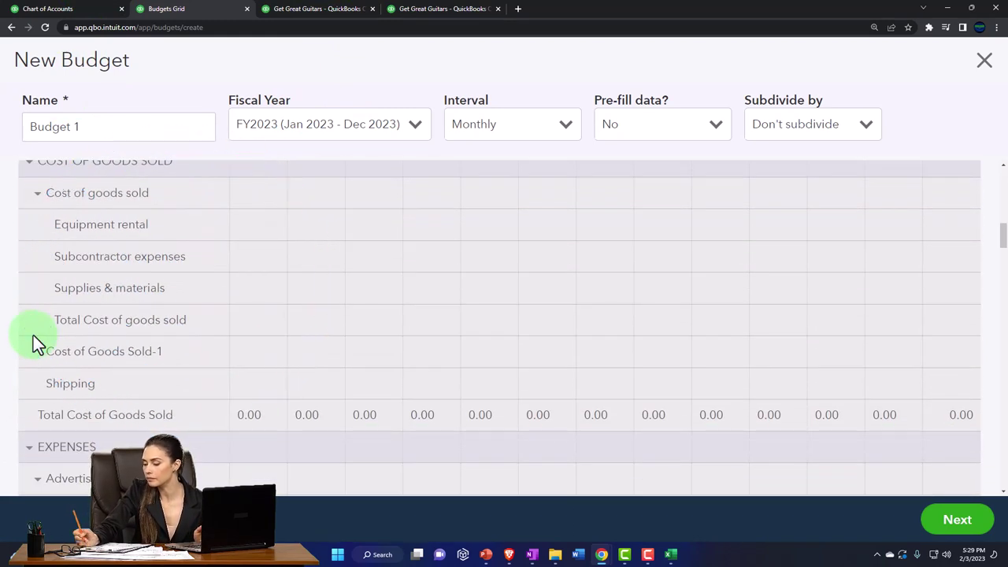
{"action": "scroll", "coordinate": [33, 336], "scroll_direction": "down", "scroll_amount": 2}
{"action": "scroll", "coordinate": [33, 336], "scroll_direction": "down", "scroll_amount": 2}
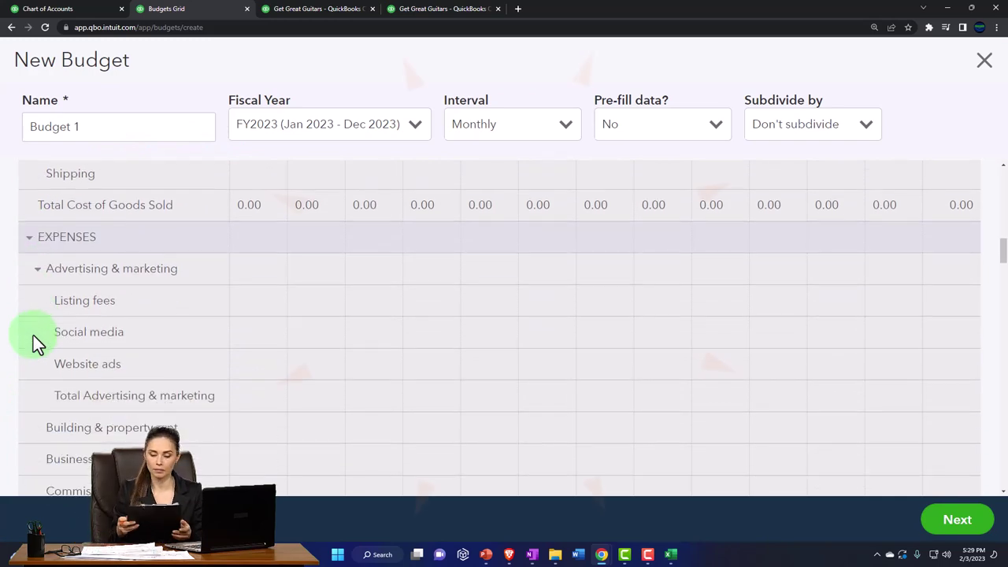
{"action": "scroll", "coordinate": [33, 335], "scroll_direction": "up", "scroll_amount": 9}
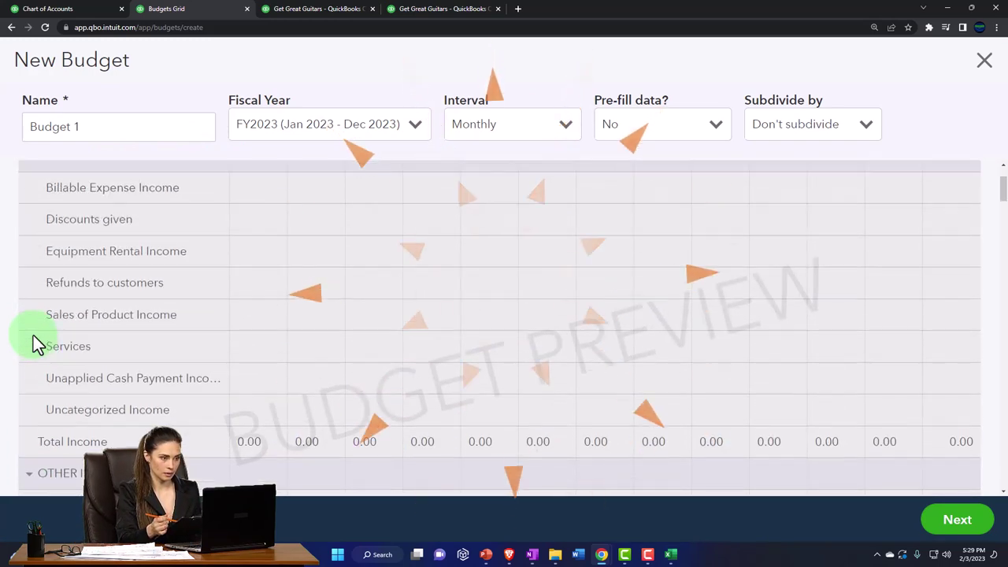
{"action": "scroll", "coordinate": [33, 335], "scroll_direction": "up", "scroll_amount": 2}
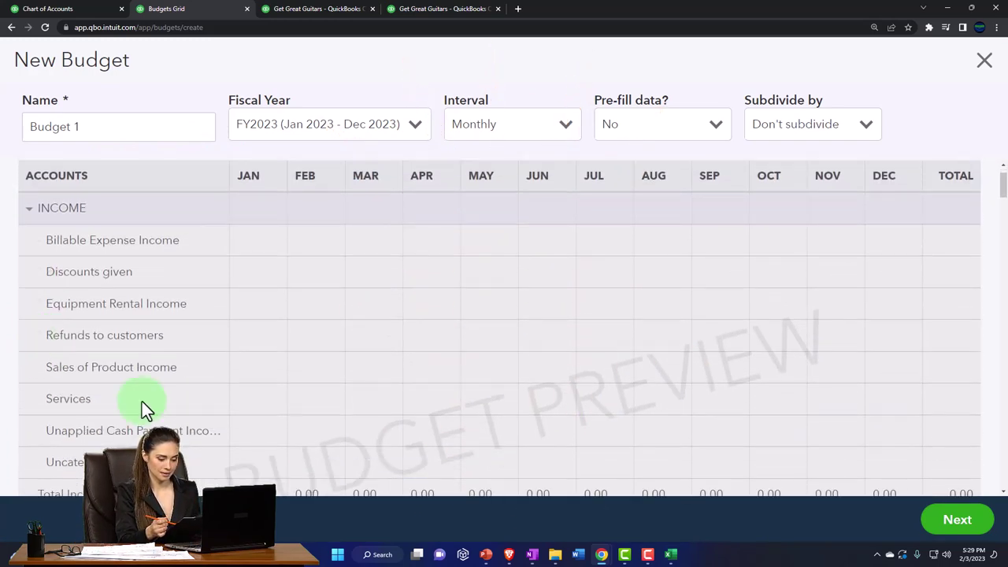
Step: Check the Billable Expense Income row in the Budget 2023 Excel workbook, return to the browser, and advance the new budget to its editable grid
{"action": "left_click", "coordinate": [671, 554]}
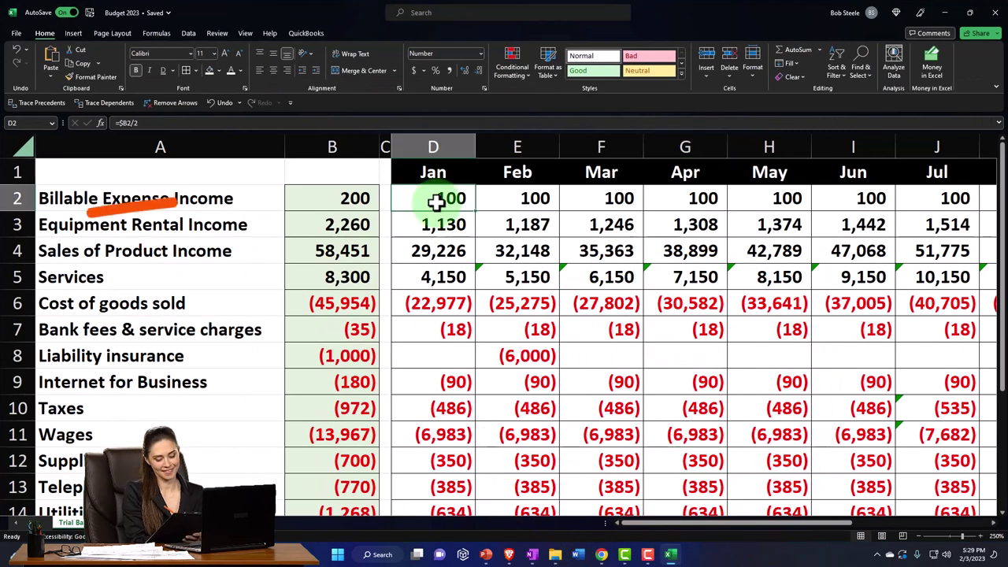
{"action": "left_click", "coordinate": [671, 556]}
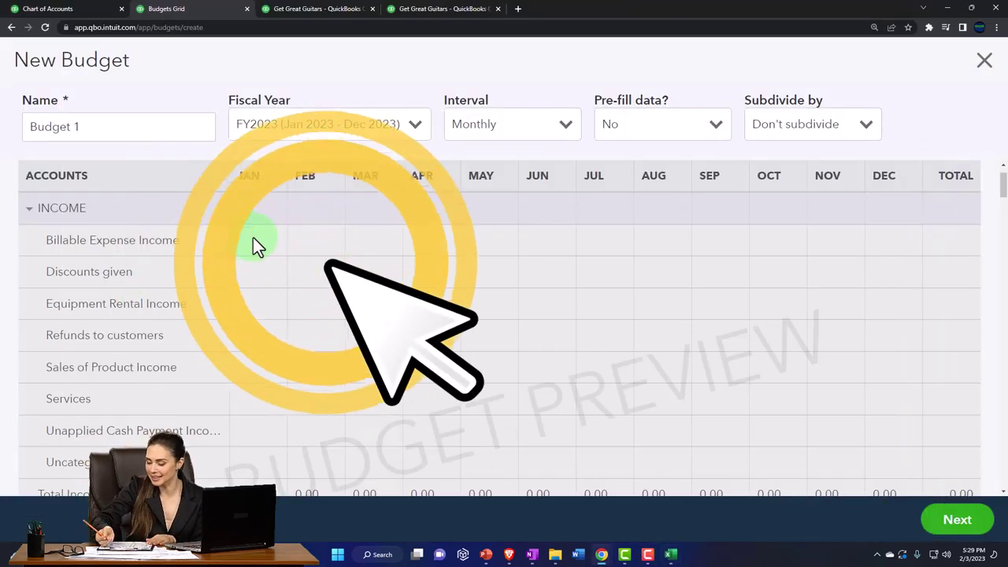
{"action": "left_click", "coordinate": [957, 521]}
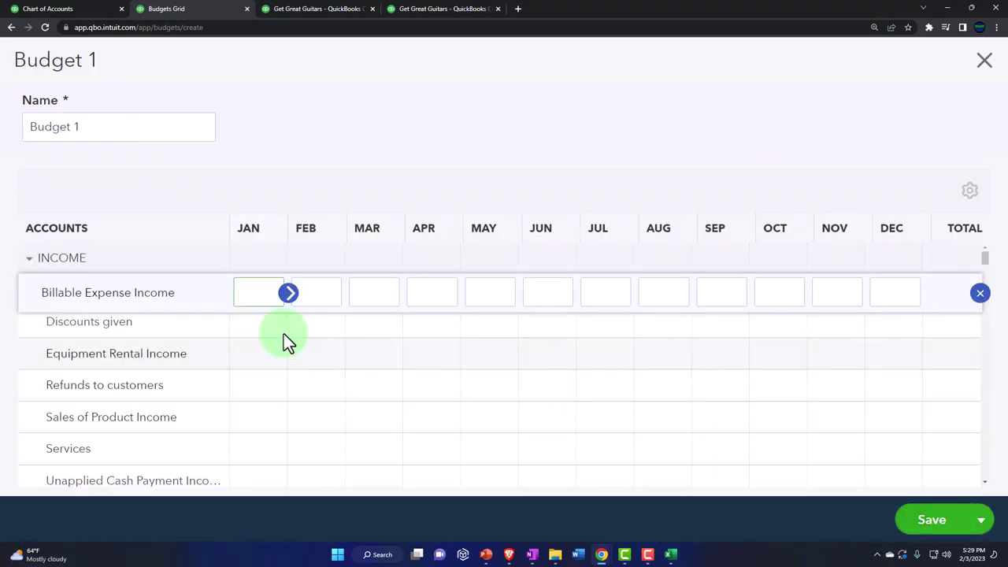
Step: Enter 100 as January's Billable Expense Income and copy it across all remaining months of the budget
{"action": "left_click", "coordinate": [258, 292]}
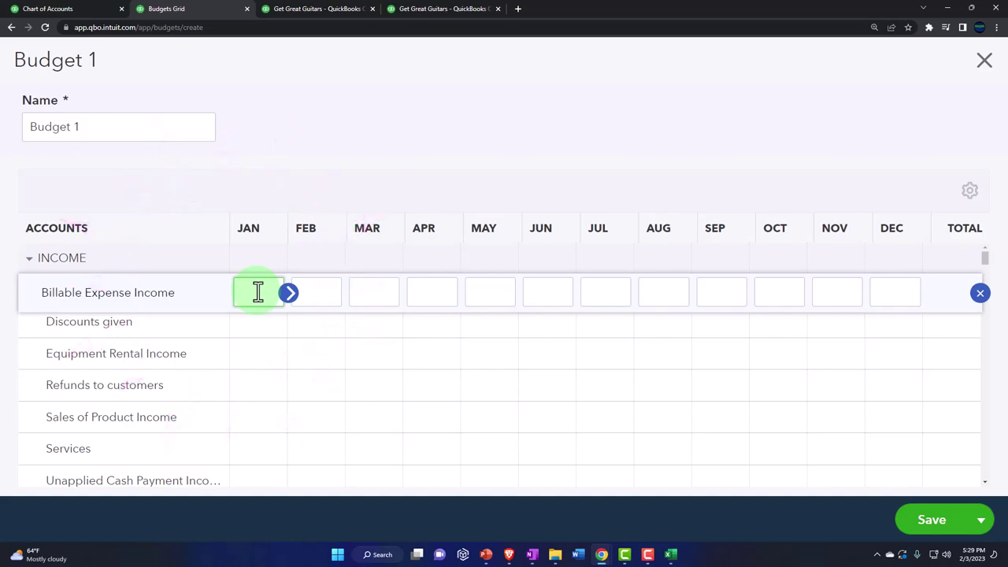
{"action": "left_click", "coordinate": [677, 542]}
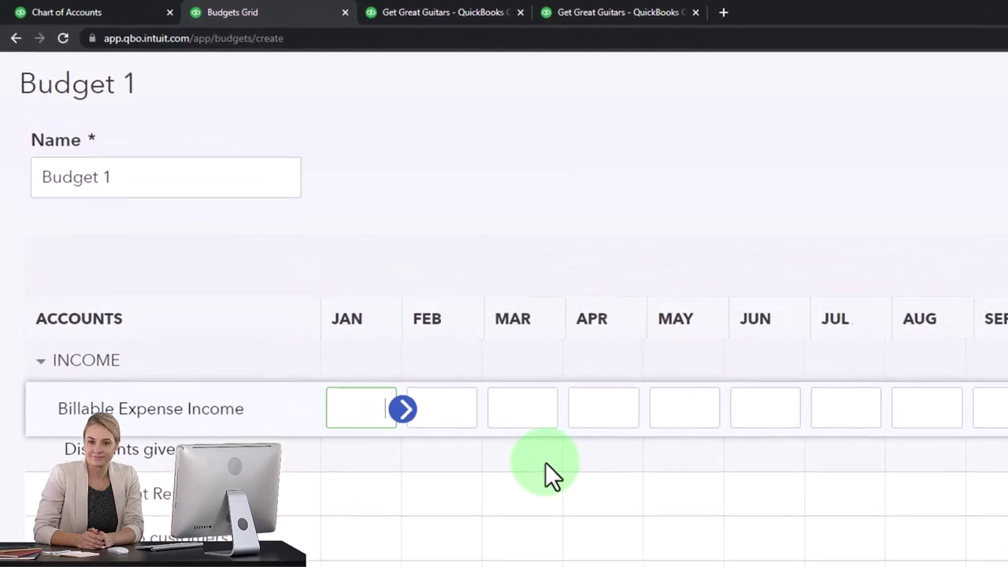
{"action": "type", "text": "100"}
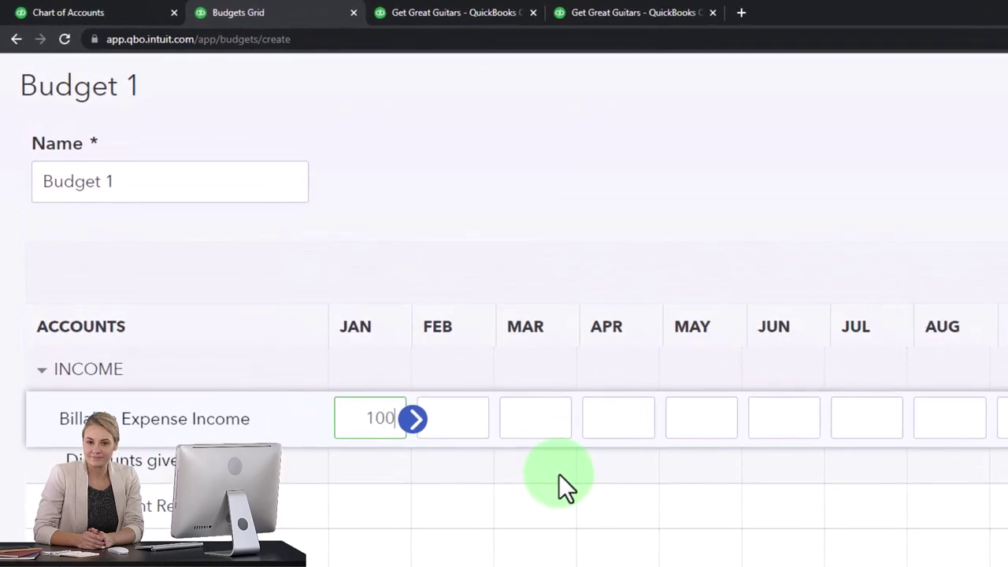
{"action": "left_click", "coordinate": [412, 419]}
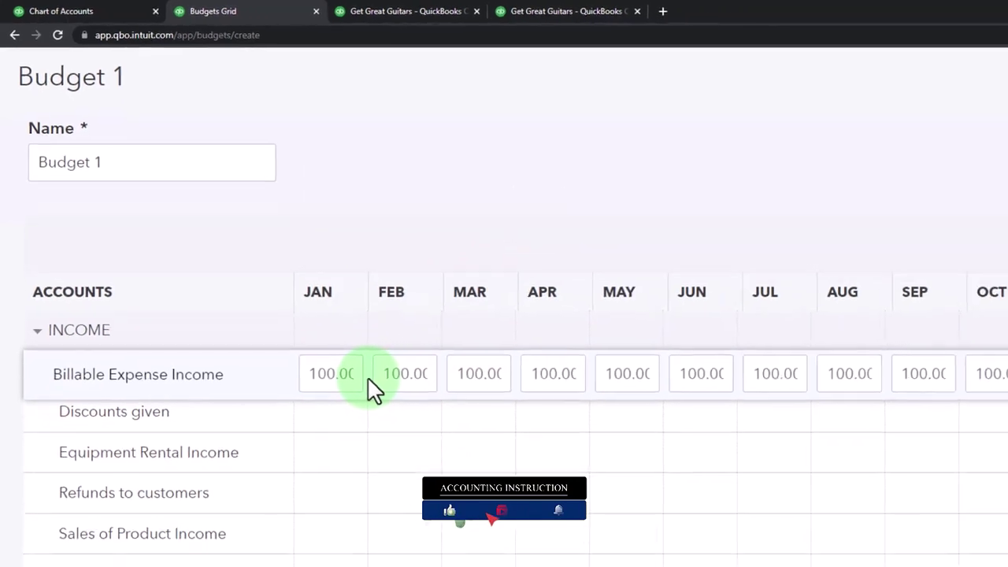
{"action": "left_click", "coordinate": [371, 403]}
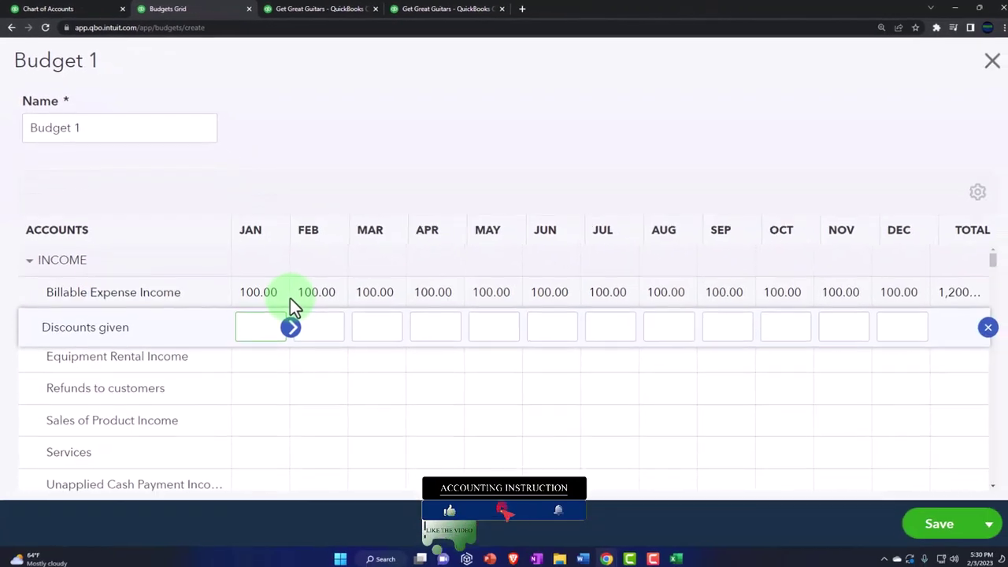
Step: Look up January's Equipment Rental Income in the Excel workbook, enter 1130 in the budget, and copy it across the remaining months
{"action": "left_click", "coordinate": [670, 556]}
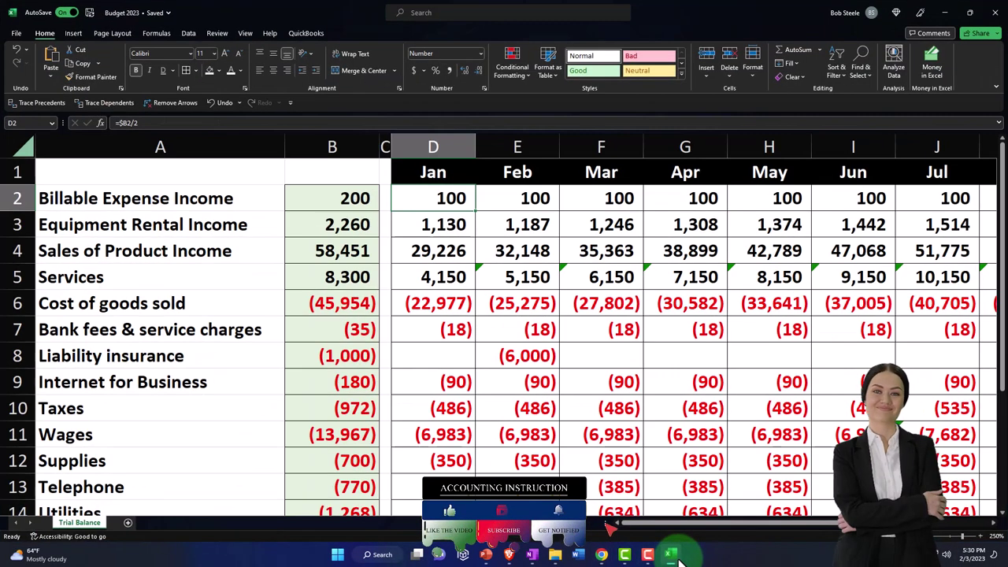
{"action": "left_click", "coordinate": [438, 227]}
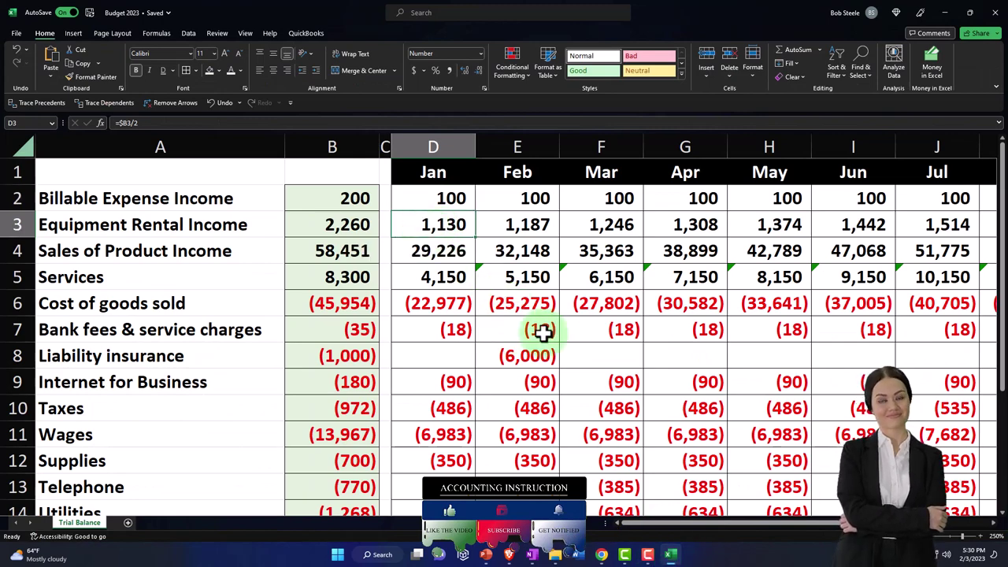
{"action": "left_click", "coordinate": [671, 555]}
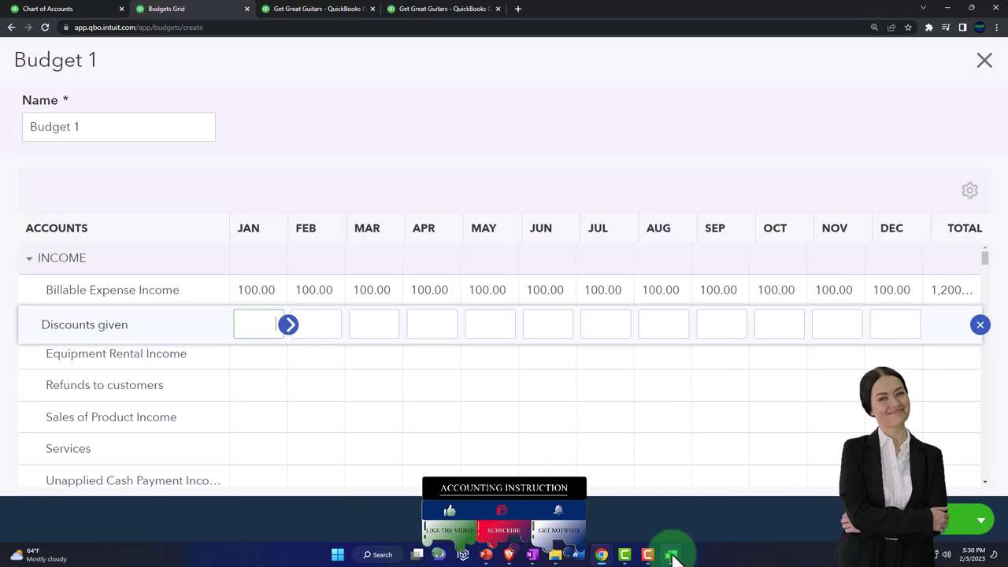
{"action": "left_click", "coordinate": [270, 360]}
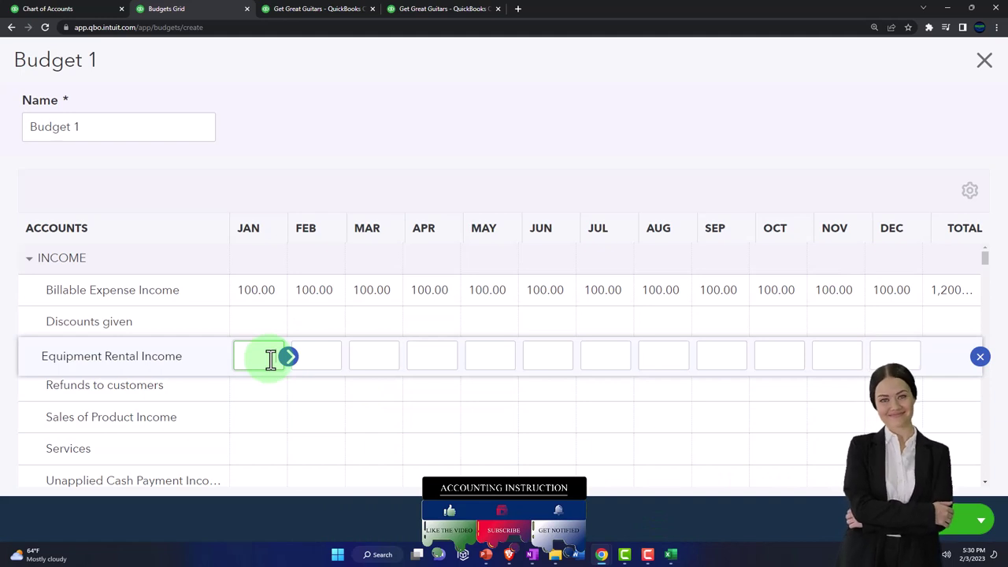
{"action": "type", "text": "1,"}
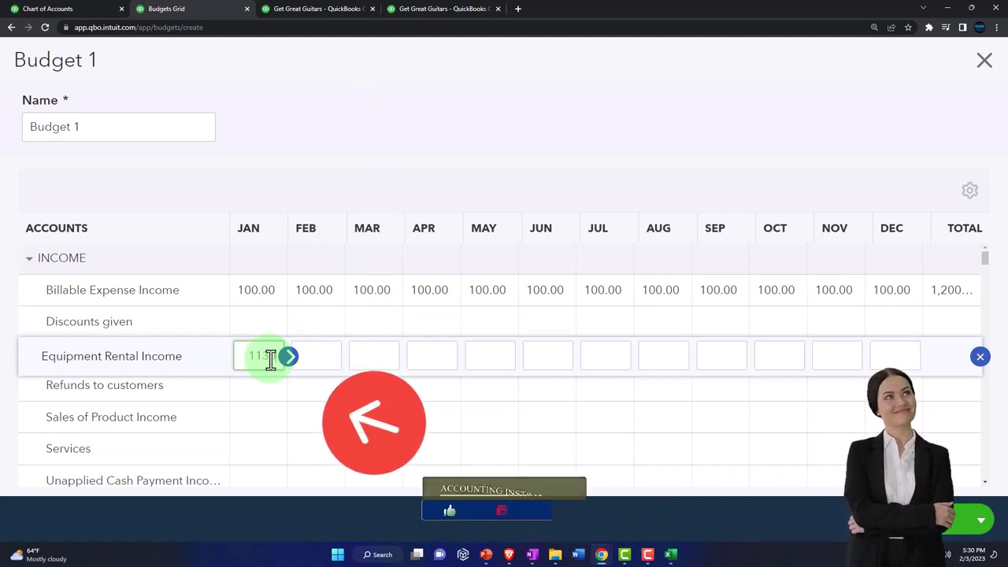
{"action": "type", "text": "130"}
{"action": "left_click", "coordinate": [289, 358]}
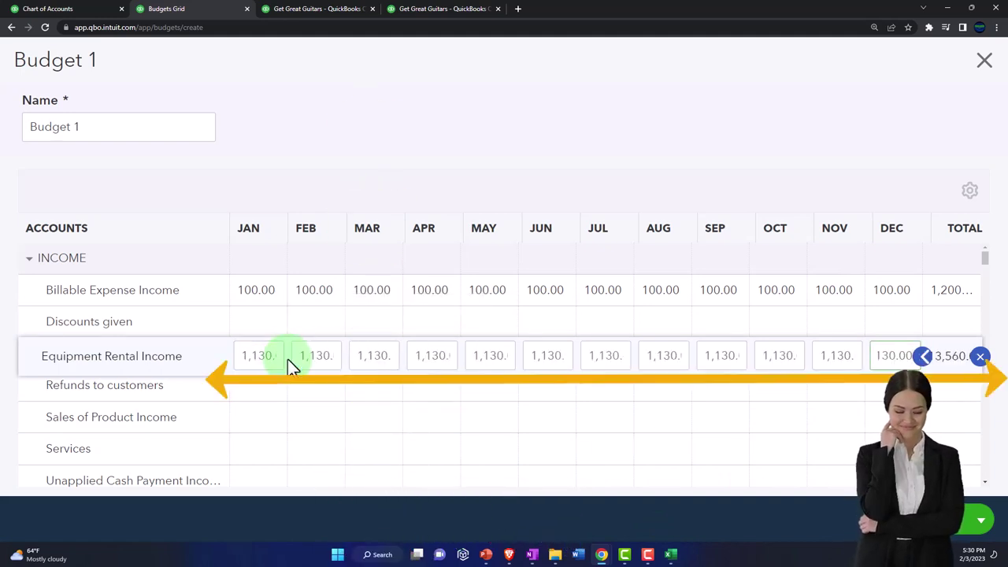
Step: Switch to the Excel workbook, inspect the formula behind February's Equipment Rental Income, and return to the budget grid
{"action": "left_click", "coordinate": [670, 554]}
{"action": "left_click", "coordinate": [511, 225]}
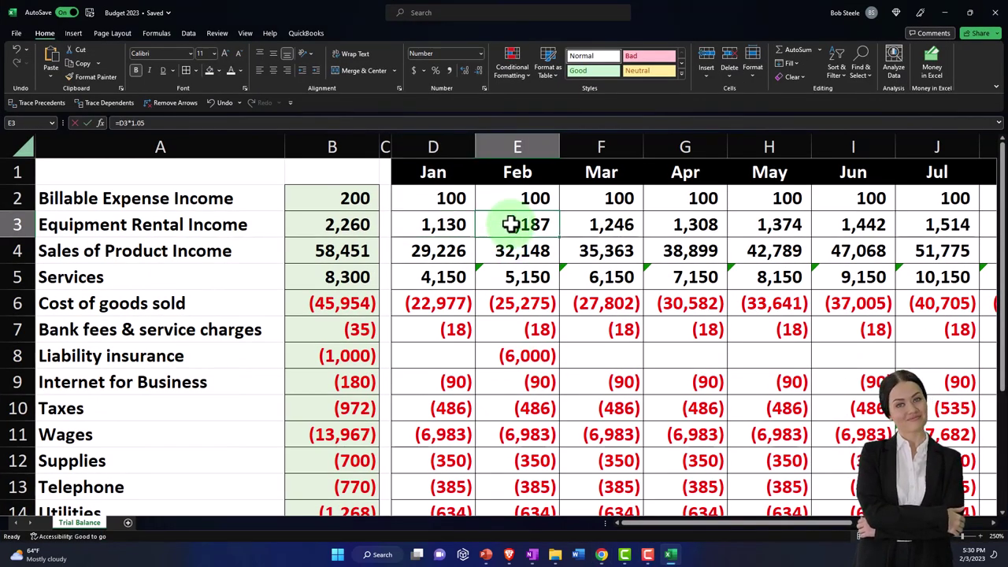
{"action": "double_click", "coordinate": [512, 225]}
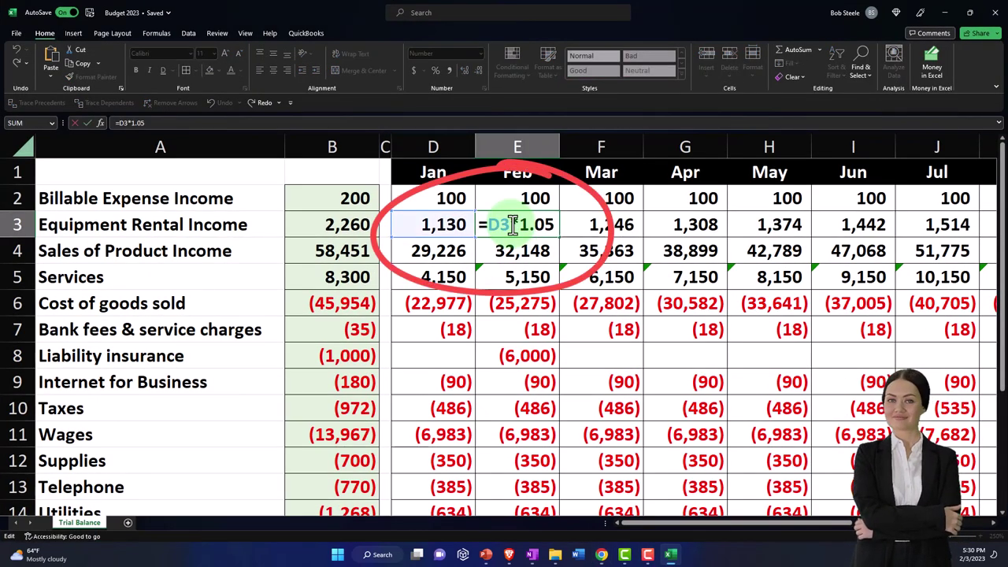
{"action": "key", "text": "Return"}
{"action": "left_click", "coordinate": [670, 554]}
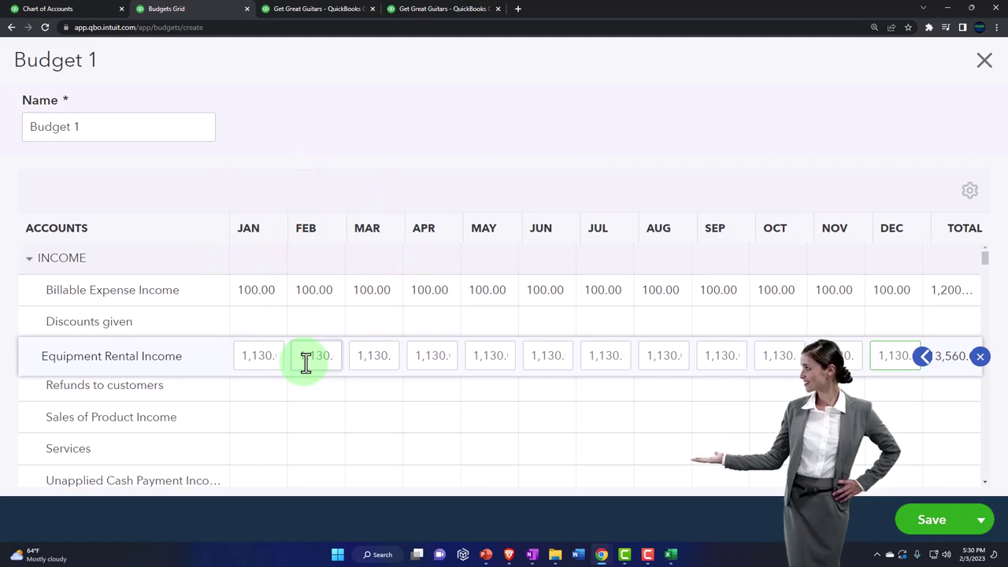
Step: Reduce the budget page's zoom until the monthly amounts fit fully in their columns
{"action": "key", "text": "ctrl+plus"}
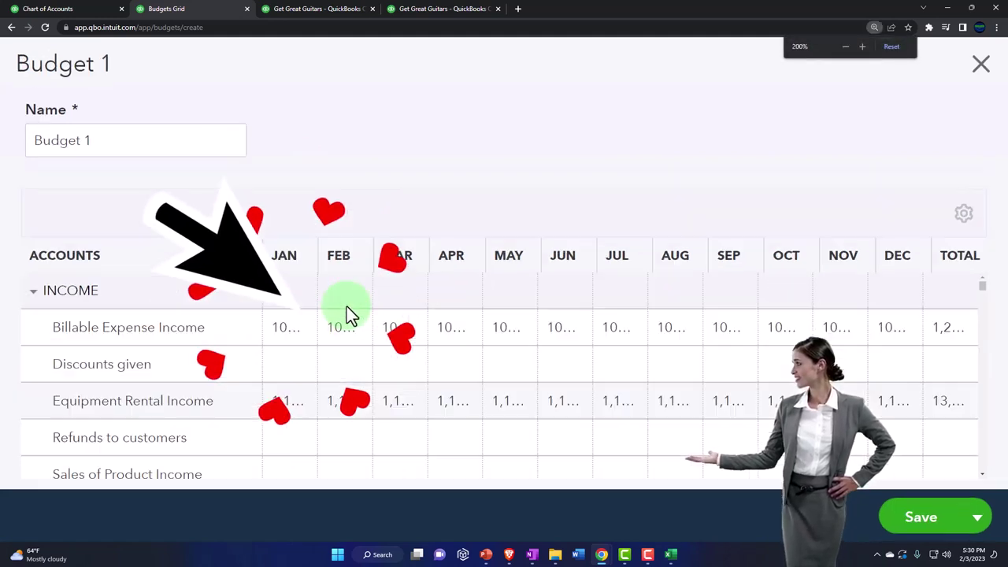
{"action": "key", "text": "ctrl+minus"}
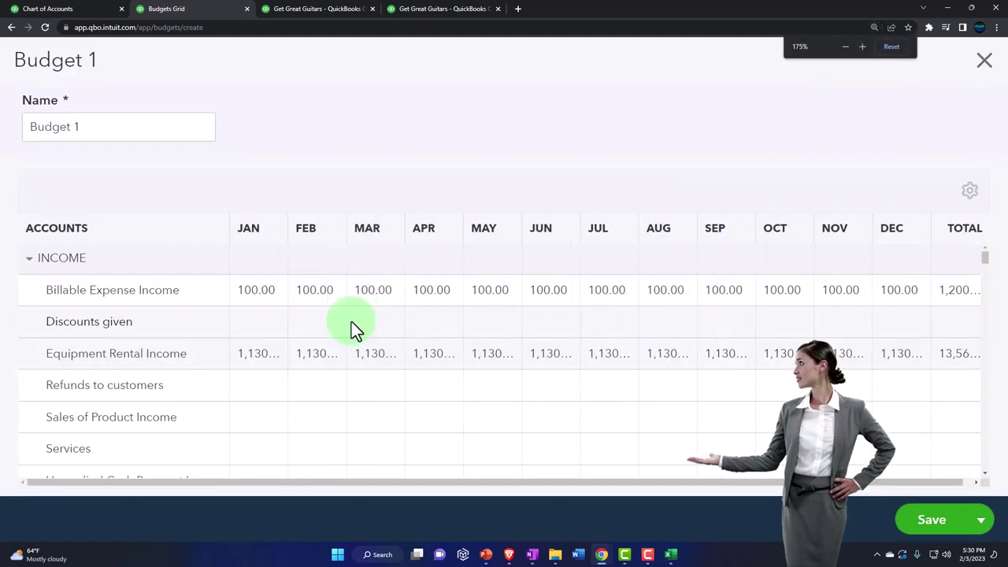
{"action": "key", "text": "ctrl+minus"}
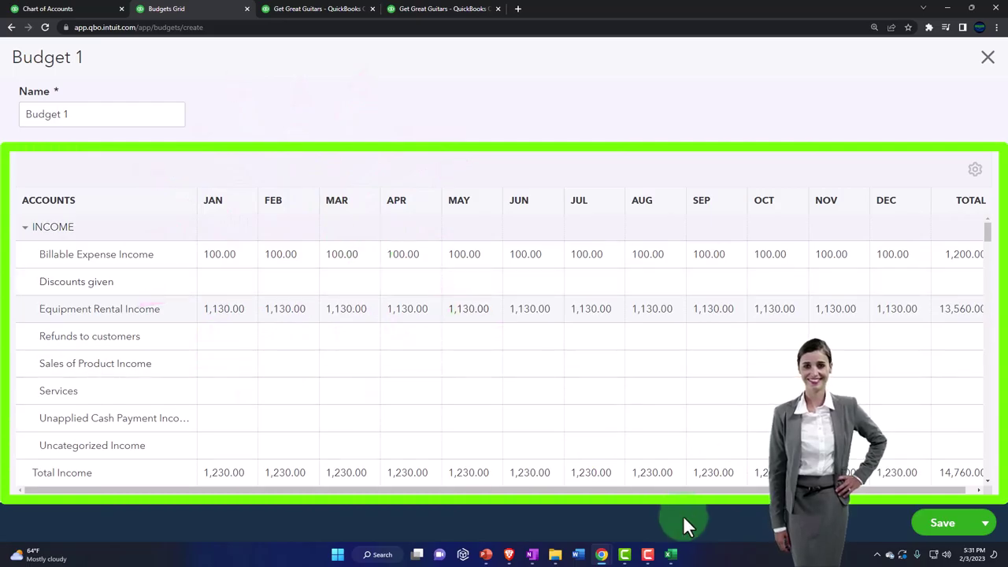
Step: Switch to the Excel workbook, try 0 as February's Equipment Rental Income, and undo the change
{"action": "left_click", "coordinate": [671, 555]}
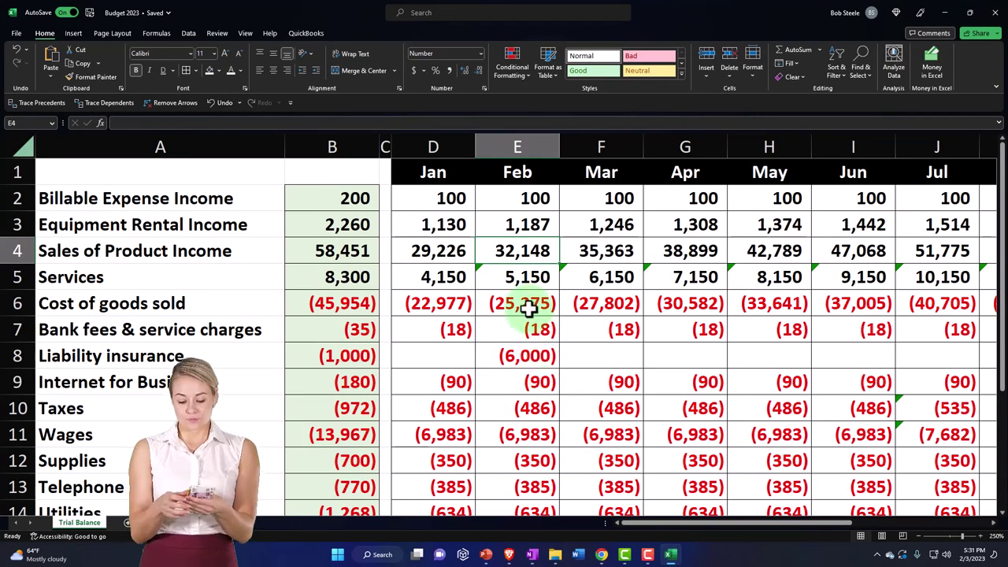
{"action": "left_click", "coordinate": [517, 226]}
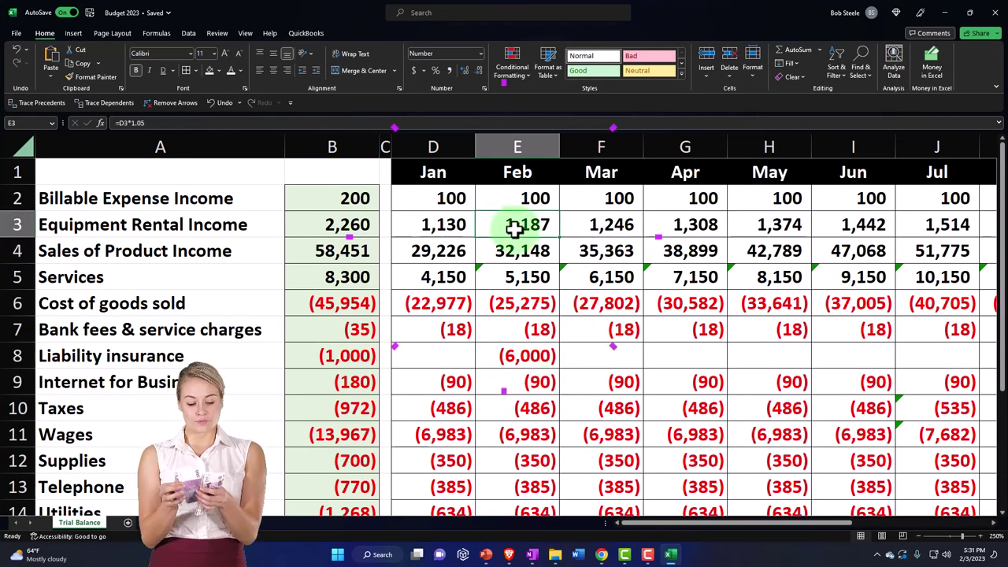
{"action": "type", "text": "=D3*1.05"}
{"action": "key", "text": "Escape"}
{"action": "type", "text": "0"}
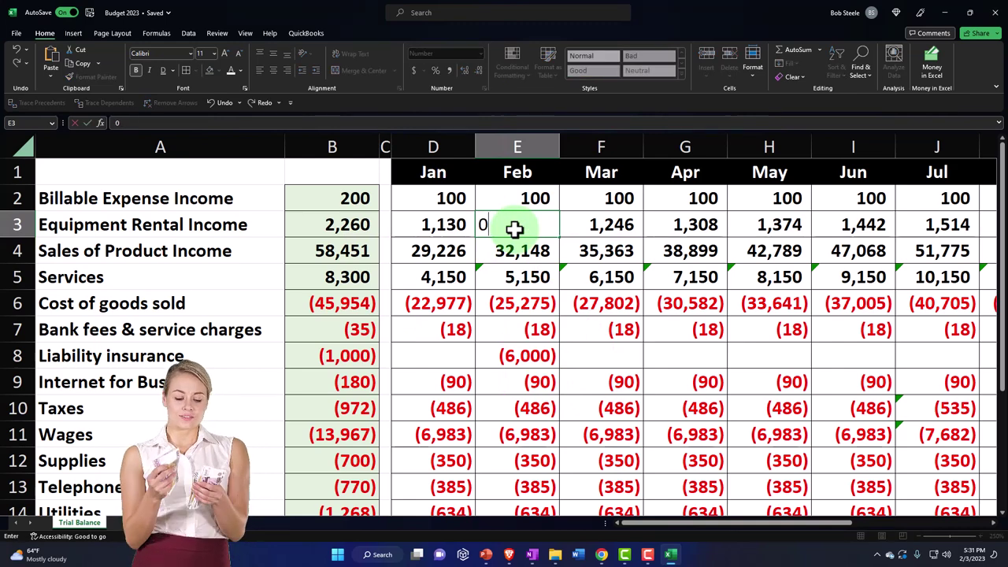
{"action": "key", "text": "Return"}
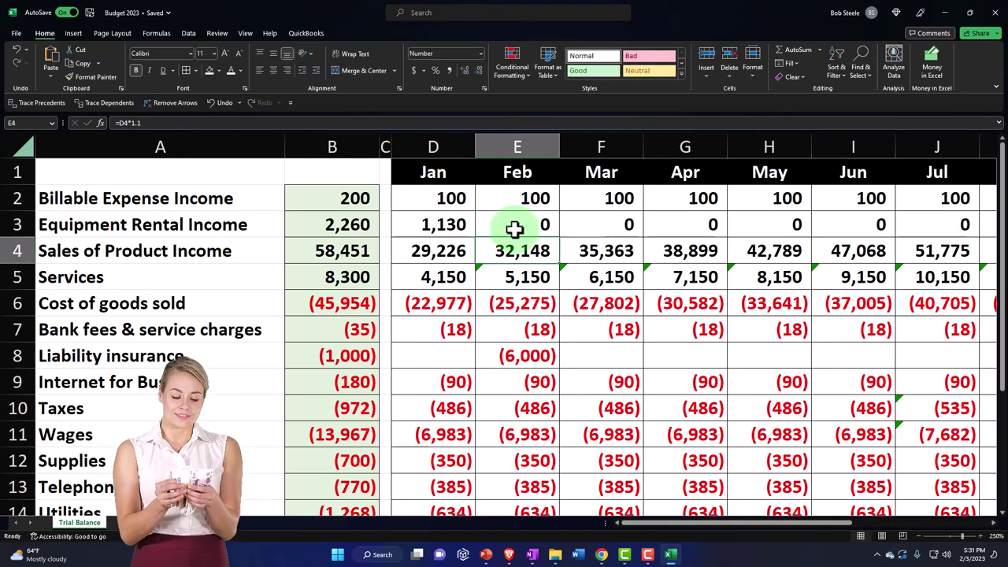
{"action": "left_click", "coordinate": [17, 49]}
Step: Examine the workbook's Equipment Rental Income row across the months to its annual total and go back to column B
{"action": "key", "text": "Right"}
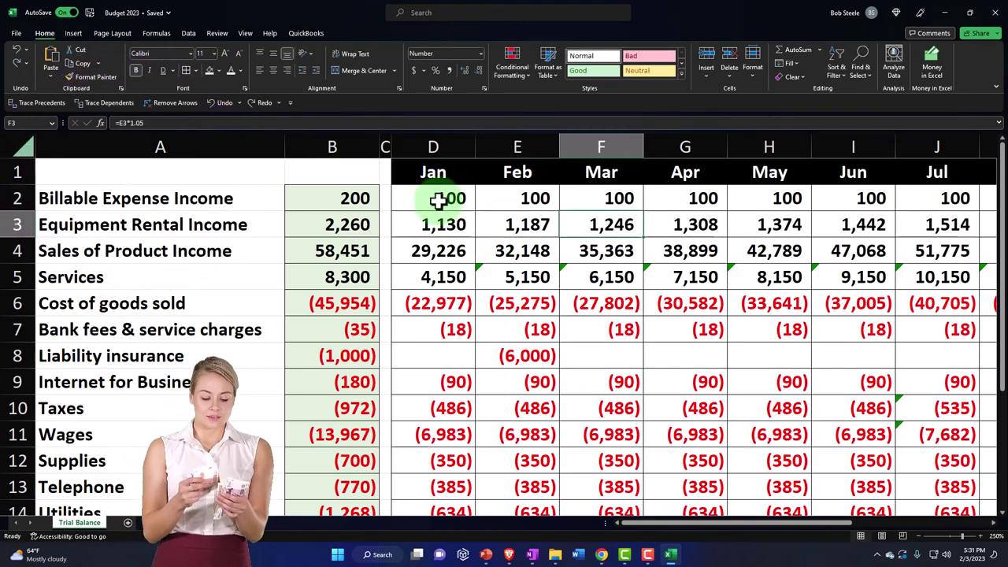
{"action": "key", "text": "Right"}
{"action": "key", "text": "Right"}
{"action": "key", "text": "Right"}
{"action": "key", "text": "Right"}
{"action": "key", "text": "Right"}
{"action": "key", "text": "Right"}
{"action": "key", "text": "Right"}
{"action": "key", "text": "Right"}
{"action": "key", "text": "Right"}
{"action": "key", "text": "Right"}
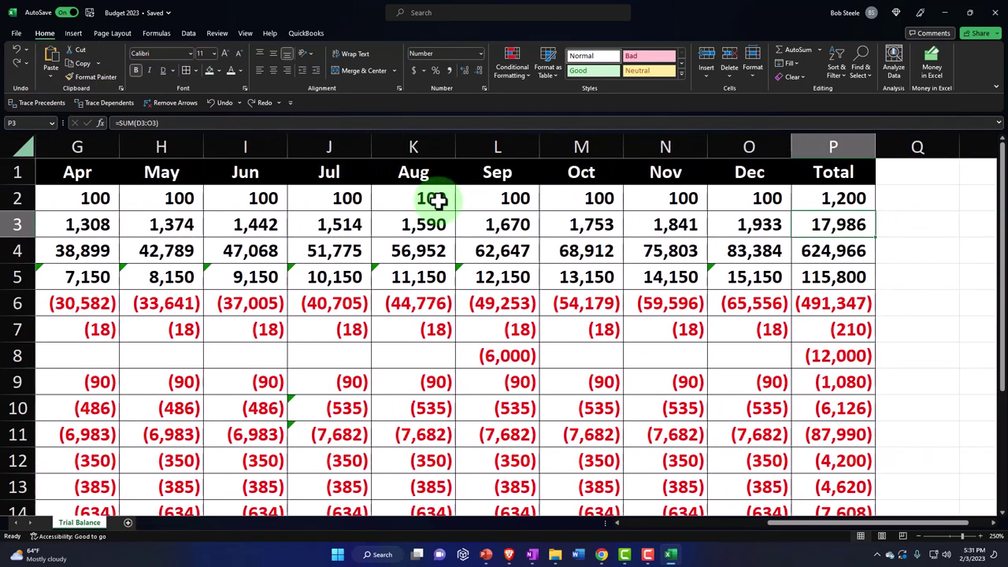
{"action": "key", "text": "Left"}
{"action": "key", "text": "Left"}
{"action": "key", "text": "Left"}
{"action": "key", "text": "Left"}
{"action": "key", "text": "Left"}
{"action": "key", "text": "Left"}
{"action": "key", "text": "Left"}
{"action": "key", "text": "Left"}
{"action": "key", "text": "Left"}
{"action": "key", "text": "Left"}
{"action": "key", "text": "Left"}
{"action": "key", "text": "Left"}
{"action": "key", "text": "Left"}
{"action": "key", "text": "Left"}
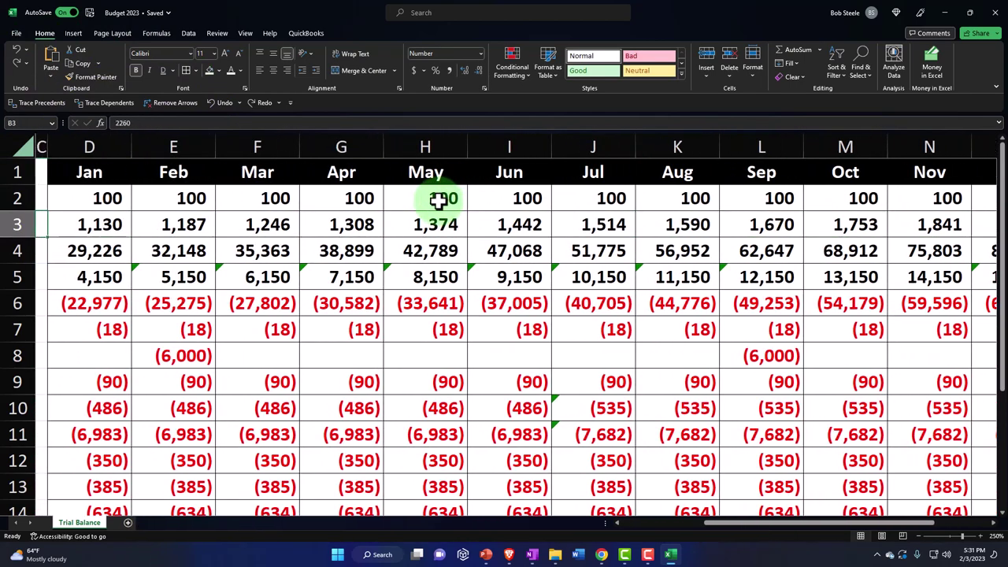
Step: Fill the budget's Equipment Rental Income from January to December: 1,130, 1,187, 1,246, 1,308, 1,374, 1,442, 1,514, 1,590, 1,670, 1,753, 1,841, 1,933
{"action": "key", "text": "Right"}
{"action": "key", "text": "Right"}
{"action": "key", "text": "Right"}
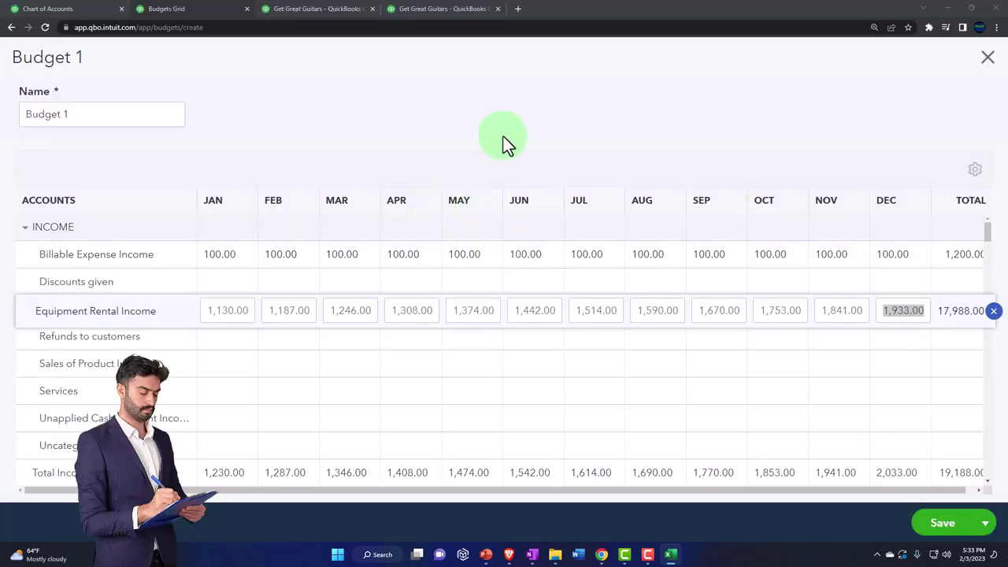
{"action": "left_click", "coordinate": [762, 492]}
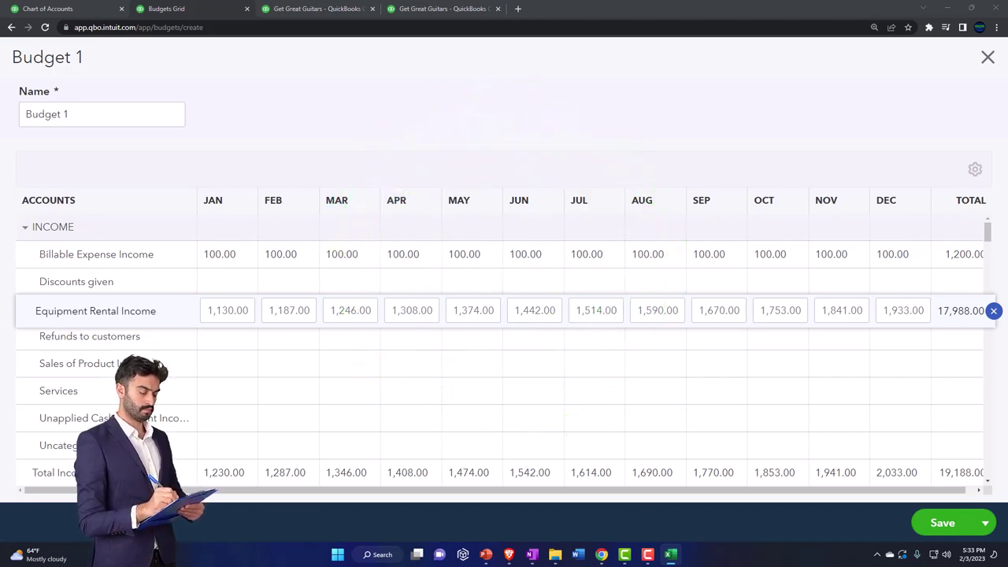
Step: Check the next account in the Excel workbook, return to the budget grid, zoom to 175% and open the Sales of Product Income row for editing
{"action": "key", "text": "alt+Tab"}
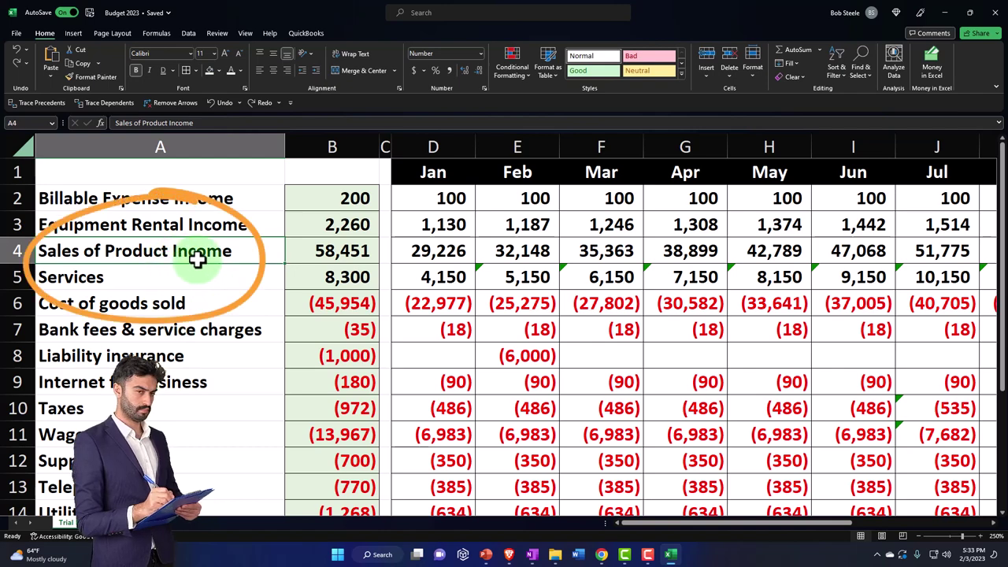
{"action": "left_click", "coordinate": [948, 13]}
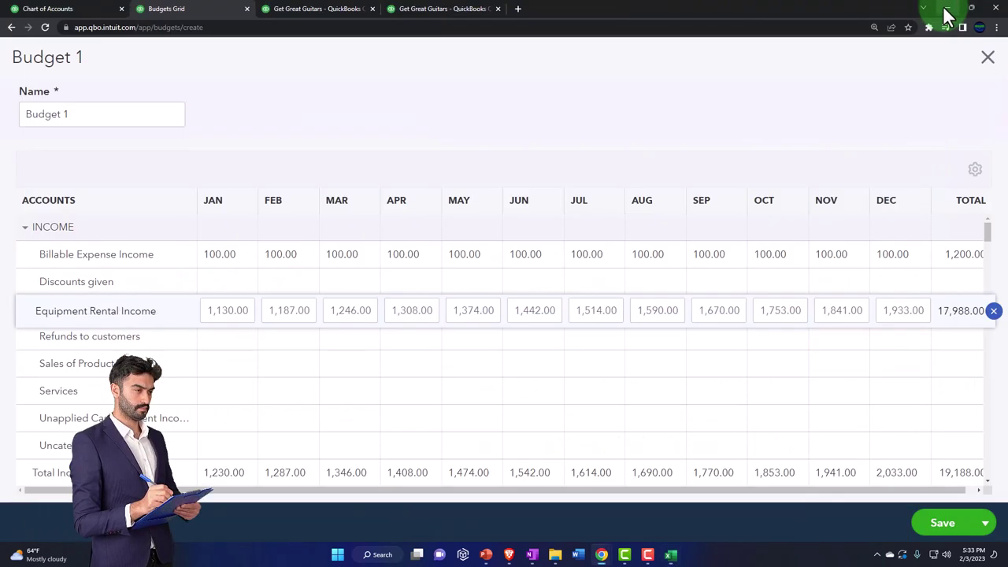
{"action": "left_click", "coordinate": [213, 364]}
{"action": "key", "text": "ctrl+plus"}
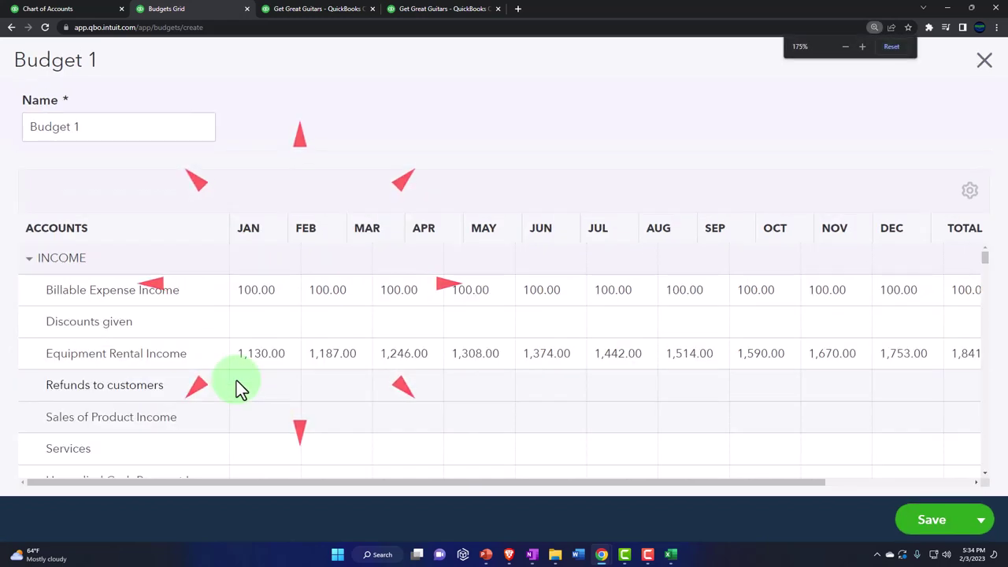
{"action": "key", "text": "ctrl+plus"}
{"action": "key", "text": "ctrl+minus"}
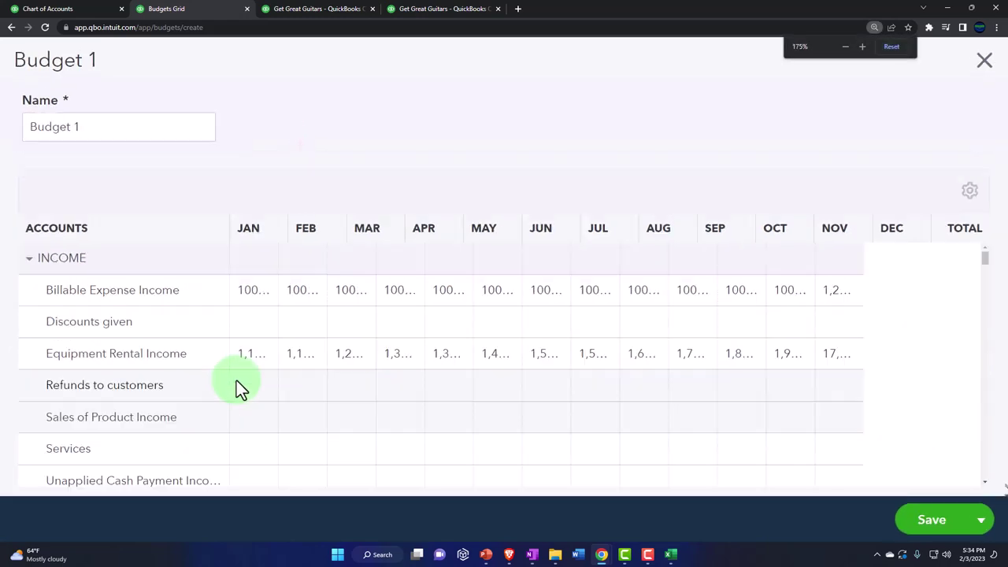
{"action": "scroll", "coordinate": [236, 380], "scroll_direction": "down", "scroll_amount": 3}
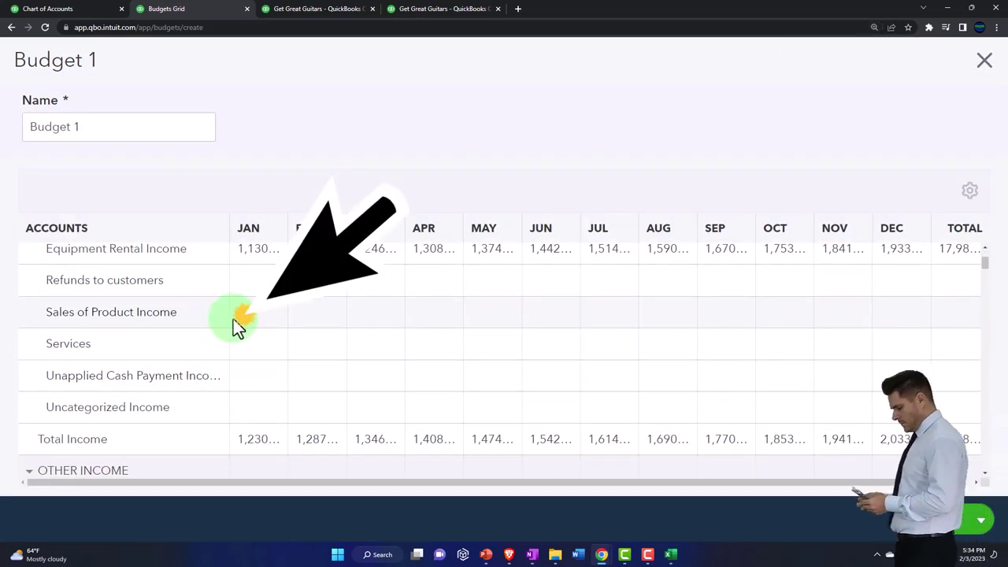
{"action": "left_click", "coordinate": [238, 318]}
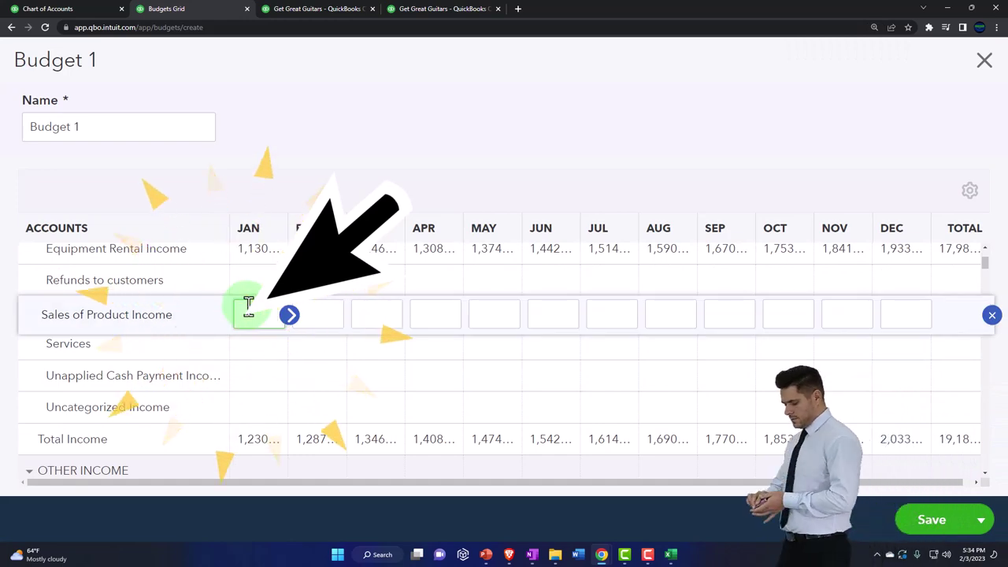
Step: Enter the workbook's monthly Sales of Product Income in the budget: 29,226, 32,148, 35,363, 38,899, 42,789, 47,068, 51,775, 56,952, 62,647, 68,912, 75,803, 83,384
{"action": "left_click", "coordinate": [671, 555]}
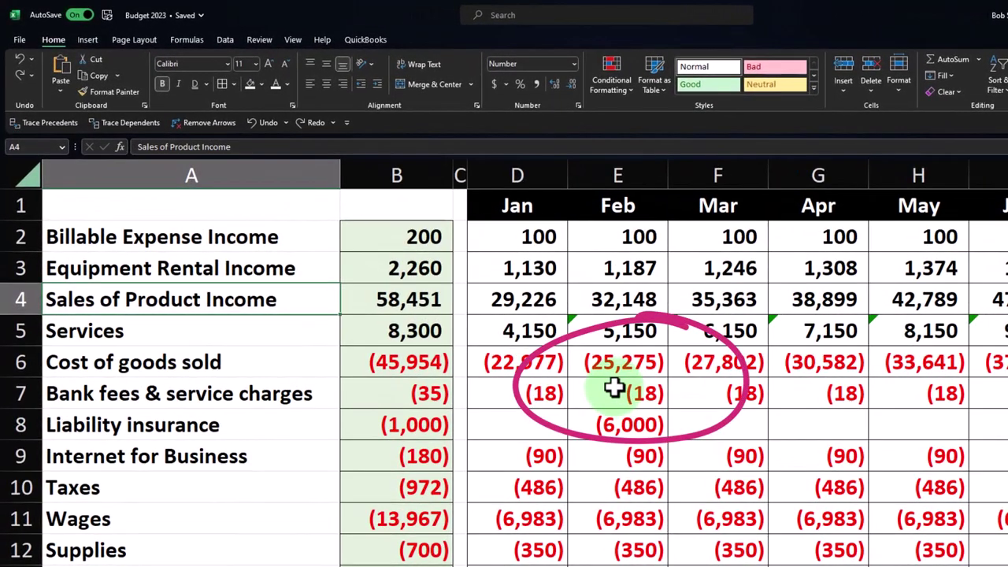
{"action": "left_click", "coordinate": [613, 387]}
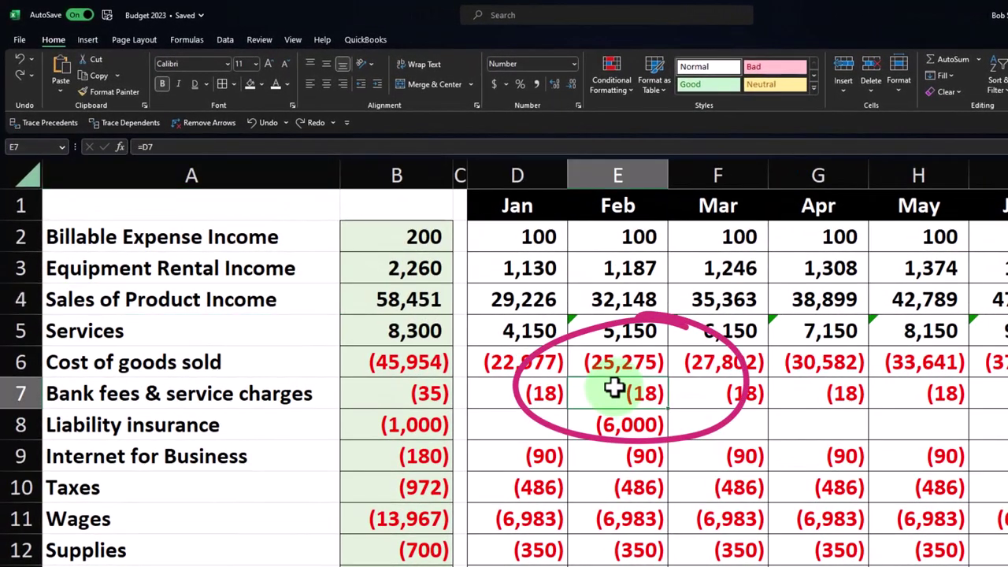
{"action": "key", "text": "Up"}
{"action": "key", "text": "Up"}
{"action": "key", "text": "Up"}
{"action": "key", "text": "Left"}
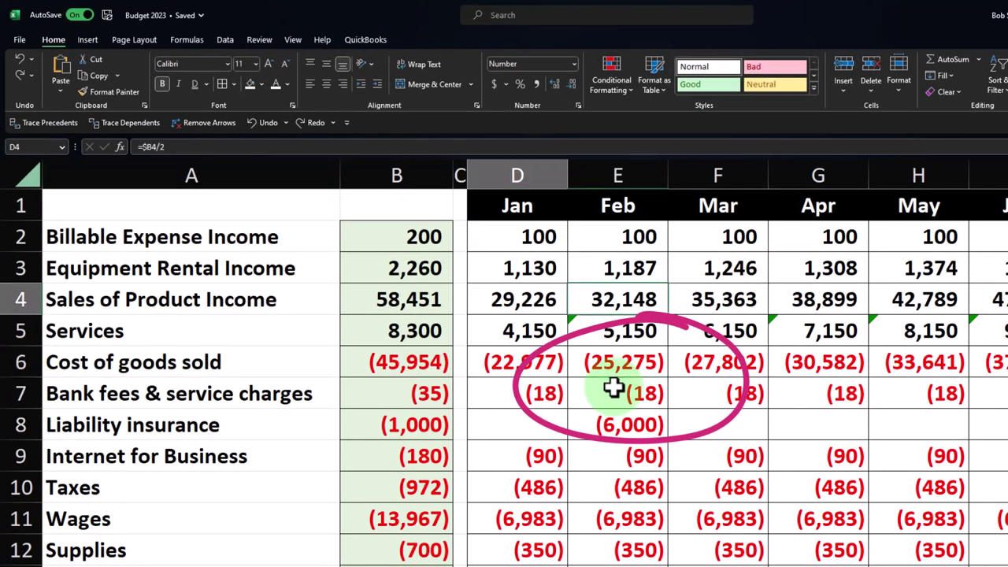
{"action": "key", "text": "Right"}
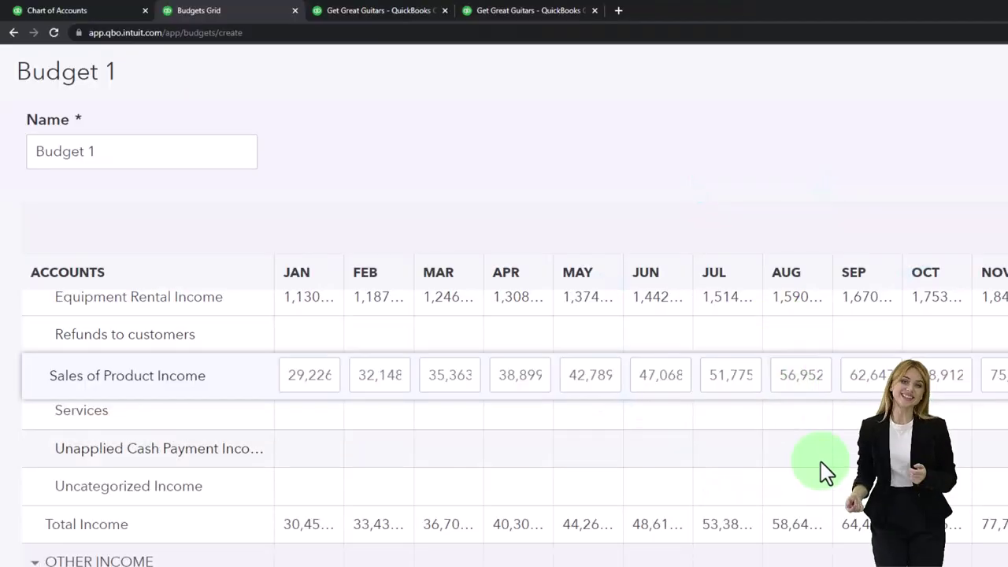
{"action": "left_click", "coordinate": [849, 549]}
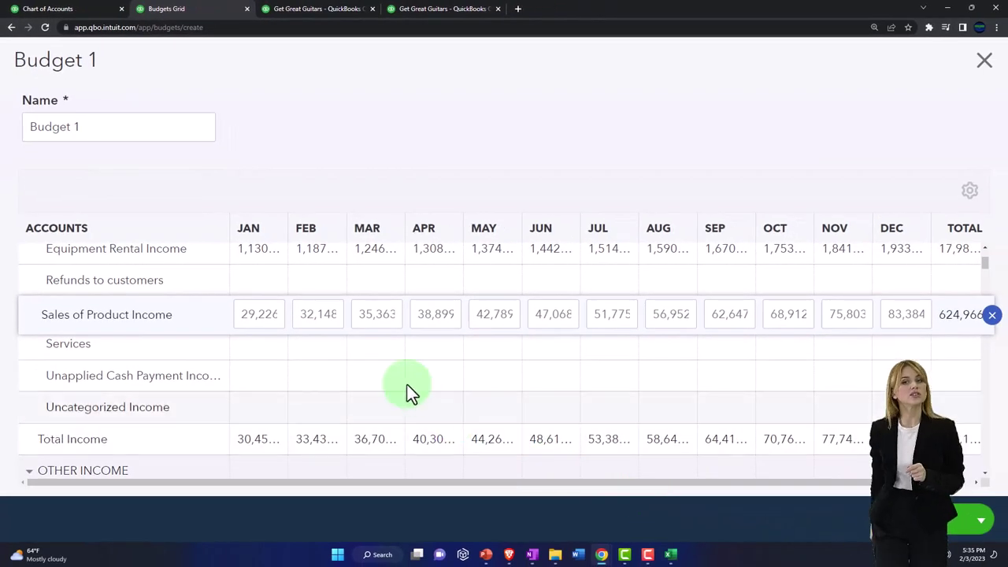
Step: Reduce the budget page's zoom so the monthly amounts fit, and examine the annual total for Sales of Product Income
{"action": "key", "text": "ctrl+minus"}
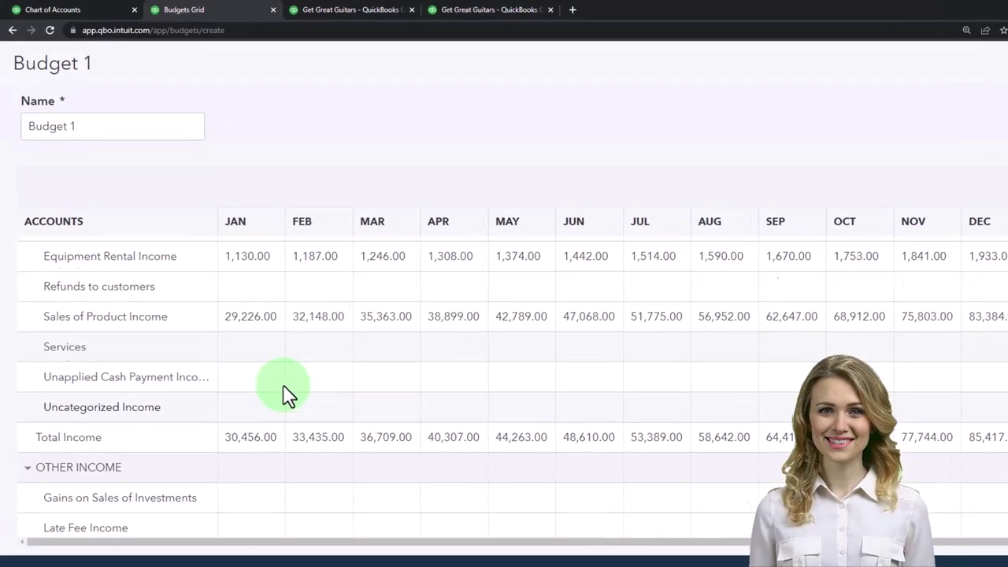
{"action": "scroll", "coordinate": [264, 364], "scroll_direction": "up", "scroll_amount": 1}
{"action": "scroll", "coordinate": [323, 445], "scroll_direction": "up", "scroll_amount": 1}
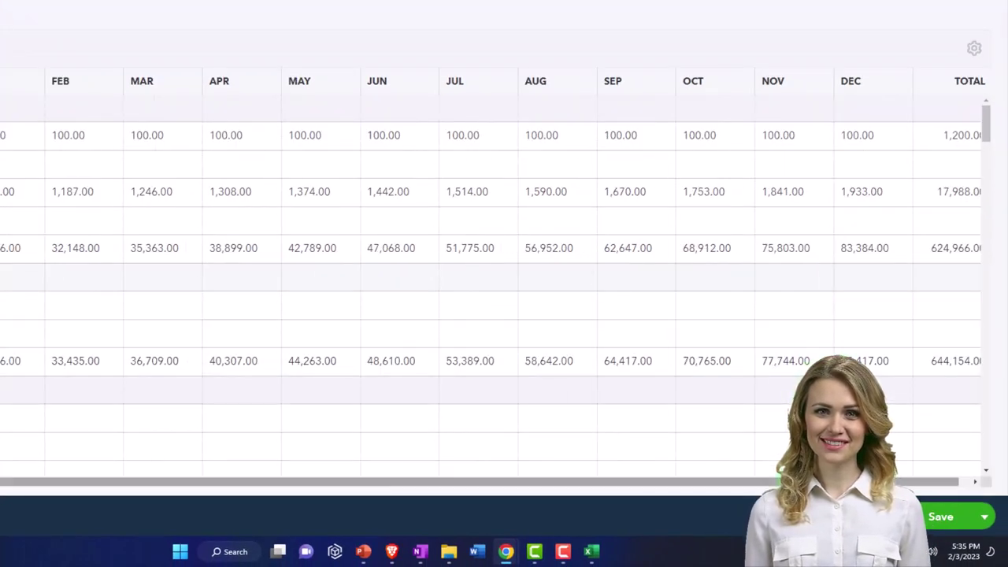
{"action": "left_click_drag", "start_coordinate": [833, 481], "coordinate": [845, 481]}
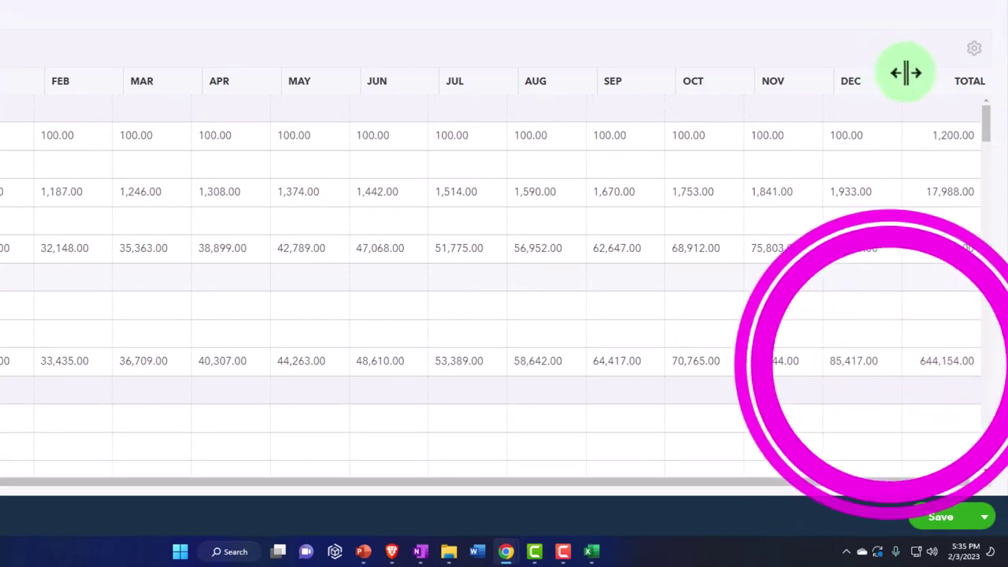
{"action": "left_click_drag", "start_coordinate": [905, 77], "coordinate": [925, 299]}
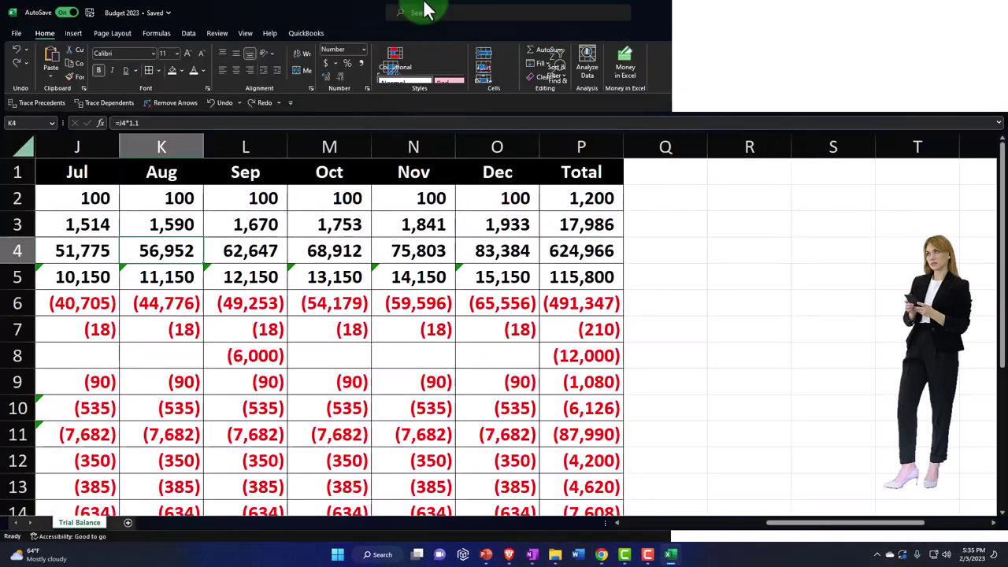
Step: Go back to the account names in the Excel workbook and examine the Services row and its monthly amounts
{"action": "left_click", "coordinate": [315, 303]}
{"action": "key", "text": "Left"}
{"action": "key", "text": "Left"}
{"action": "key", "text": "Left"}
{"action": "key", "text": "Left"}
{"action": "key", "text": "Left"}
{"action": "key", "text": "Left"}
{"action": "key", "text": "Left"}
{"action": "key", "text": "Left"}
{"action": "key", "text": "Left"}
{"action": "key", "text": "Left"}
{"action": "key", "text": "Left"}
{"action": "key", "text": "Left"}
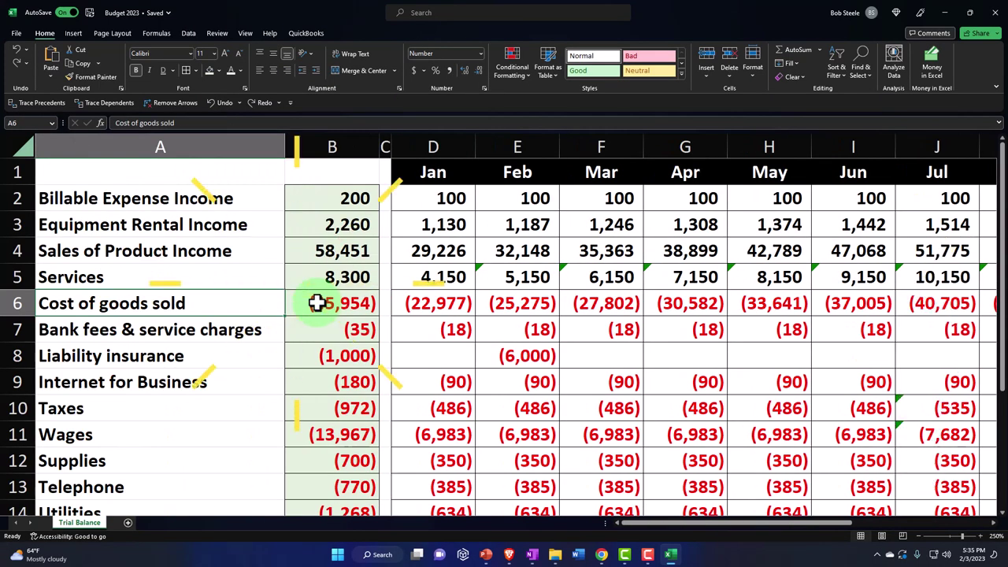
{"action": "key", "text": "Up"}
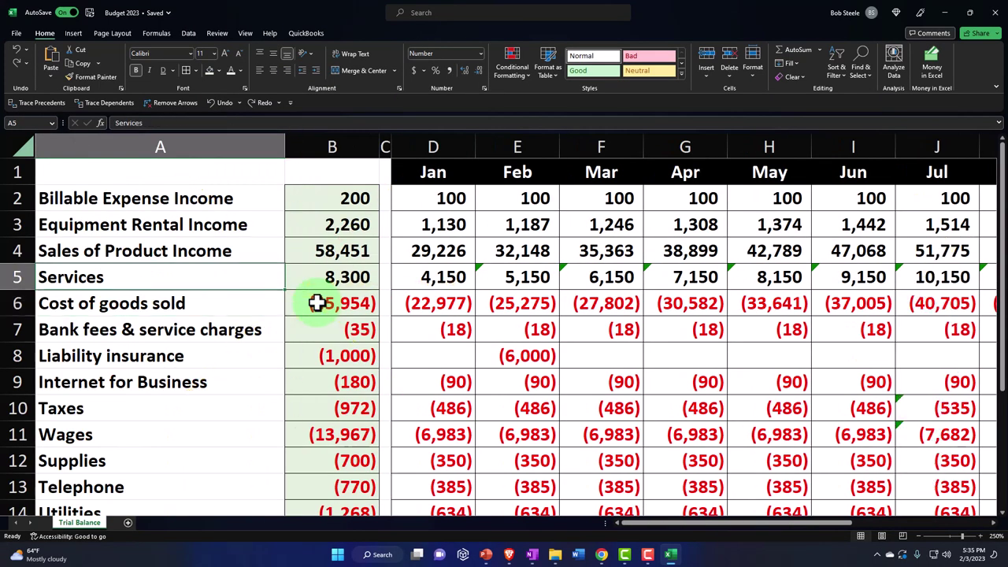
{"action": "key", "text": "Right"}
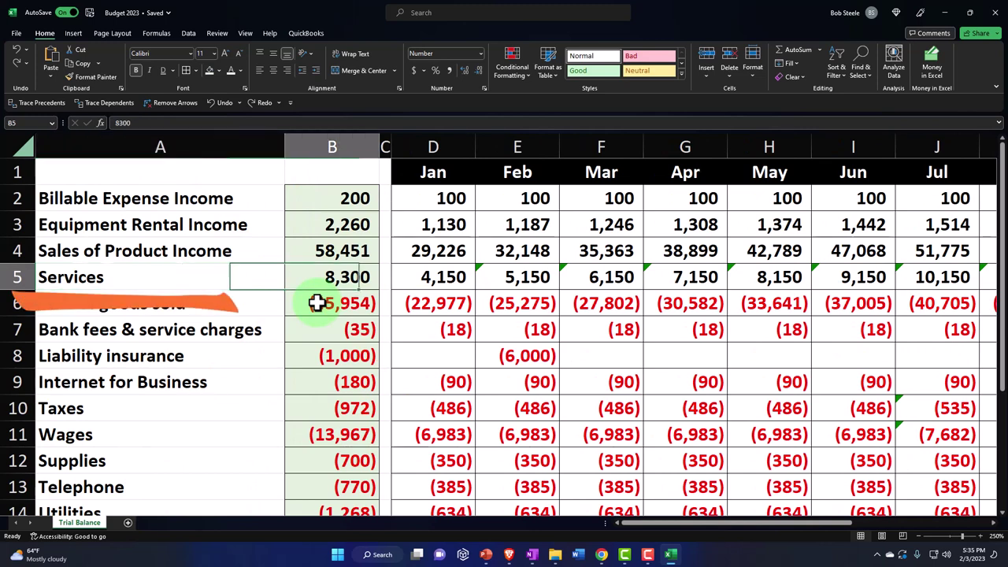
{"action": "key", "text": "Right"}
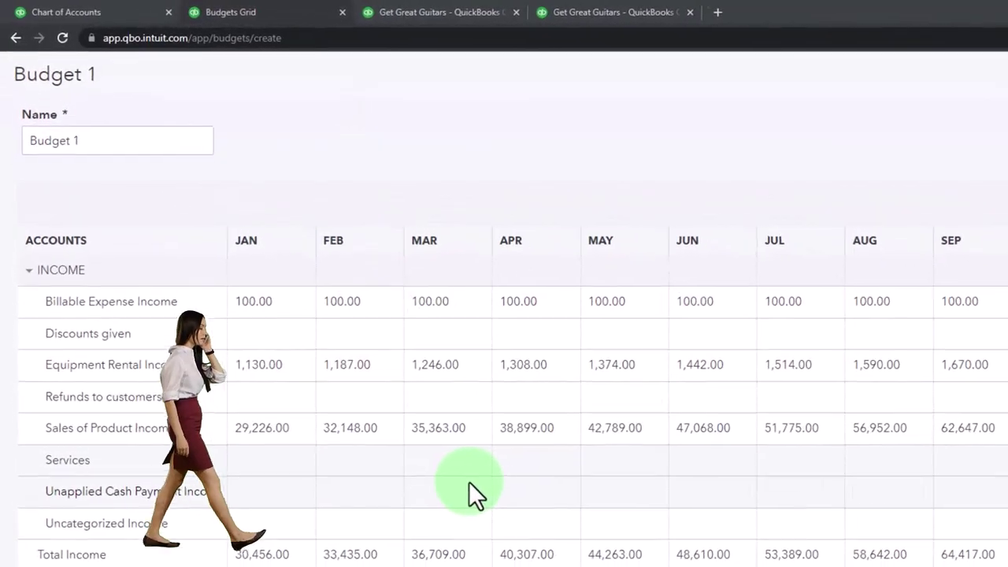
Step: Enter the budget's Services amounts for January to July: 4,150, 5,150, 6,150, 7,150, 8,150, 9,150 and 10,150
{"action": "left_click", "coordinate": [300, 462]}
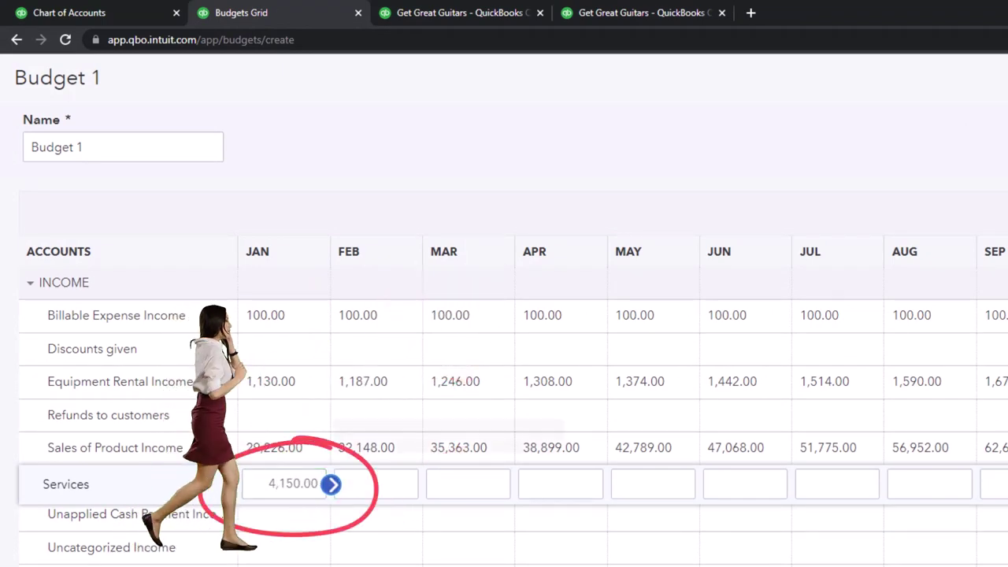
{"action": "key", "text": "Tab"}
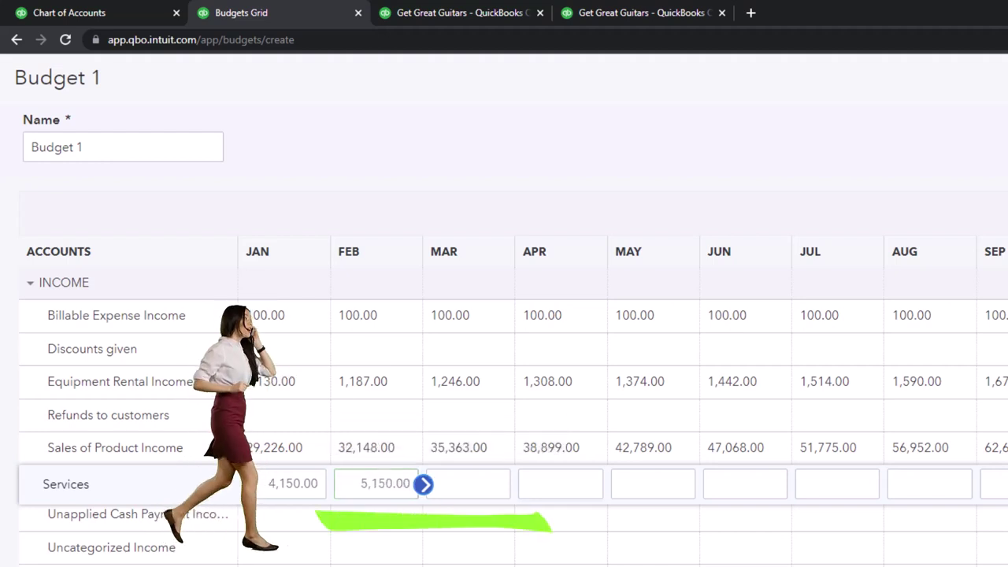
{"action": "key", "text": "Tab"}
{"action": "type", "text": "6,150"}
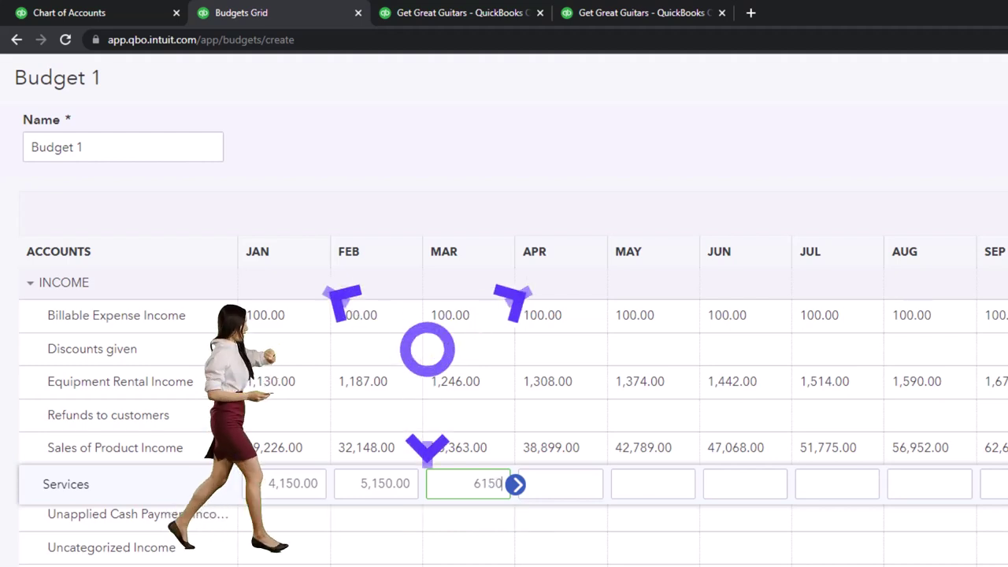
{"action": "key", "text": "Tab"}
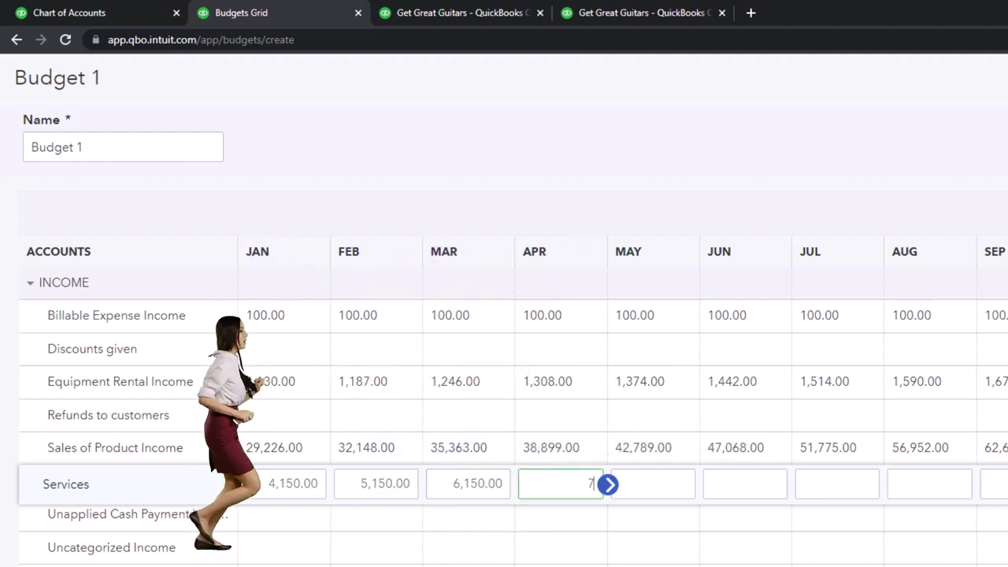
{"action": "key", "text": "Tab"}
{"action": "type", "text": "8"}
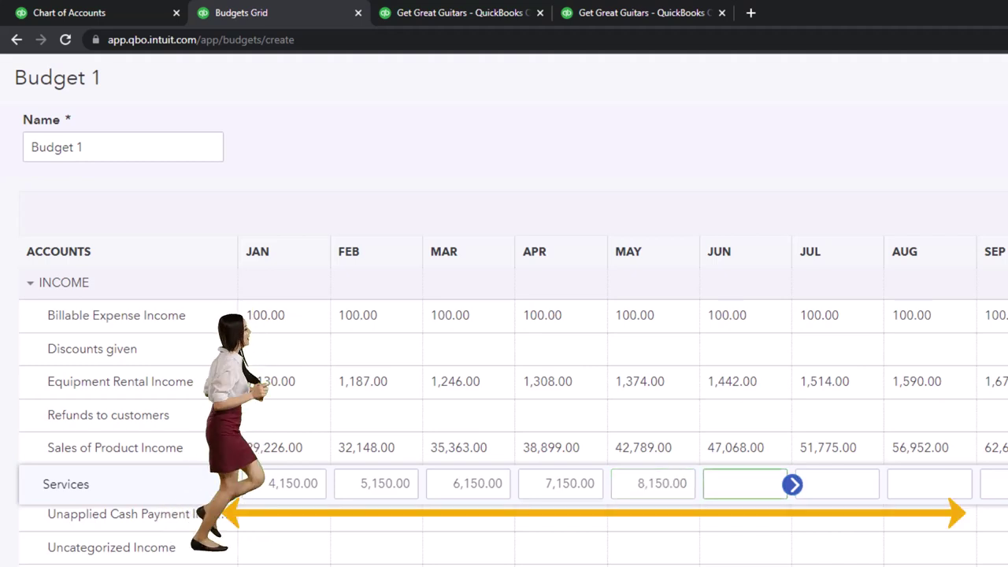
{"action": "key", "text": "Tab"}
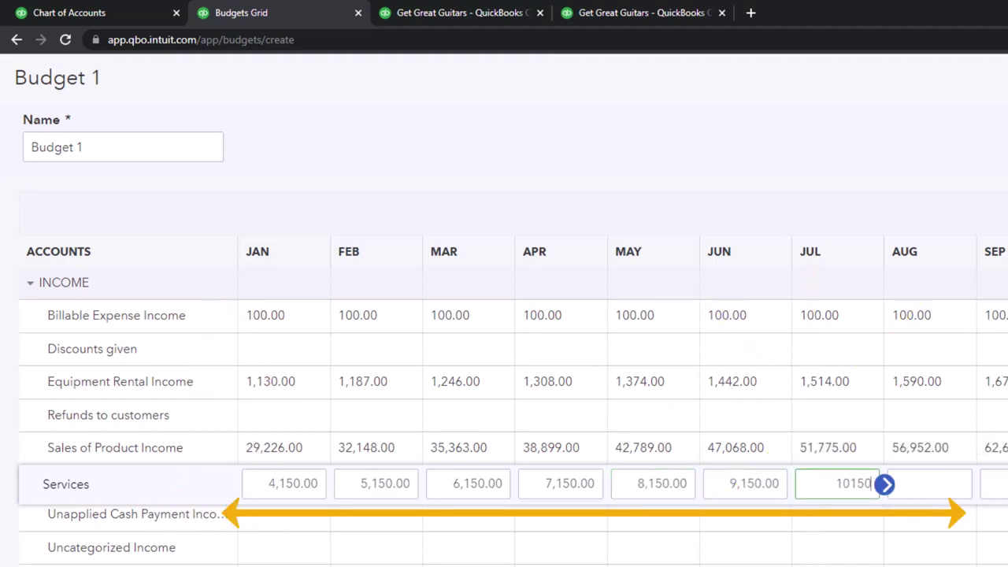
{"action": "key", "text": "Tab"}
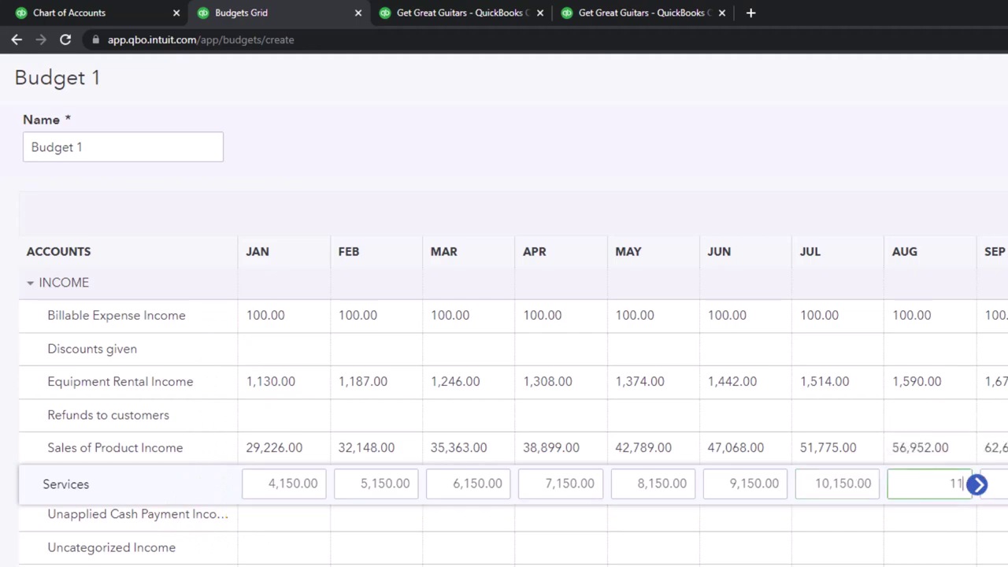
Step: Enter the remaining Services amounts for August to December: 11,150, 12,150, 13,150, 14,150 and 15,150
{"action": "type", "text": "11,150"}
{"action": "key", "text": "Tab"}
{"action": "type", "text": "1"}
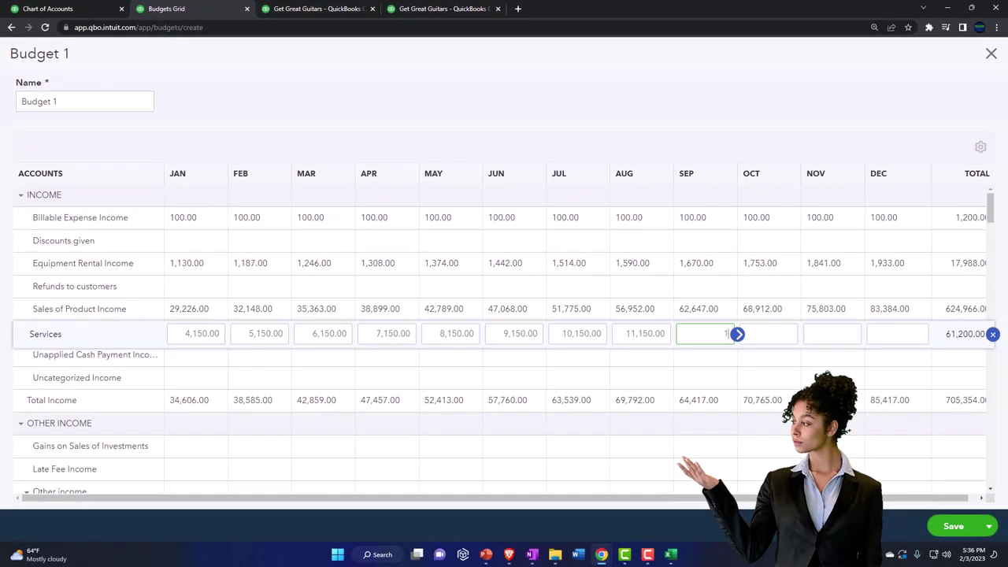
{"action": "key", "text": "Tab"}
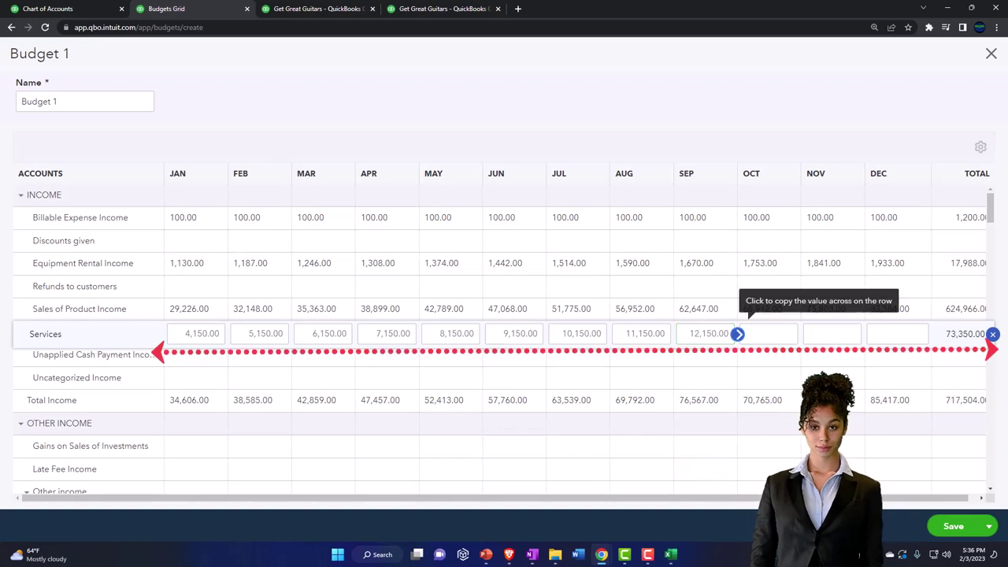
{"action": "type", "text": "13150"}
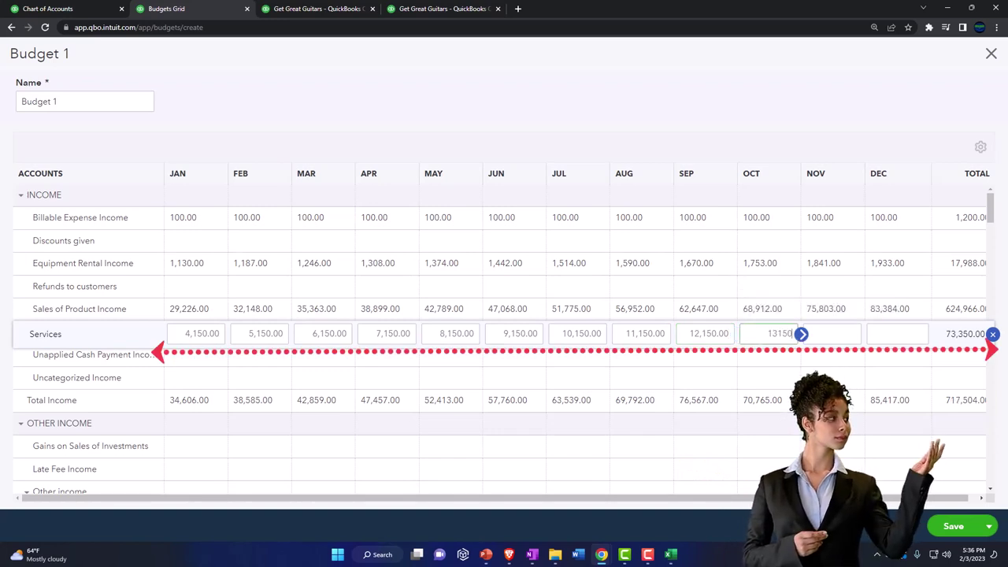
{"action": "key", "text": "Return"}
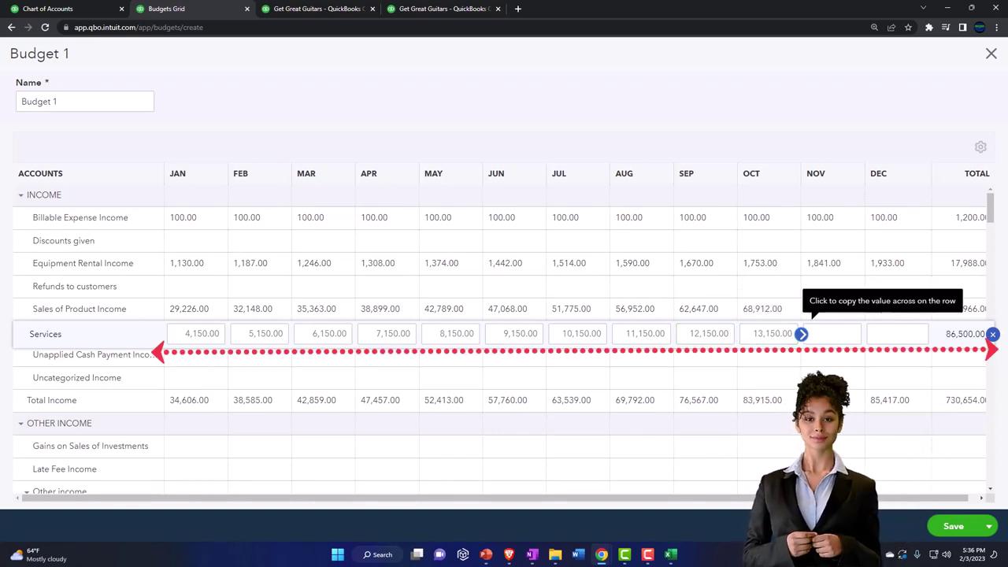
{"action": "left_click", "coordinate": [831, 334]}
{"action": "type", "text": "15,150.00"}
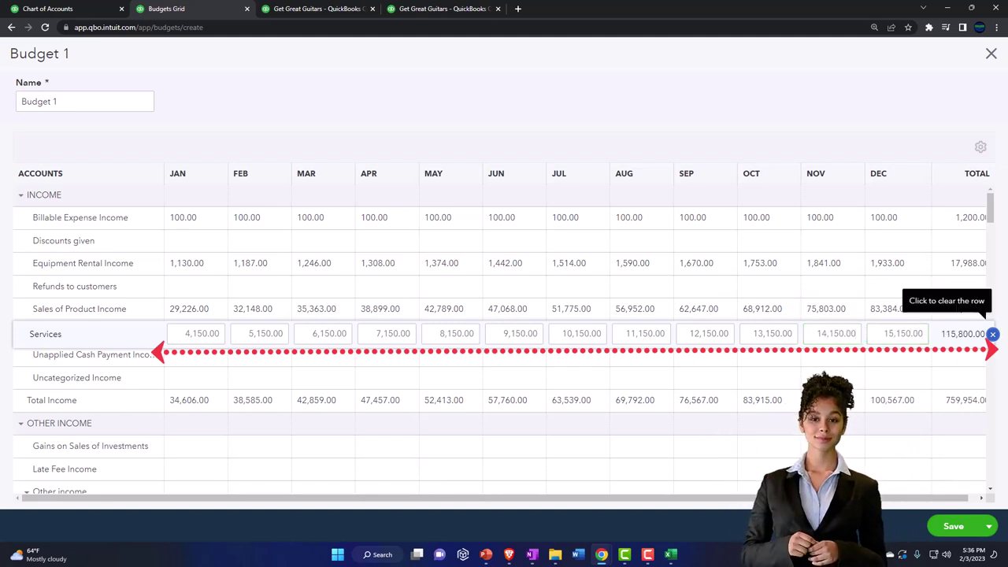
{"action": "left_click", "coordinate": [195, 357]}
Step: Switch to the Excel workbook, examine the Cost of goods sold row's monthly amounts, and go back to the budget
{"action": "key", "text": "alt+Tab"}
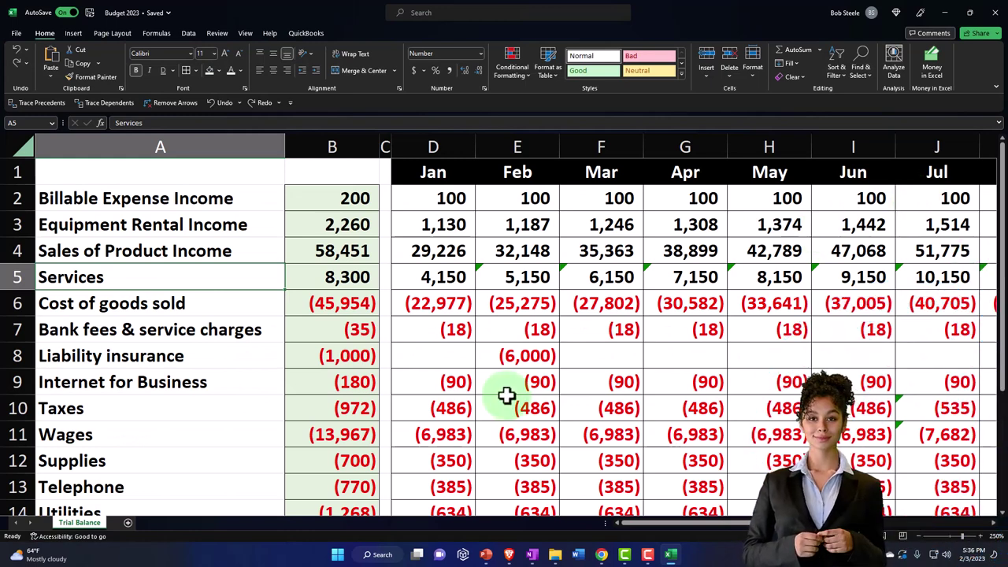
{"action": "left_click", "coordinate": [281, 304]}
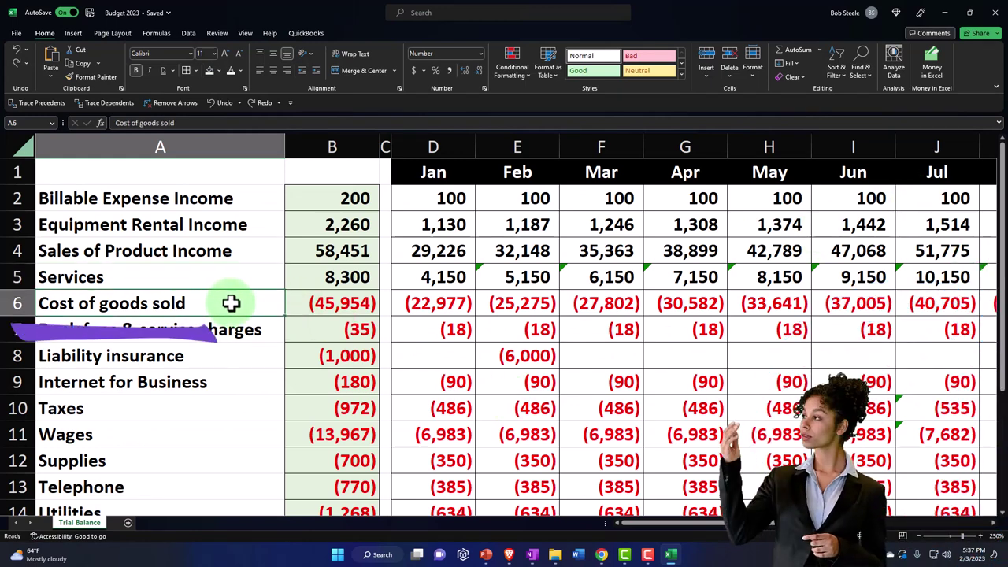
{"action": "key", "text": "Right"}
{"action": "key", "text": "Right"}
{"action": "key", "text": "Right"}
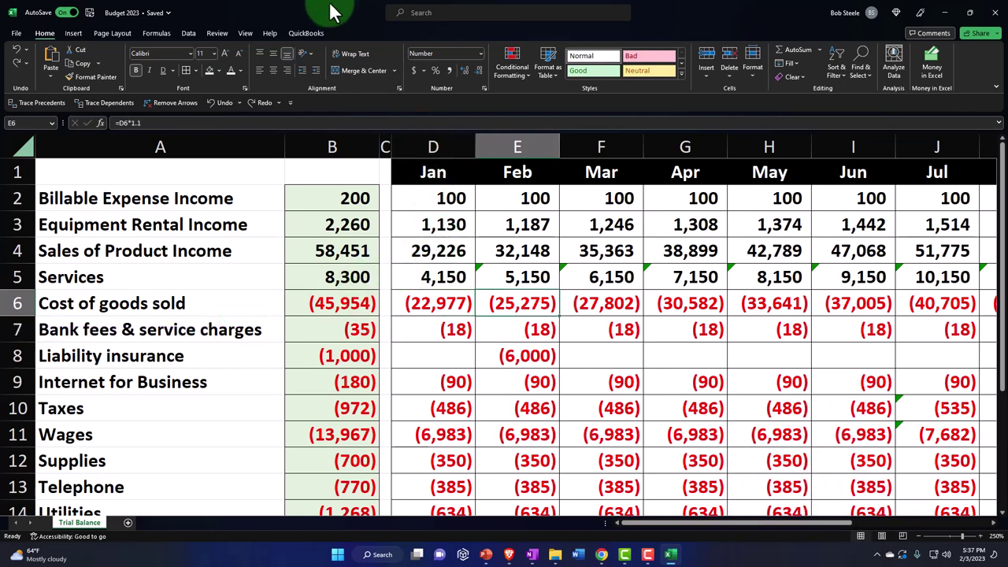
{"action": "key", "text": "super+Down"}
{"action": "key", "text": "super+Down"}
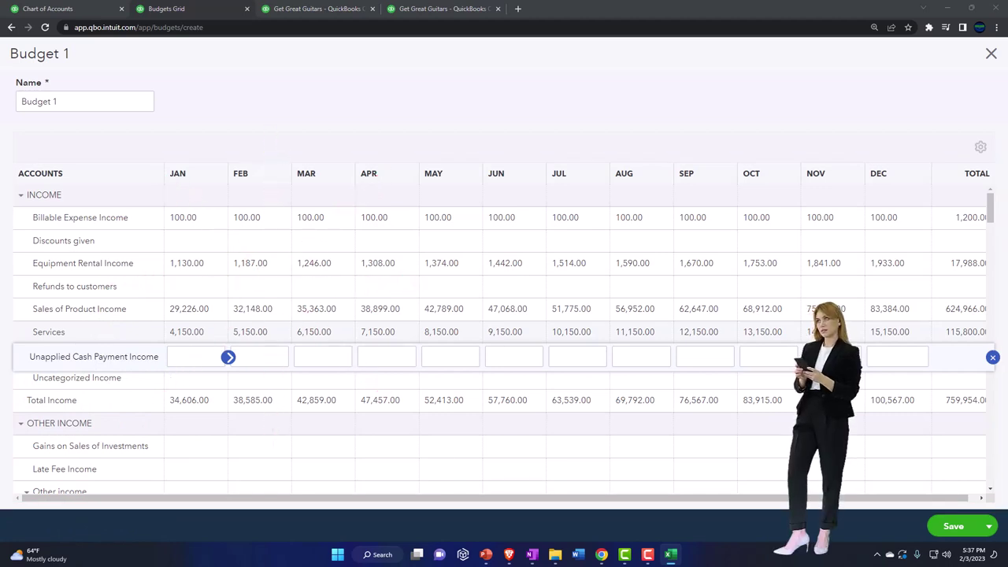
Step: Find the Cost of goods sold account in the QuickBooks budget and open its January amount for entry
{"action": "left_click", "coordinate": [196, 379]}
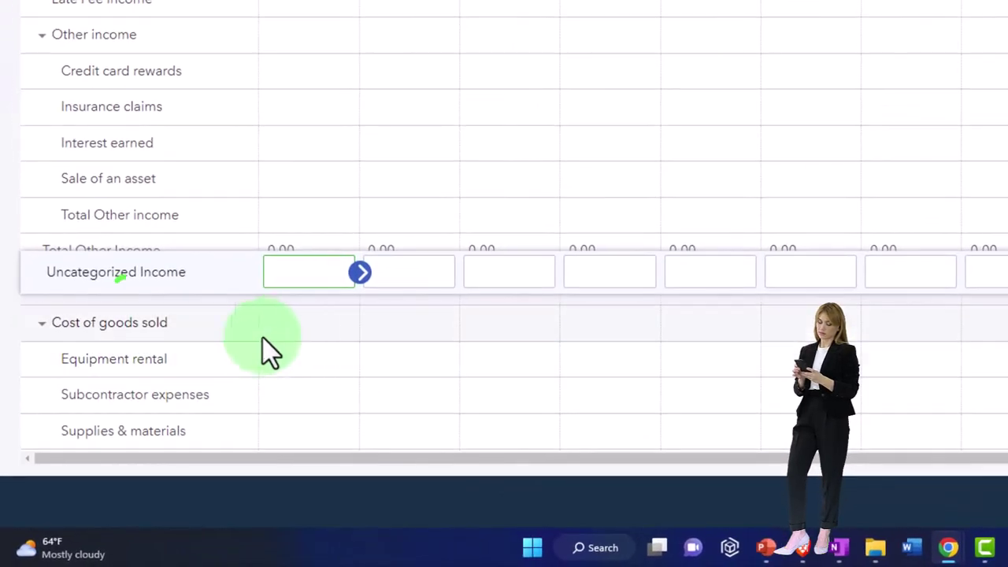
{"action": "left_click", "coordinate": [196, 415]}
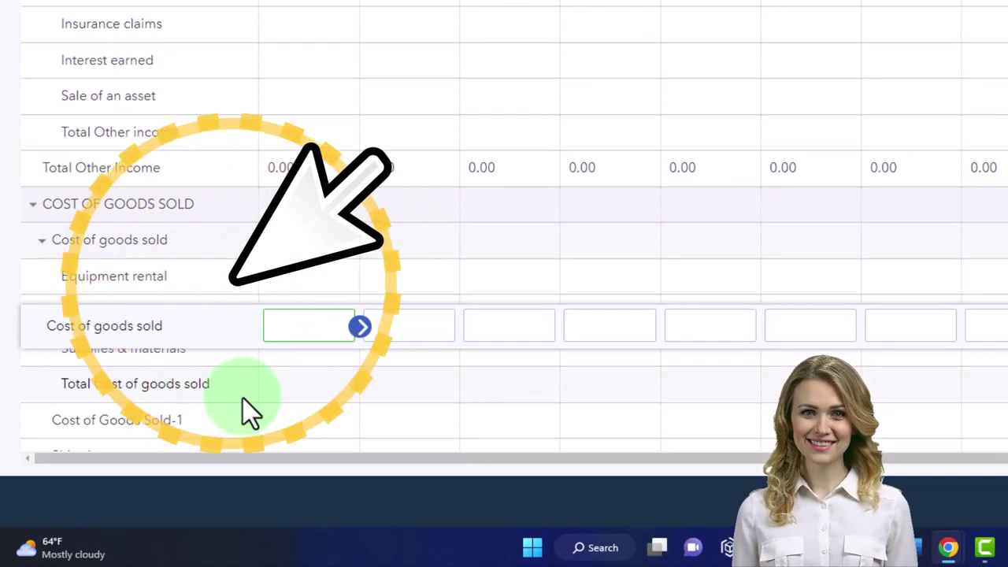
{"action": "left_click", "coordinate": [326, 326]}
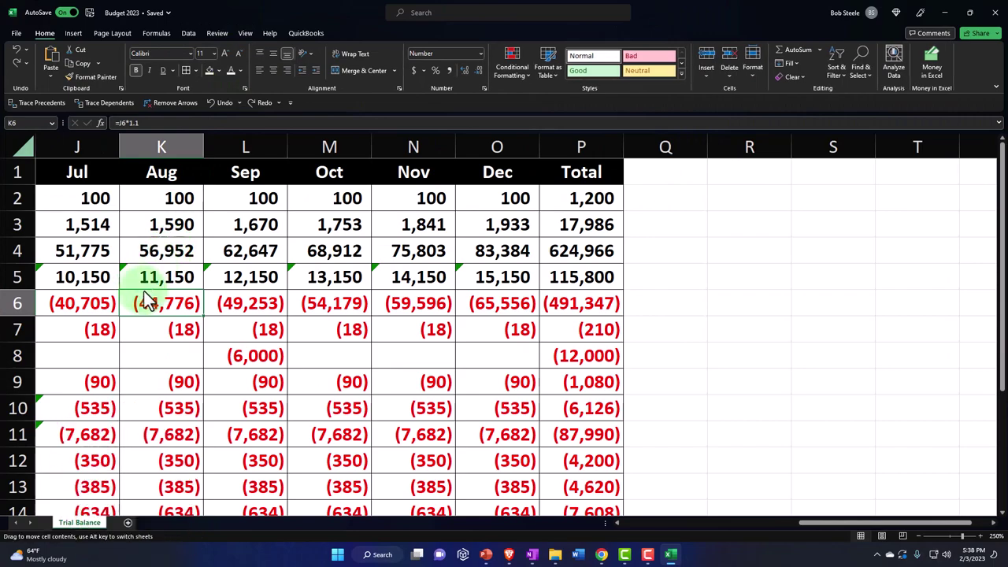
Step: Examine the Bank fees & service charges row in the Excel workbook, starting from its January amount, and return to the budget
{"action": "key", "text": "Home"}
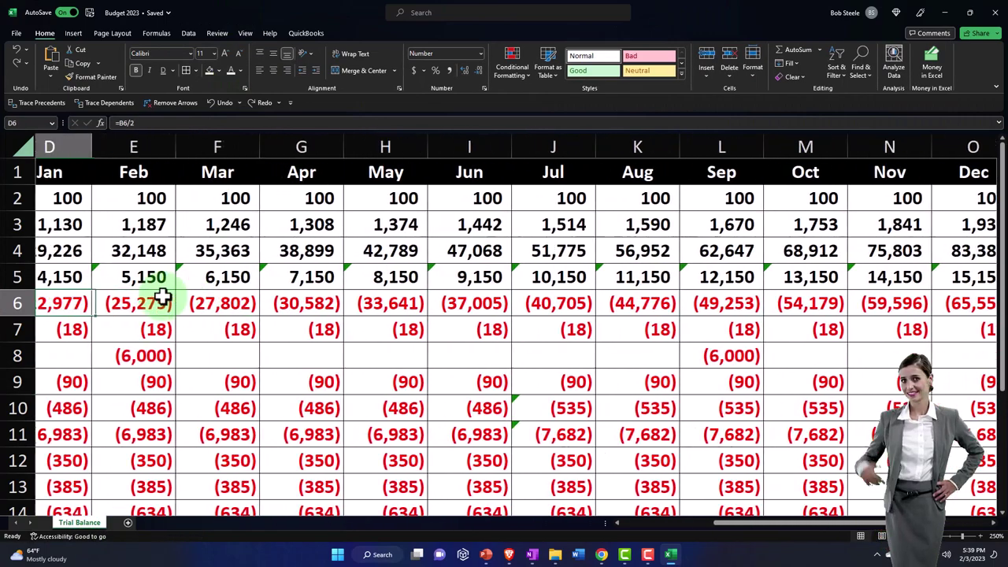
{"action": "key", "text": "Down"}
{"action": "key", "text": "Right"}
{"action": "key", "text": "Right"}
{"action": "key", "text": "Right"}
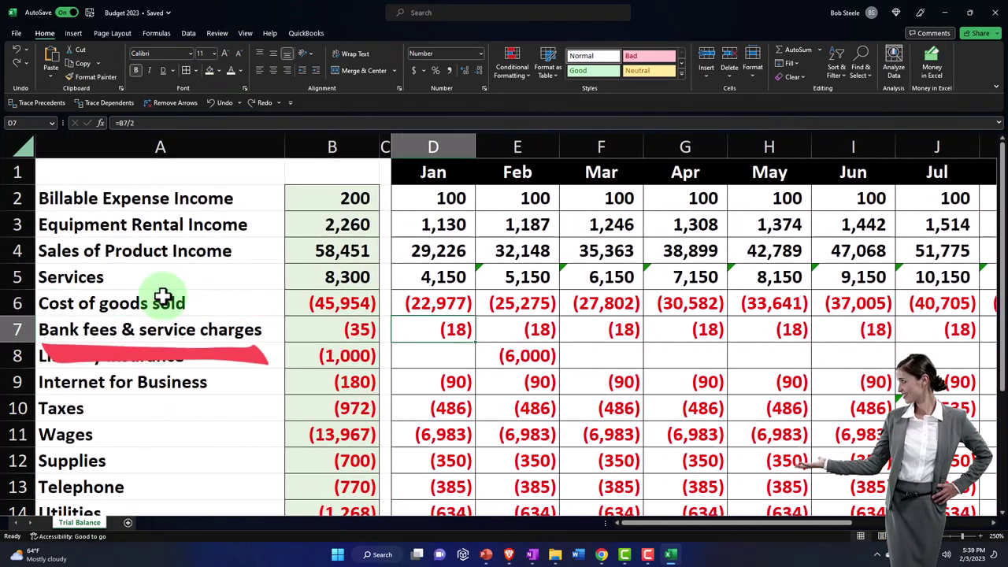
{"action": "left_click", "coordinate": [944, 14]}
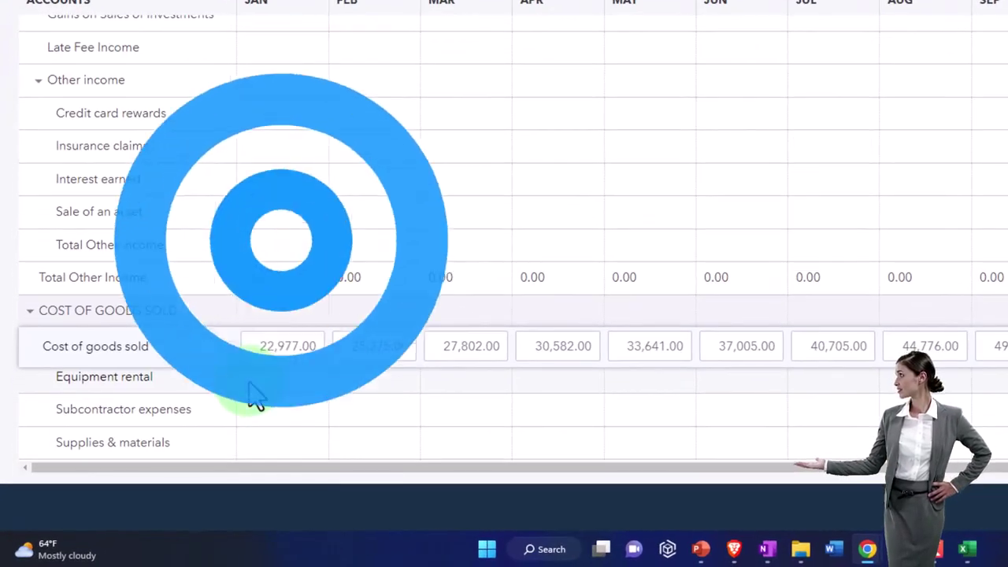
Step: Review the monthly Cost of goods sold amounts and totals in the budget, leaving the Listing fees row blank
{"action": "left_click", "coordinate": [283, 351]}
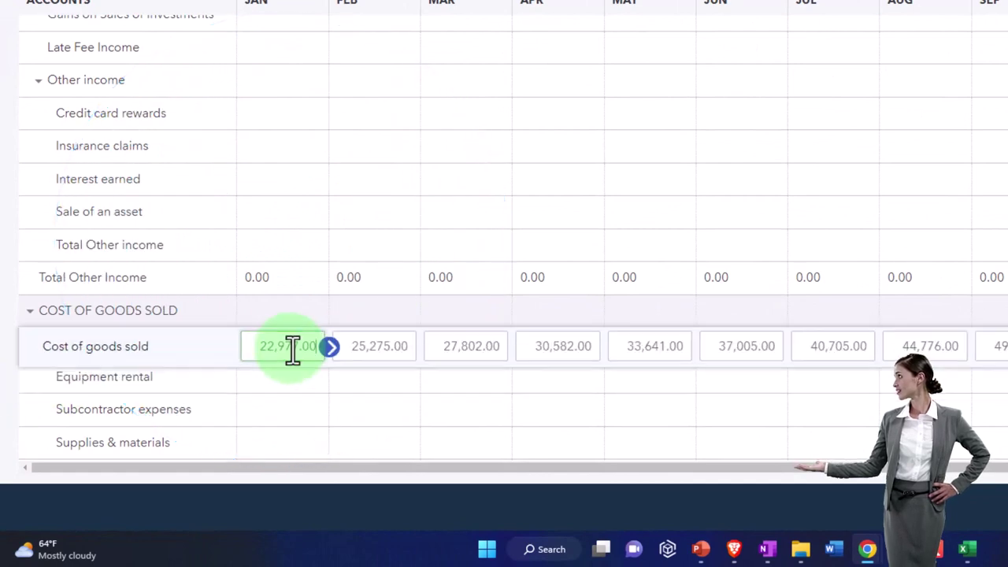
{"action": "scroll", "coordinate": [233, 386], "scroll_direction": "down", "scroll_amount": 1}
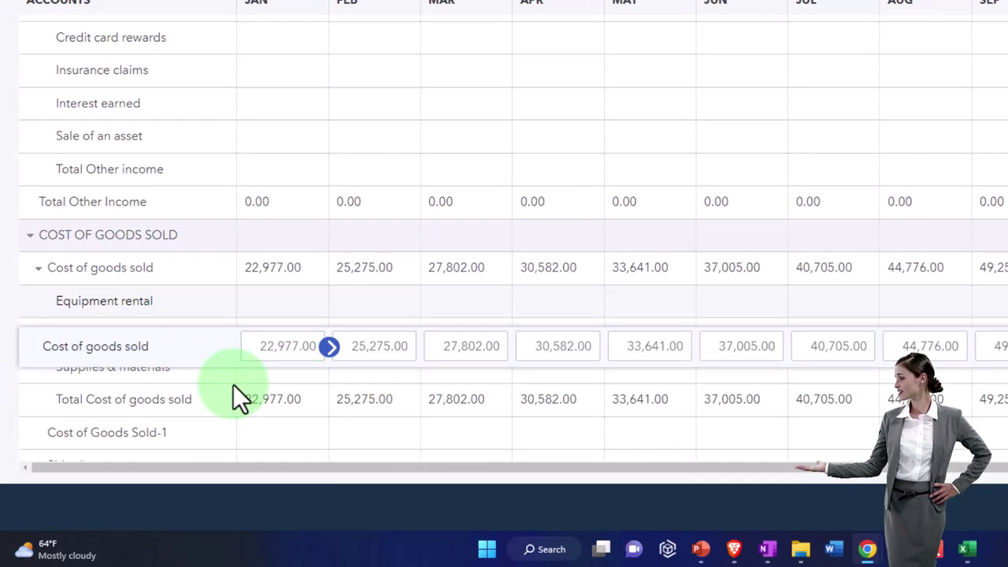
{"action": "scroll", "coordinate": [233, 384], "scroll_direction": "up", "scroll_amount": 1}
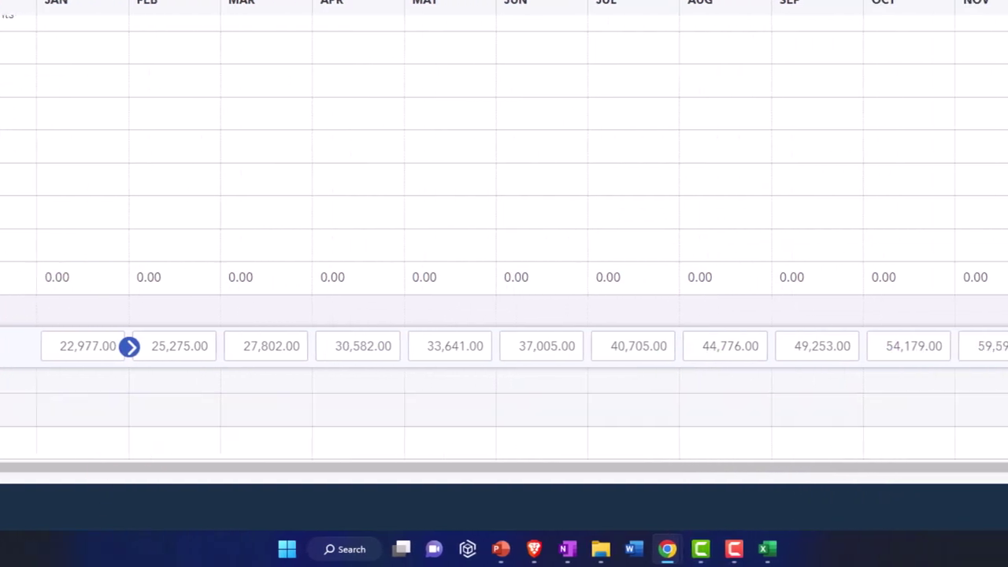
{"action": "scroll", "coordinate": [989, 409], "scroll_direction": "down", "scroll_amount": 1}
{"action": "scroll", "coordinate": [988, 409], "scroll_direction": "down", "scroll_amount": 2}
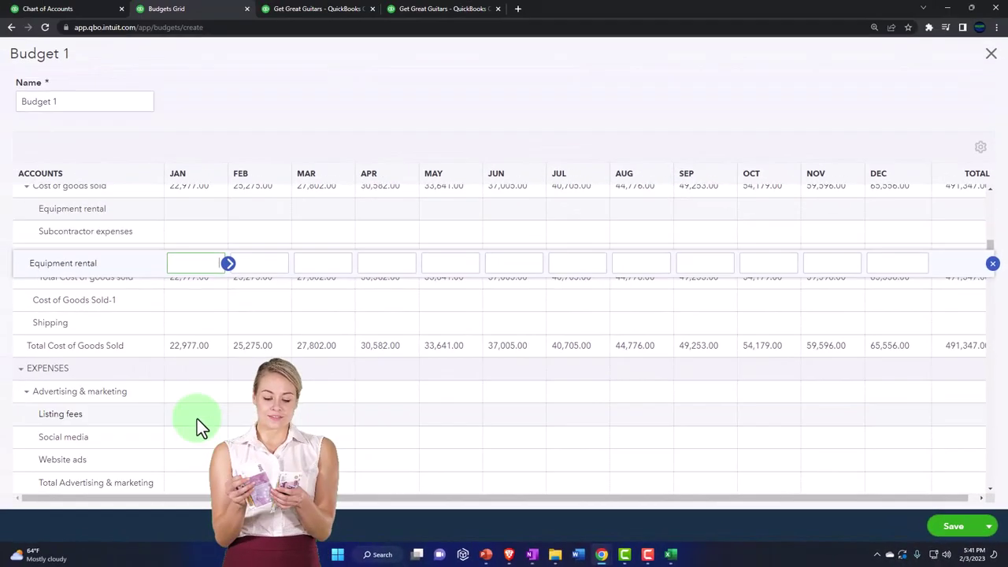
{"action": "left_click", "coordinate": [199, 417]}
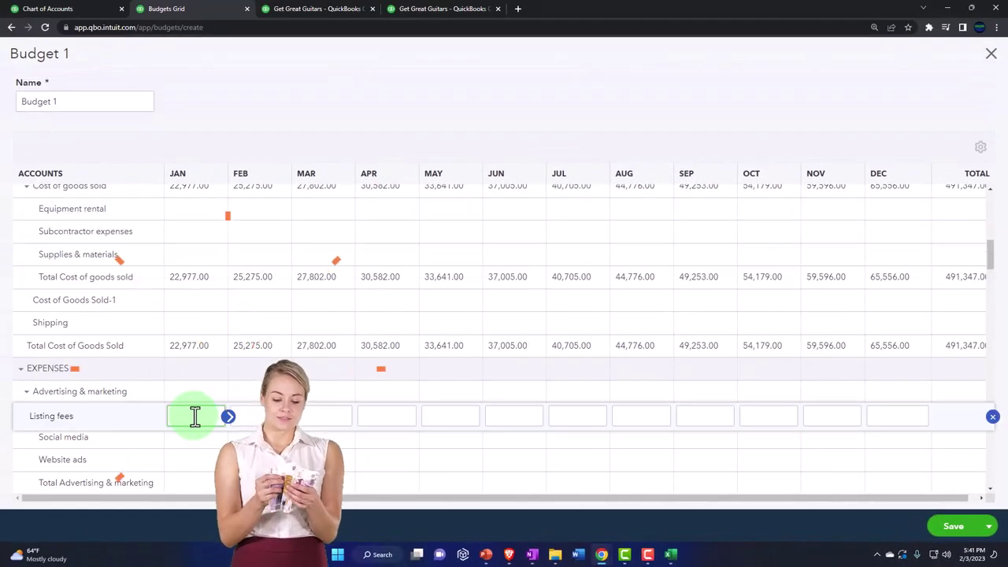
{"action": "left_click", "coordinate": [993, 418]}
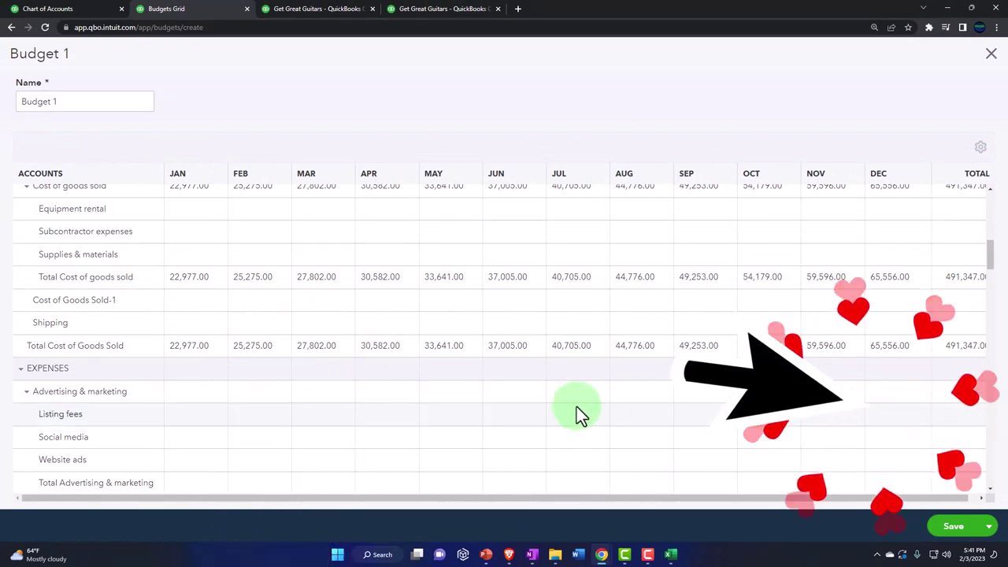
{"action": "scroll", "coordinate": [486, 402], "scroll_direction": "up", "scroll_amount": 1}
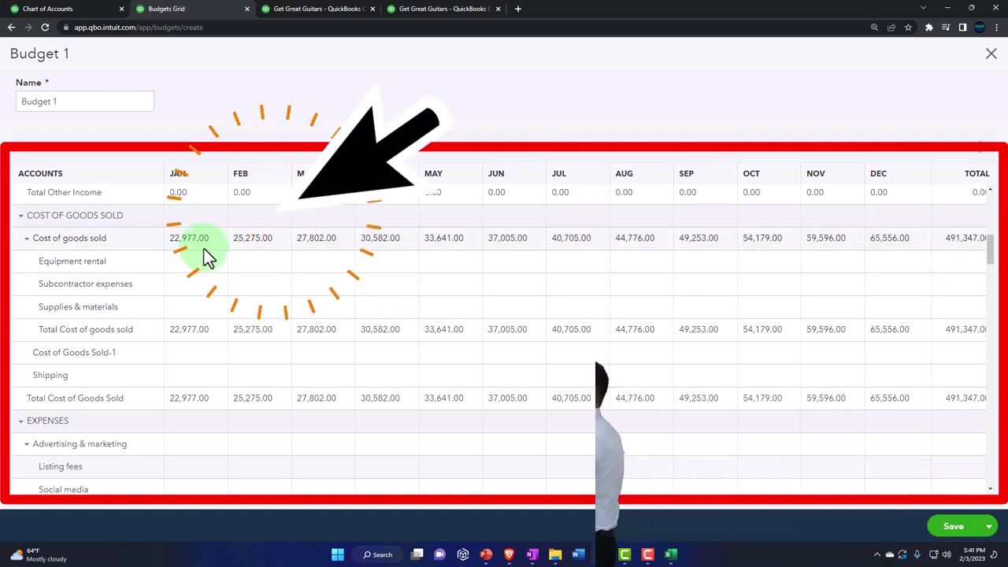
{"action": "scroll", "coordinate": [212, 298], "scroll_direction": "down", "scroll_amount": 2}
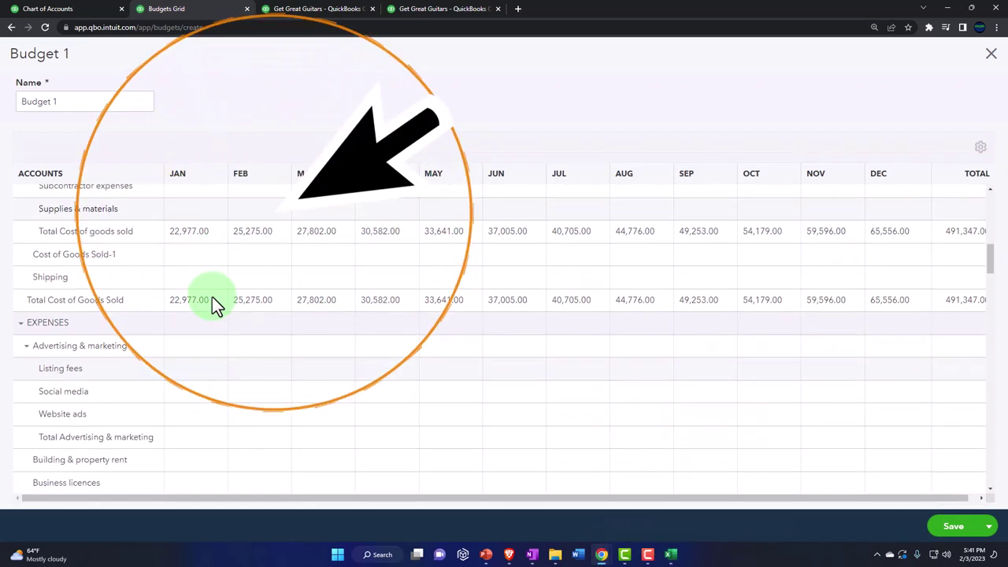
Step: Look through the budget's expense accounts and check the Bank fees & service charges account name in the Excel workbook
{"action": "scroll", "coordinate": [212, 297], "scroll_direction": "down", "scroll_amount": 4}
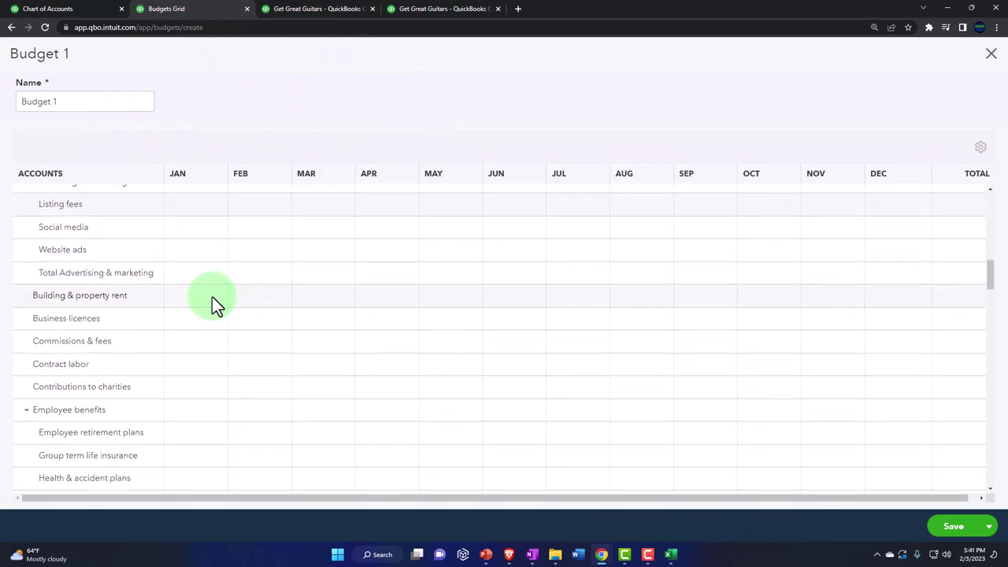
{"action": "scroll", "coordinate": [211, 296], "scroll_direction": "up", "scroll_amount": 1}
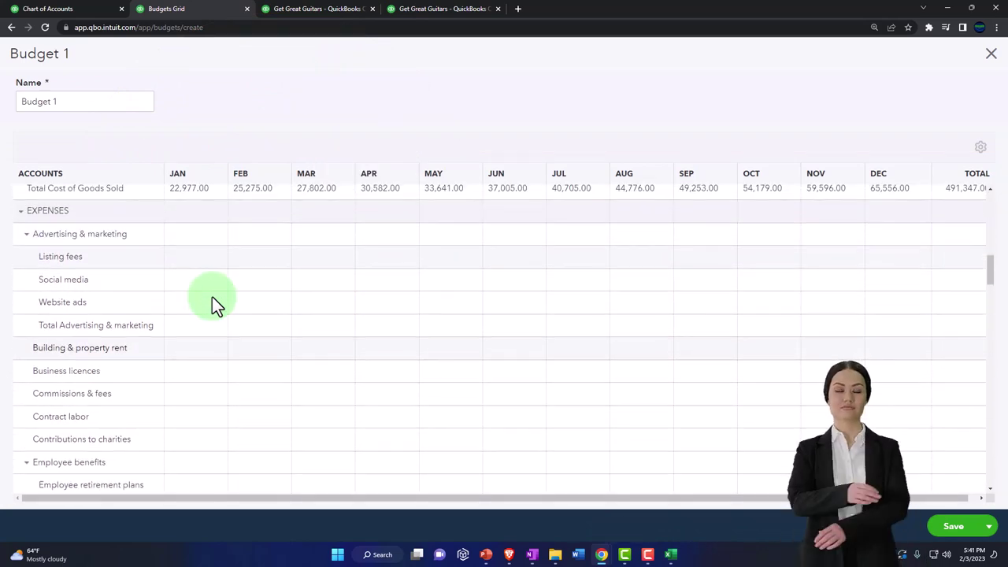
{"action": "scroll", "coordinate": [212, 296], "scroll_direction": "down", "scroll_amount": 4}
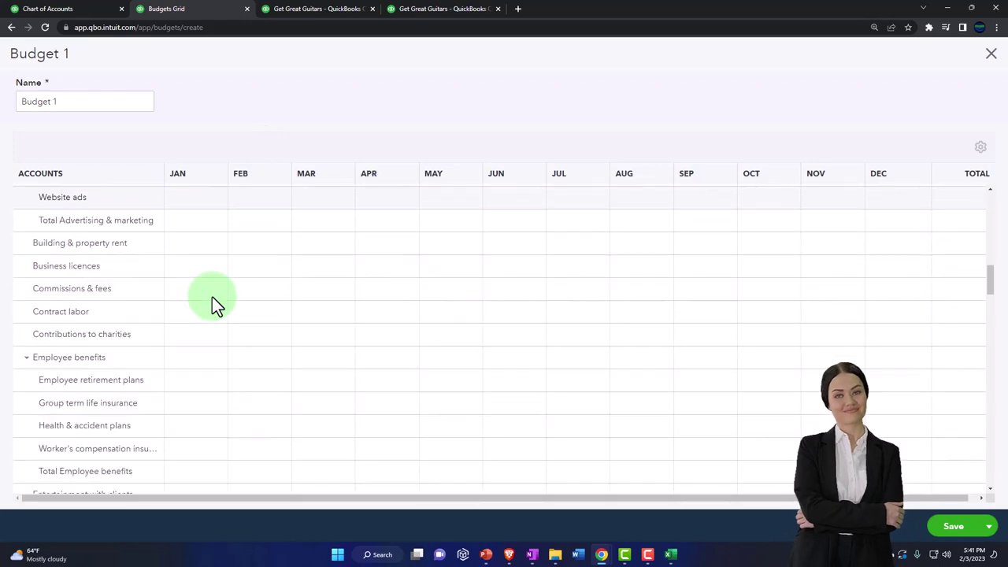
{"action": "left_click", "coordinate": [671, 555]}
{"action": "left_click", "coordinate": [324, 304]}
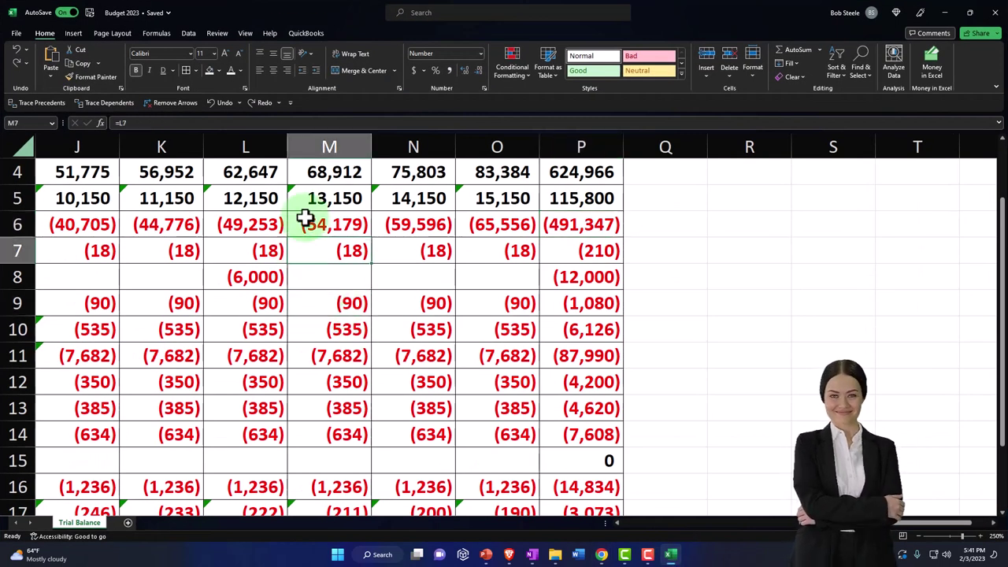
{"action": "key", "text": "Home"}
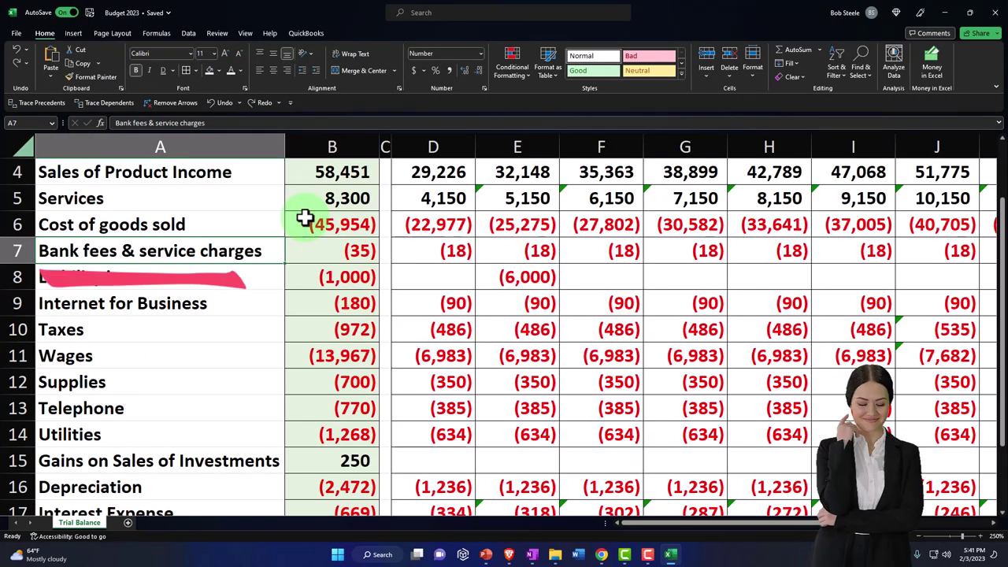
Step: Enter 18 as January's Bank fees & service charges in the budget and copy it across all remaining months
{"action": "key", "text": "alt+Tab"}
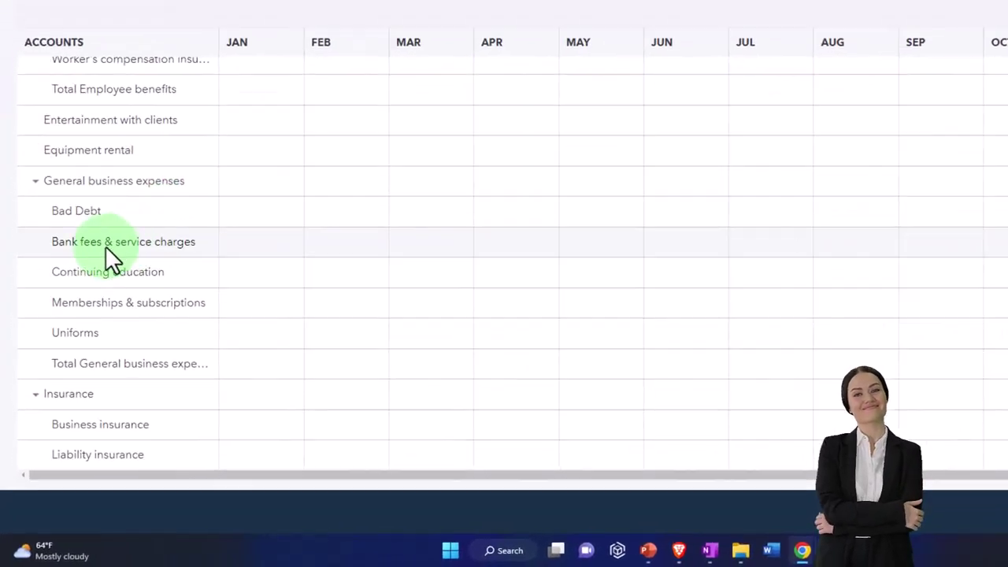
{"action": "left_click", "coordinate": [288, 177]}
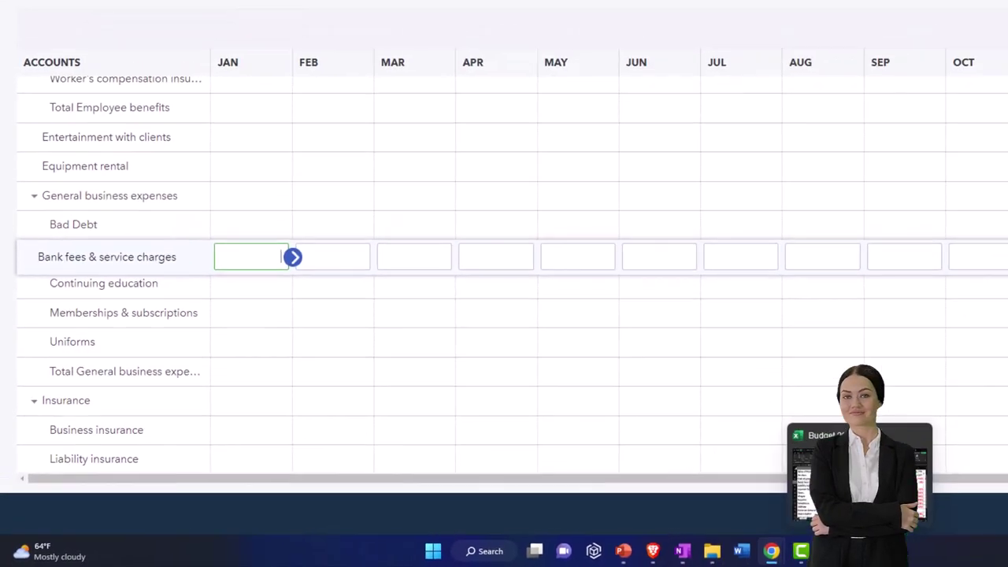
{"action": "left_click", "coordinate": [696, 558]}
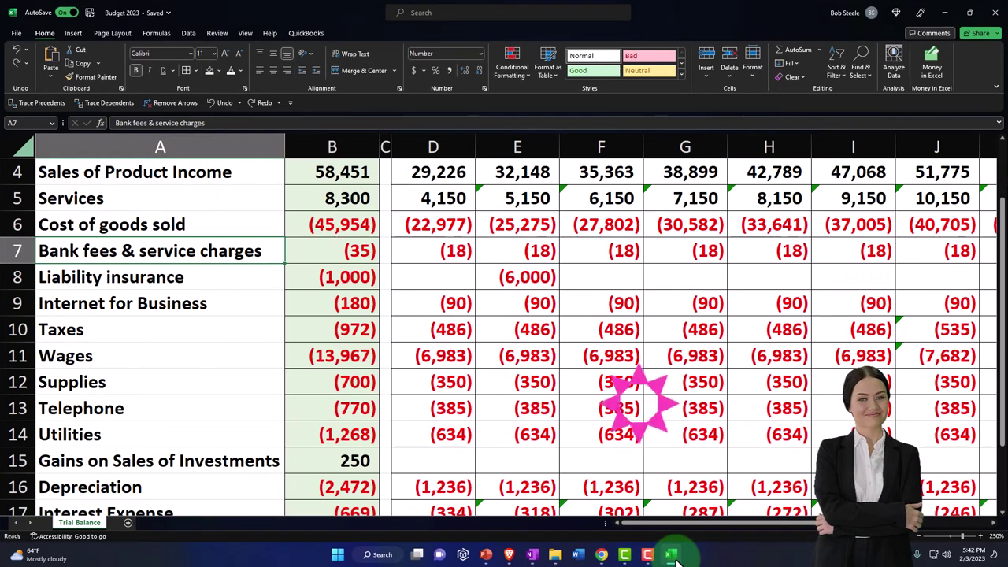
{"action": "left_click", "coordinate": [673, 556]}
{"action": "type", "text": "18"}
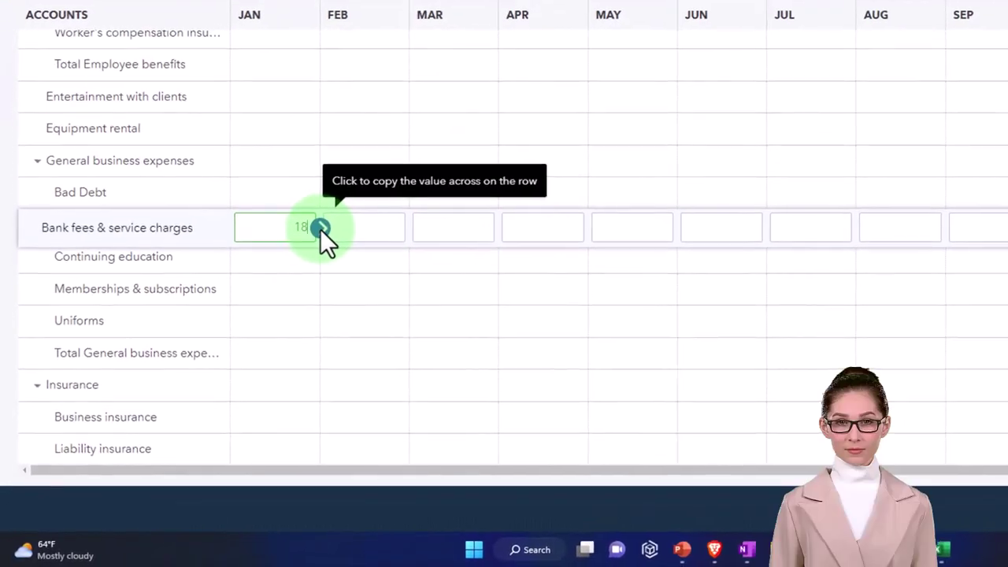
{"action": "left_click", "coordinate": [321, 227]}
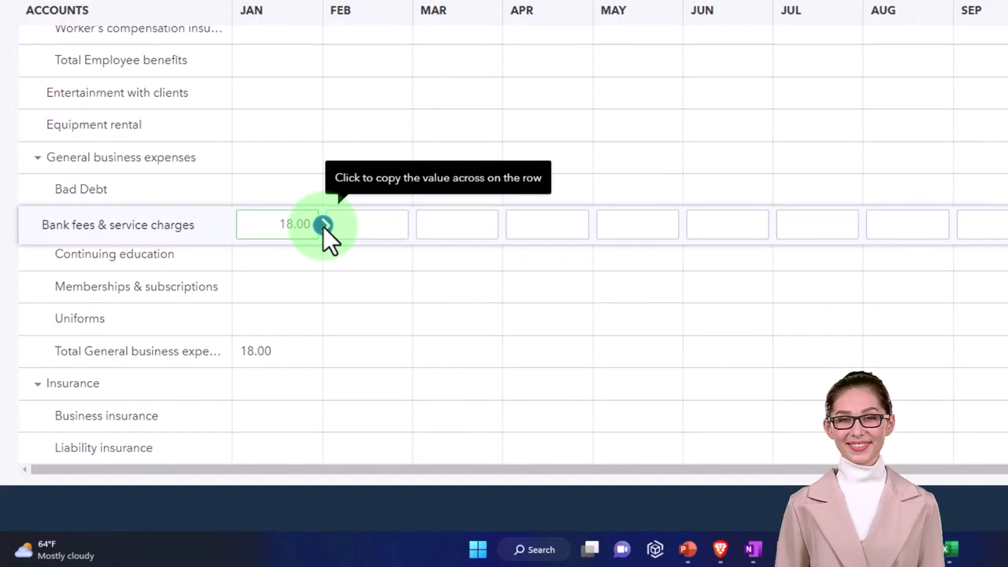
{"action": "left_click", "coordinate": [279, 261]}
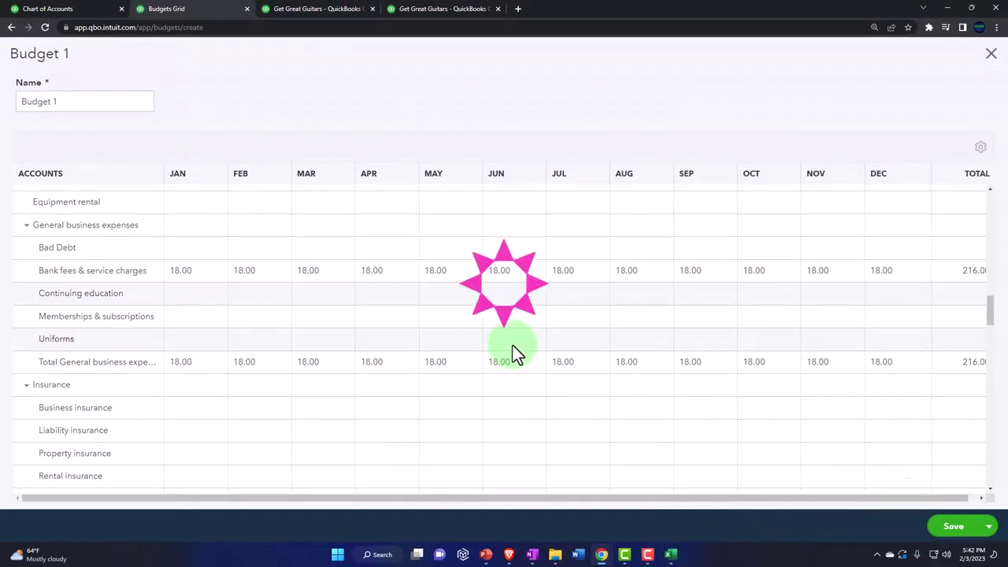
Step: Enlarge the budget page to 175% and examine the Liability insurance row in the Excel workbook
{"action": "key", "text": "ctrl+plus"}
{"action": "key", "text": "ctrl+plus"}
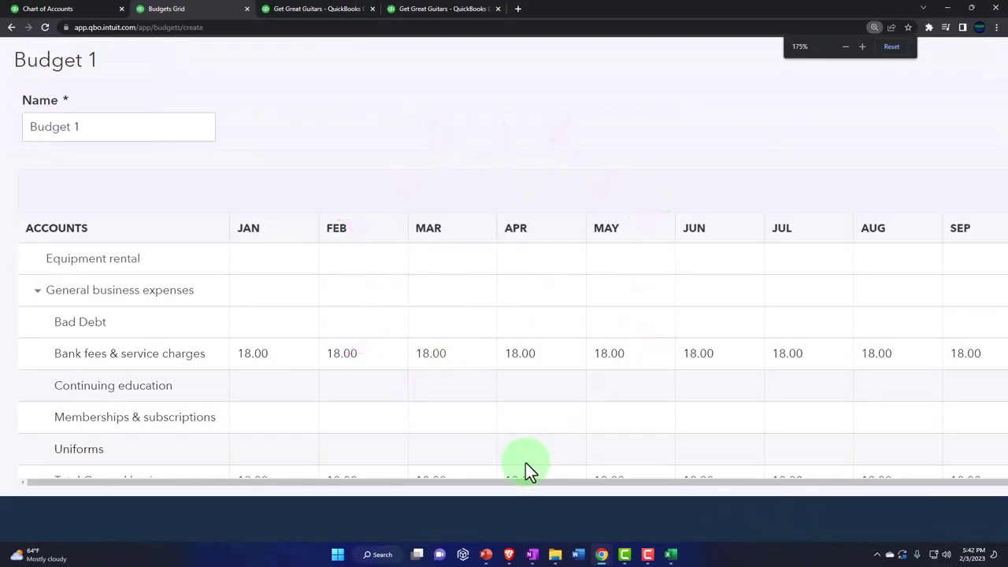
{"action": "left_click", "coordinate": [670, 554]}
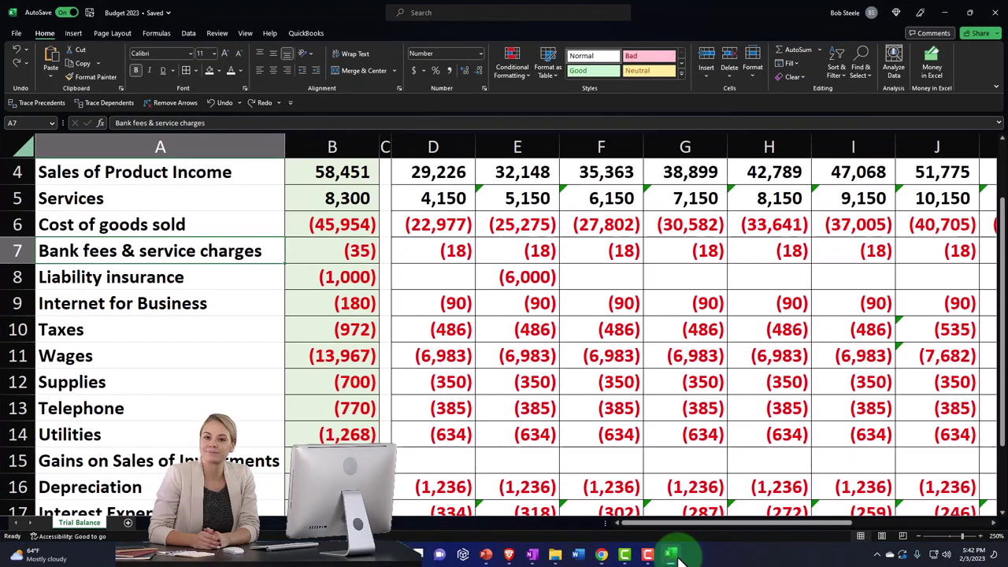
{"action": "left_click", "coordinate": [445, 272]}
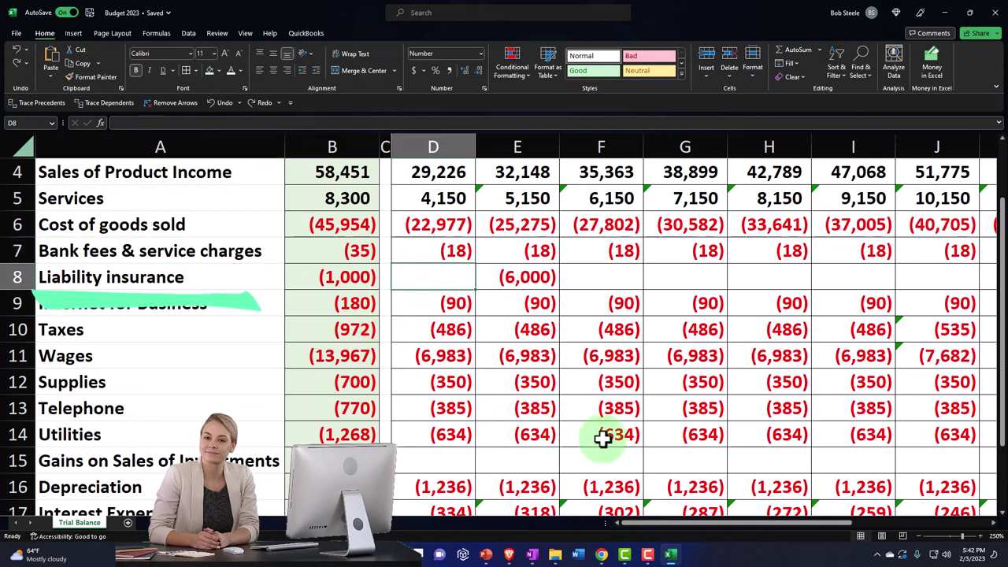
Step: Enter 6,000 as the Liability insurance amount for February and September in the budget, following the Excel workbook
{"action": "left_click", "coordinate": [670, 554]}
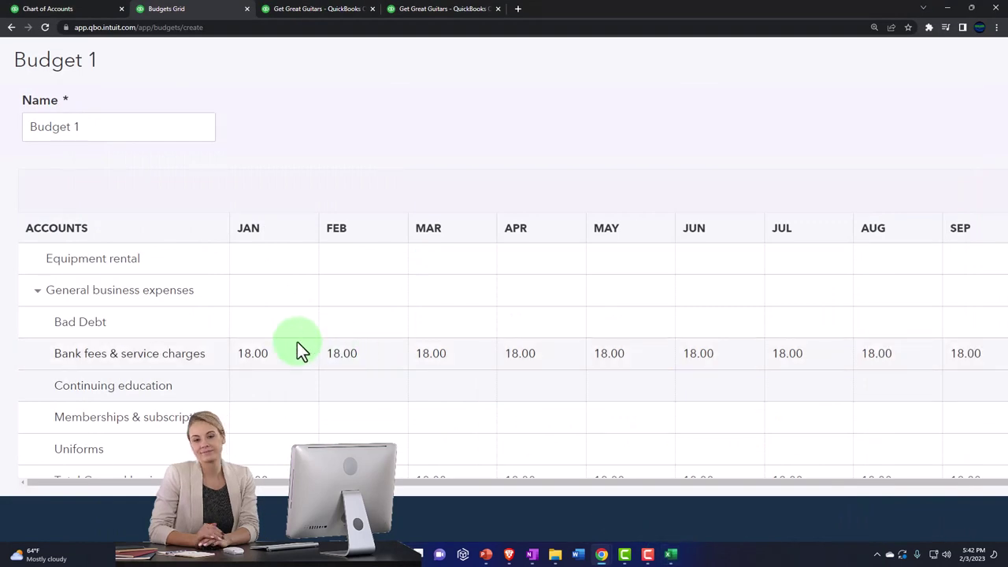
{"action": "scroll", "coordinate": [297, 342], "scroll_direction": "down", "scroll_amount": 1}
{"action": "scroll", "coordinate": [308, 334], "scroll_direction": "down", "scroll_amount": 2}
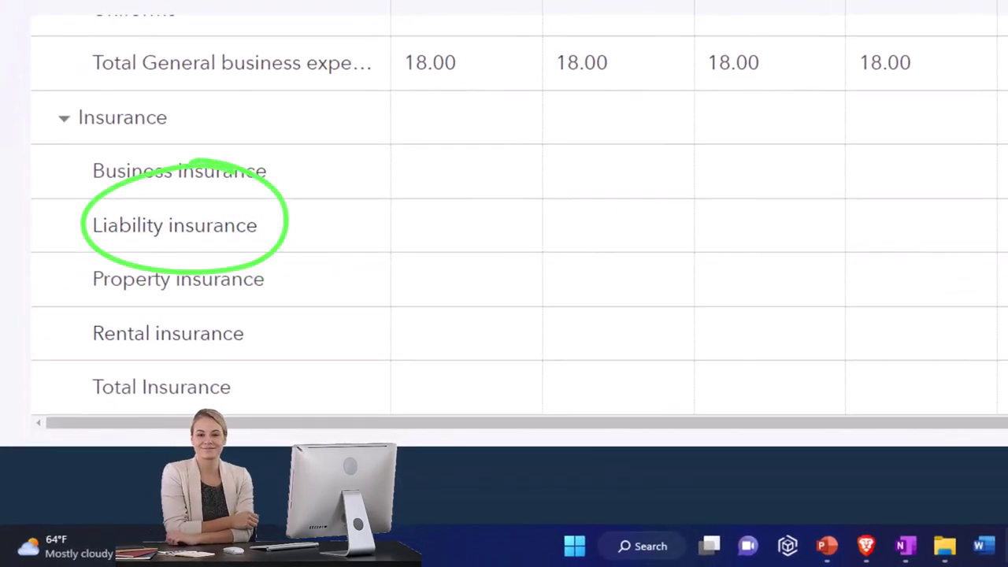
{"action": "left_click", "coordinate": [670, 554]}
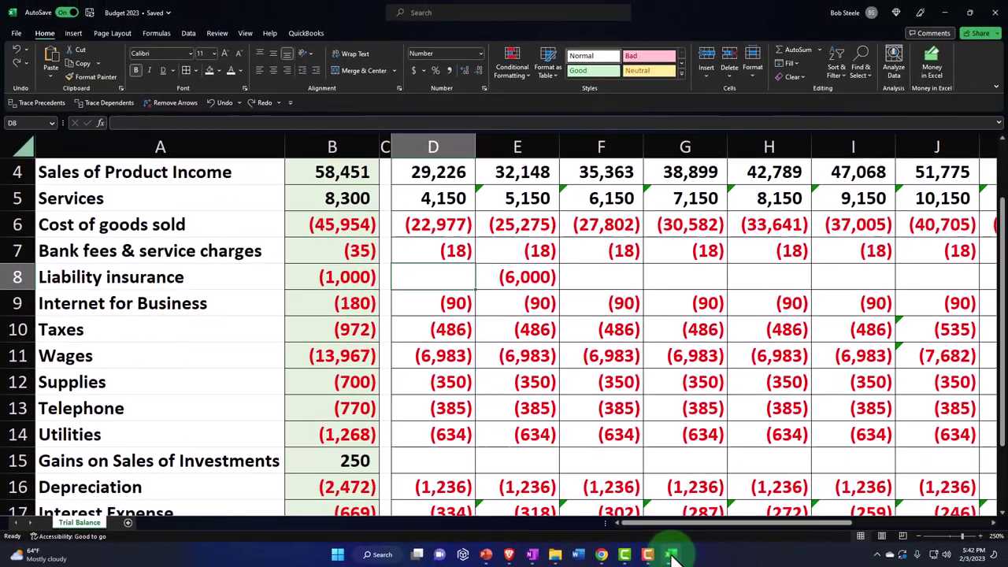
{"action": "scroll", "coordinate": [523, 327], "scroll_direction": "up", "scroll_amount": 1}
{"action": "scroll", "coordinate": [524, 326], "scroll_direction": "down", "scroll_amount": 1}
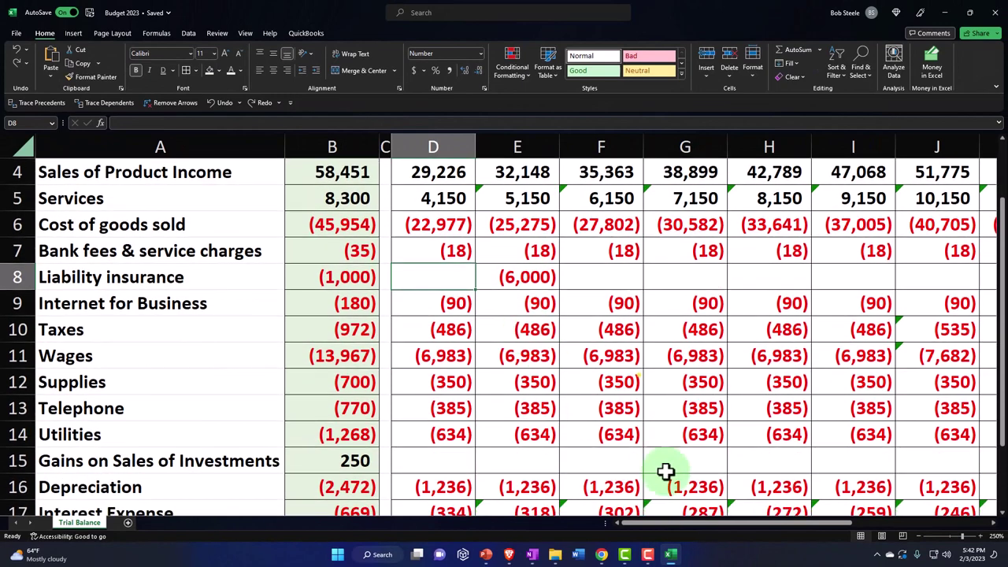
{"action": "left_click", "coordinate": [680, 555]}
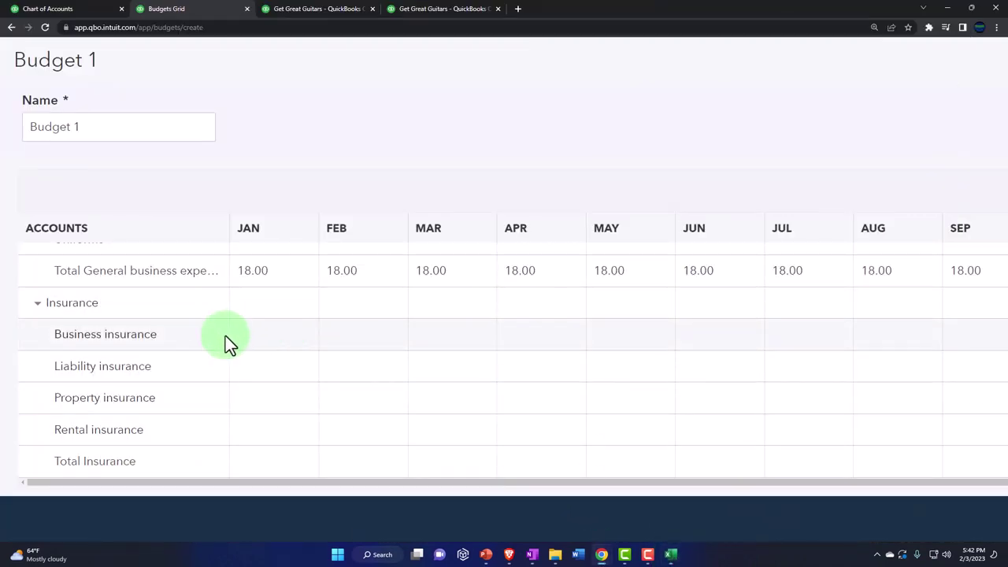
{"action": "left_click", "coordinate": [383, 364]}
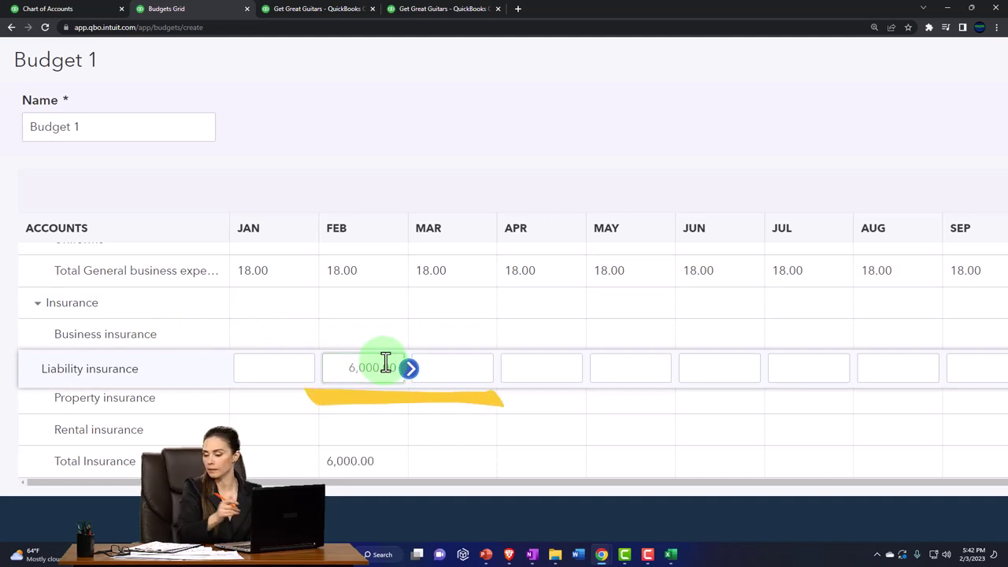
{"action": "key", "text": "Tab"}
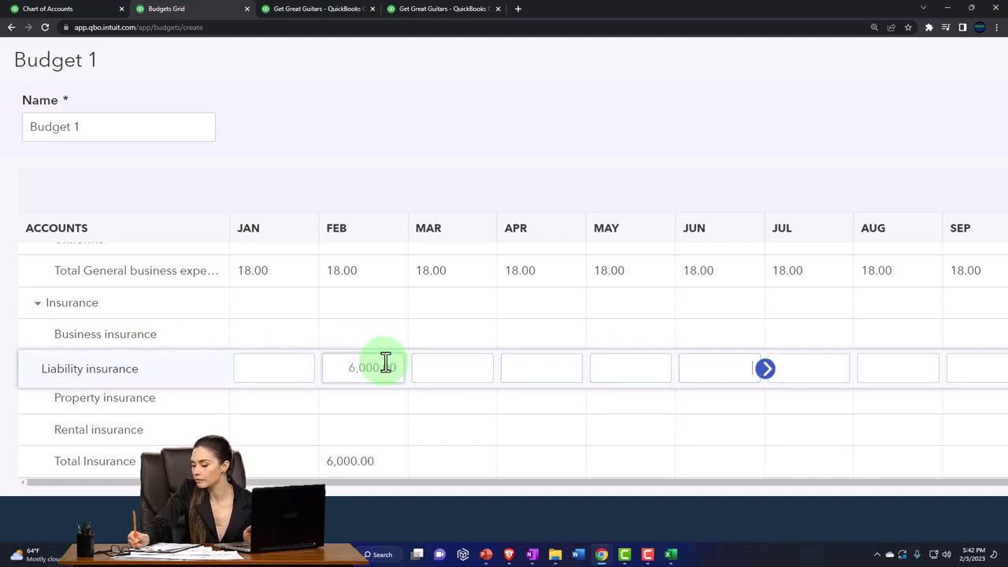
{"action": "key", "text": "Tab"}
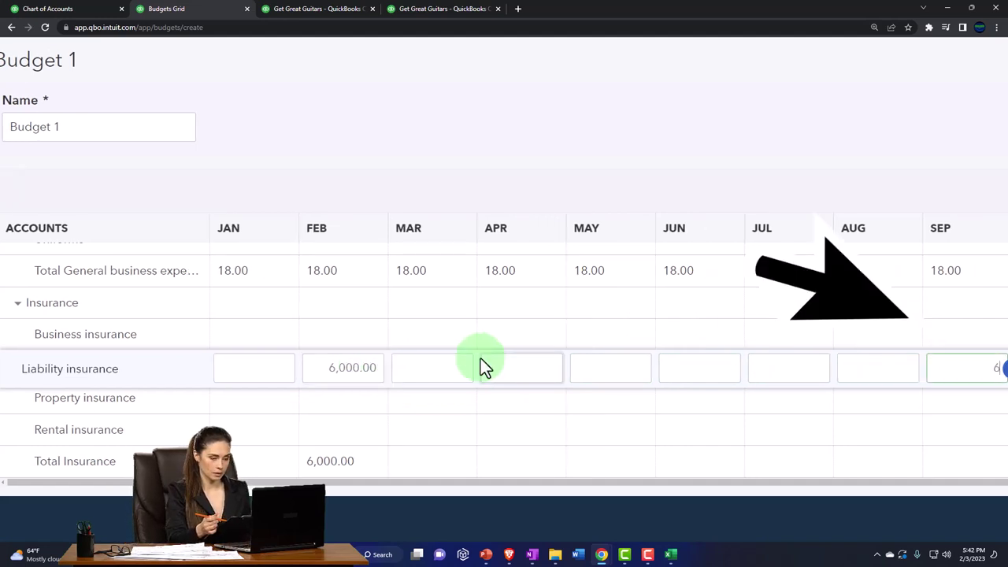
Step: Check in the Excel workbook which months carry a Liability insurance amount
{"action": "left_click", "coordinate": [670, 554]}
{"action": "left_click", "coordinate": [671, 293]}
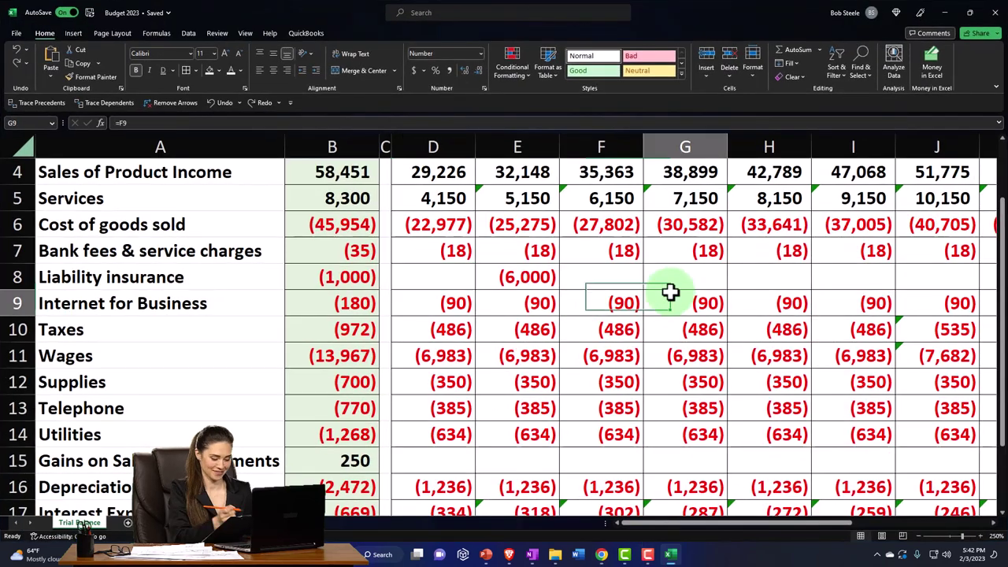
{"action": "key", "text": "Right"}
{"action": "key", "text": "Right"}
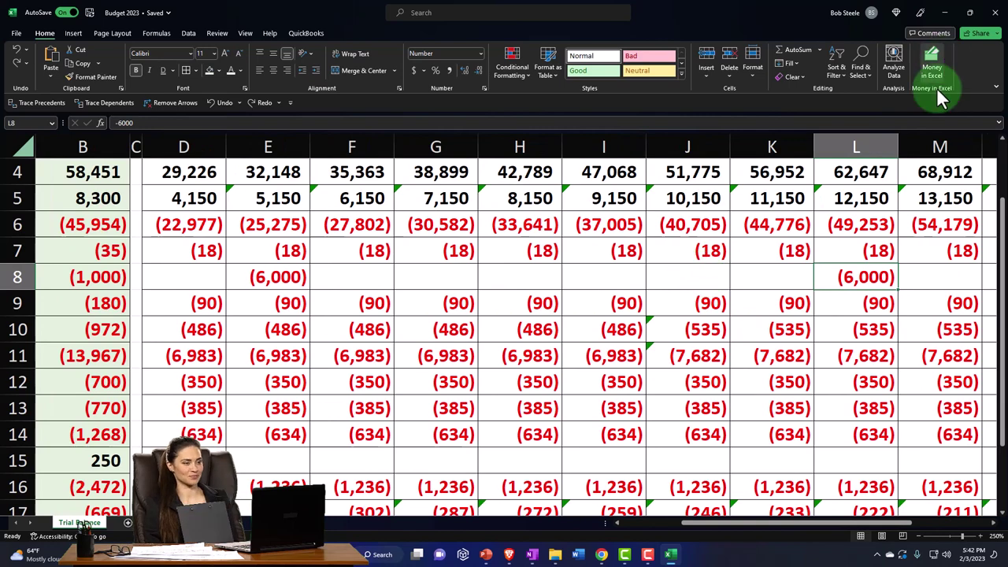
{"action": "scroll", "coordinate": [772, 317], "scroll_direction": "up", "scroll_amount": 2}
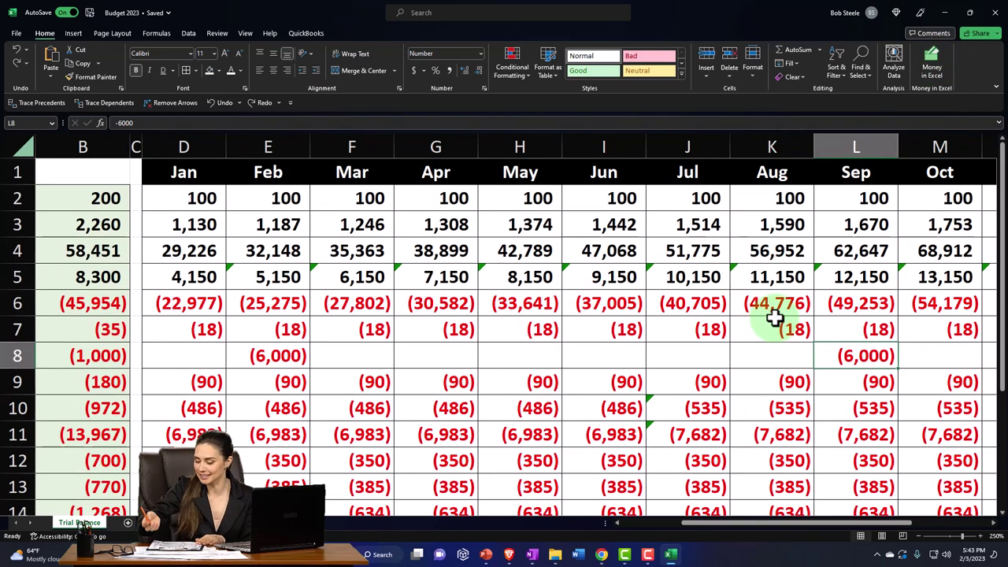
Step: Check the Internet for Business row in the Excel workbook and locate that account in the QuickBooks budget
{"action": "left_click", "coordinate": [245, 389]}
{"action": "key", "text": "Left"}
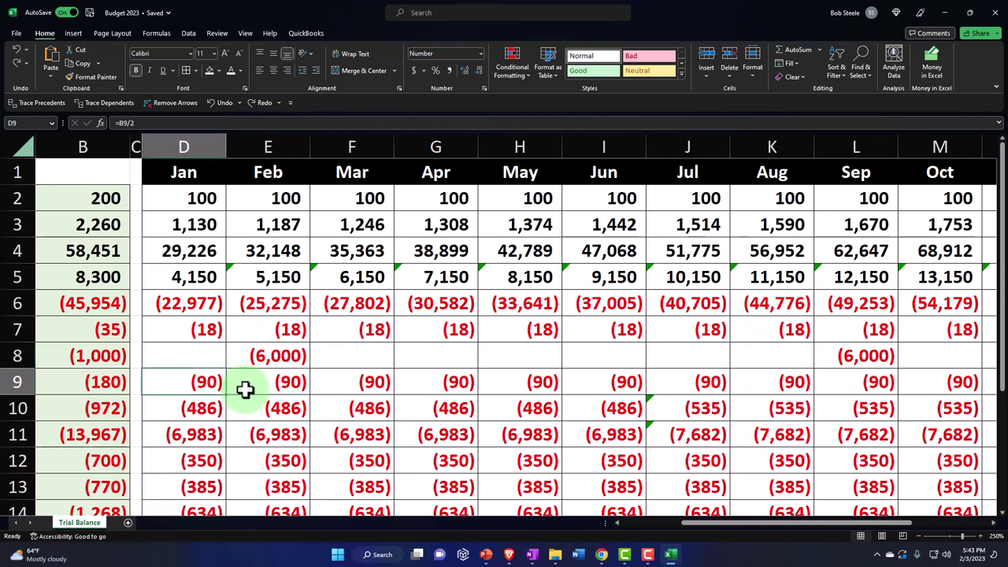
{"action": "key", "text": "Left"}
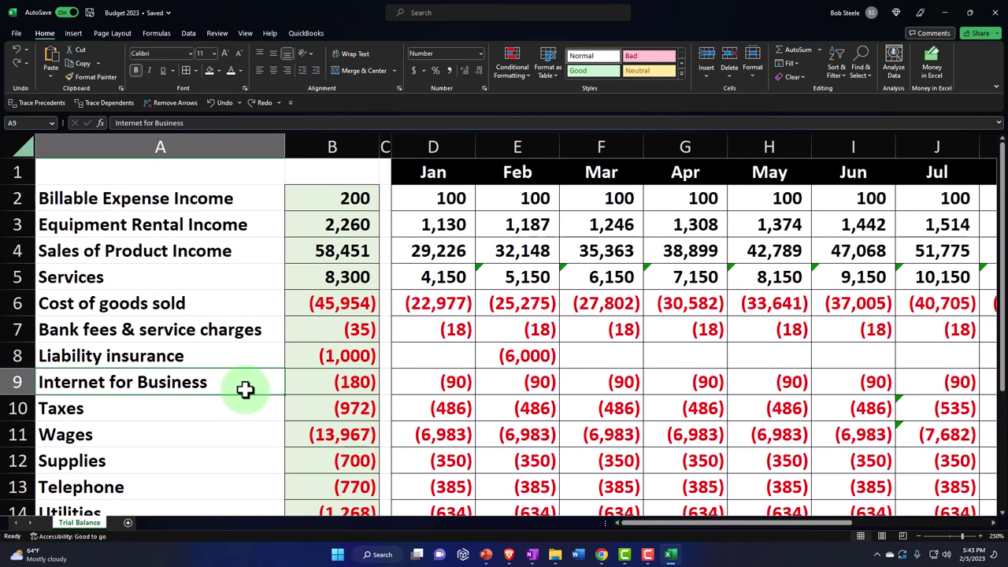
{"action": "left_click", "coordinate": [670, 554]}
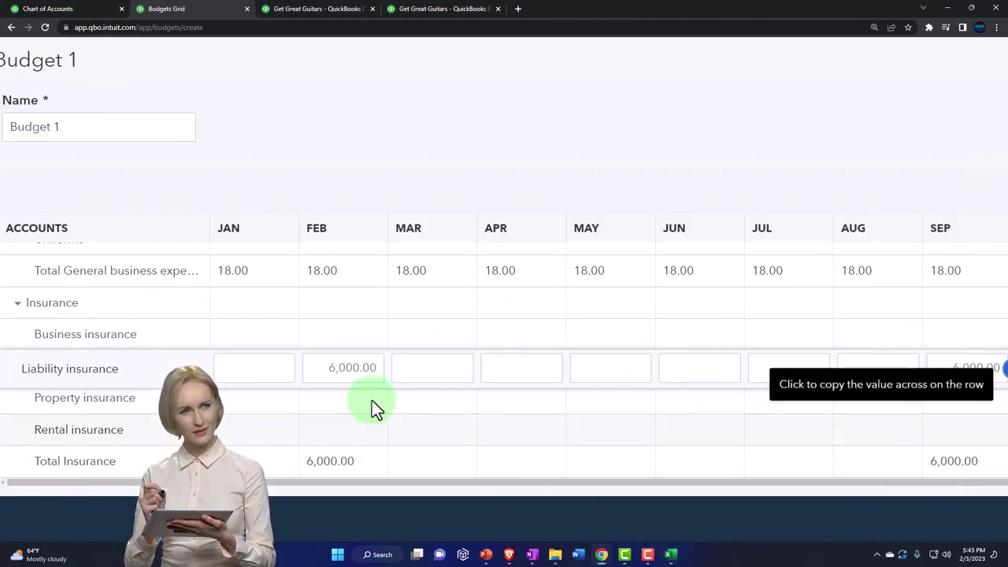
{"action": "left_click", "coordinate": [437, 408]}
{"action": "key", "text": "ctrl+minus"}
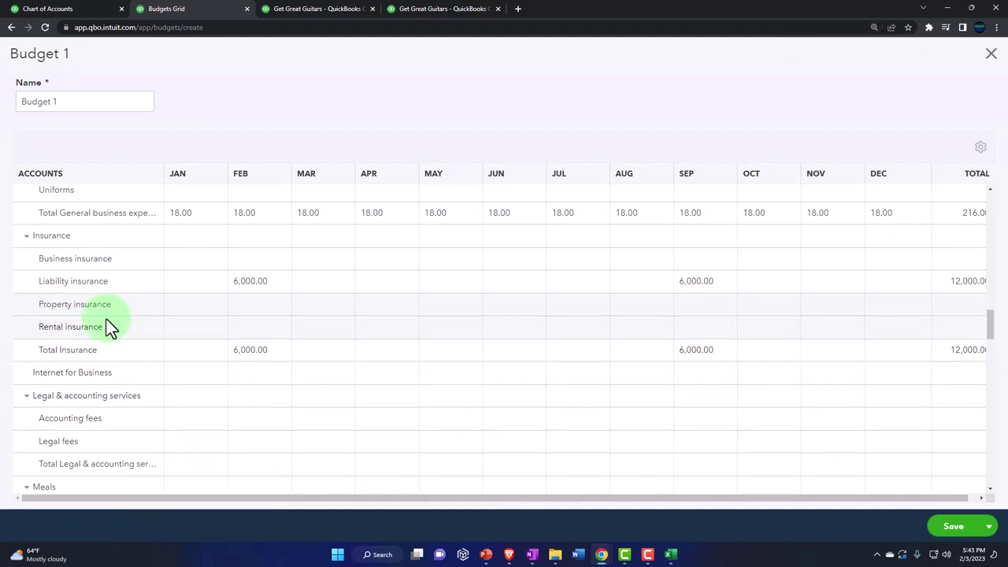
{"action": "scroll", "coordinate": [108, 323], "scroll_direction": "down", "scroll_amount": 1}
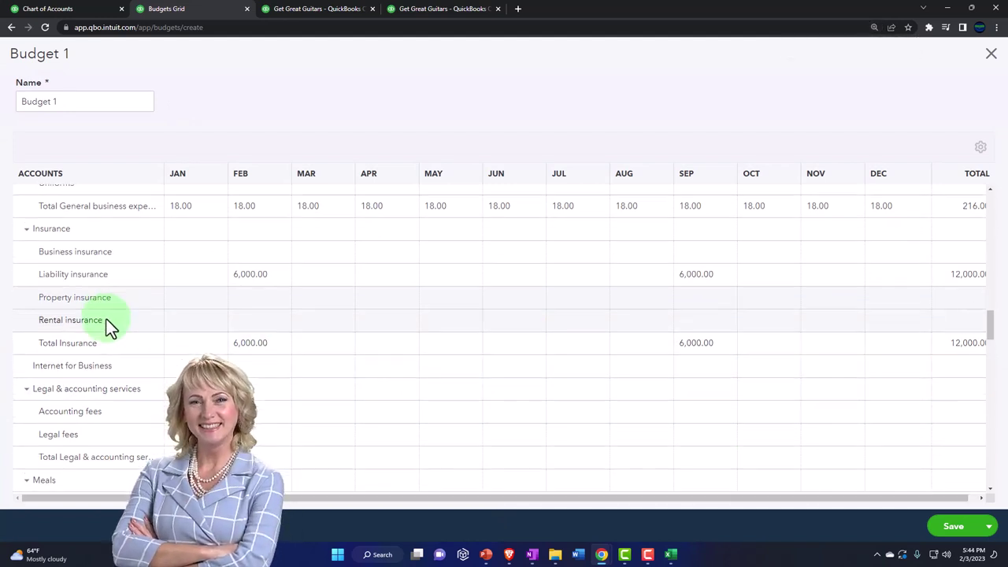
{"action": "scroll", "coordinate": [106, 319], "scroll_direction": "down", "scroll_amount": 4}
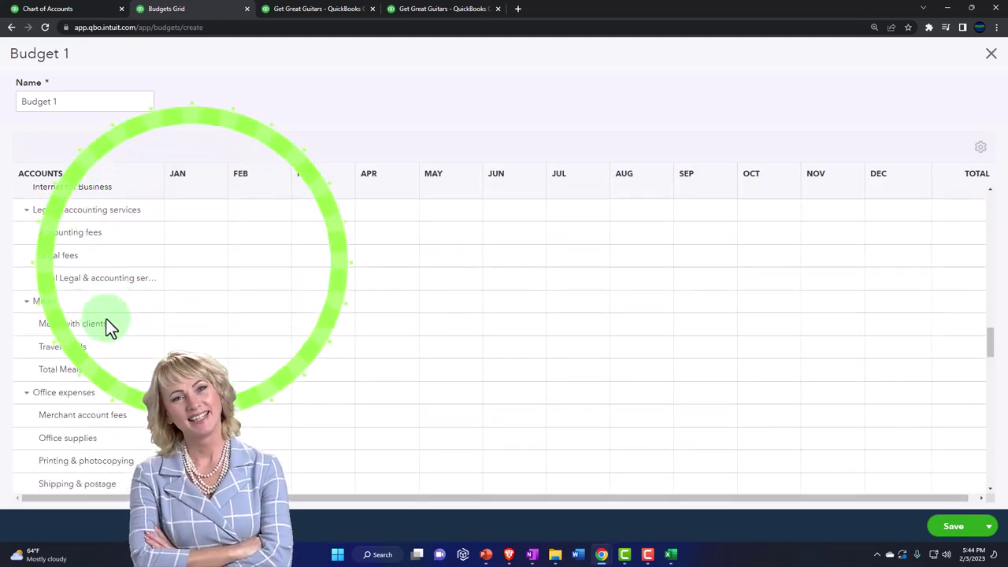
{"action": "scroll", "coordinate": [106, 319], "scroll_direction": "down", "scroll_amount": 1}
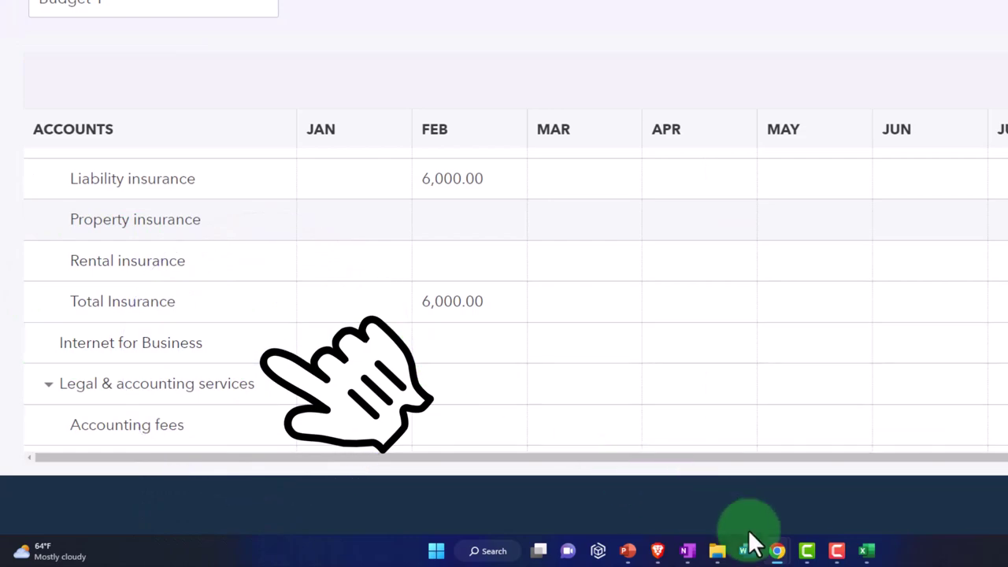
Step: Enter 90 as January's Internet for Business amount in the budget and copy it across all remaining months
{"action": "left_click", "coordinate": [867, 550]}
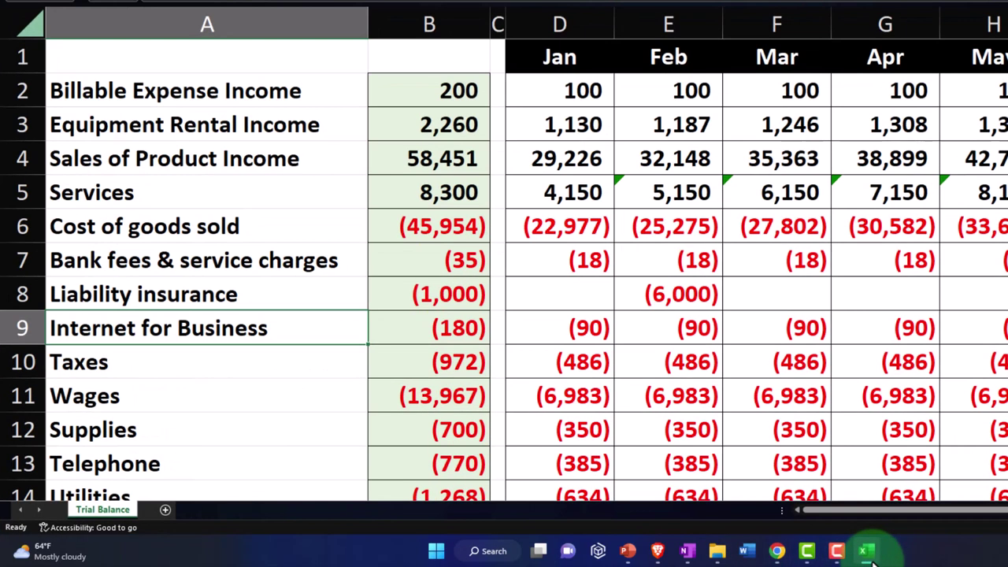
{"action": "left_click", "coordinate": [866, 550]}
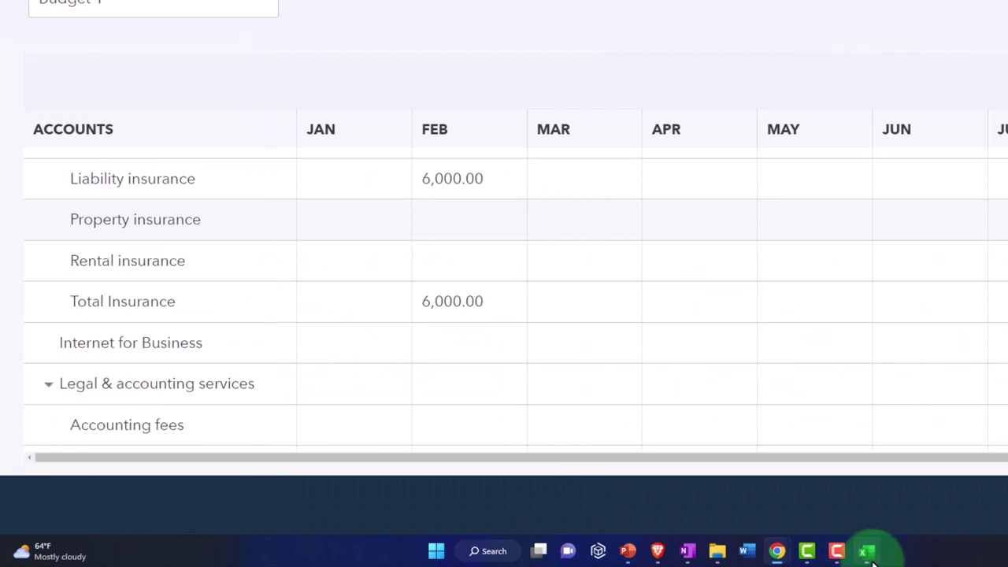
{"action": "left_click", "coordinate": [370, 338]}
{"action": "type", "text": "90"}
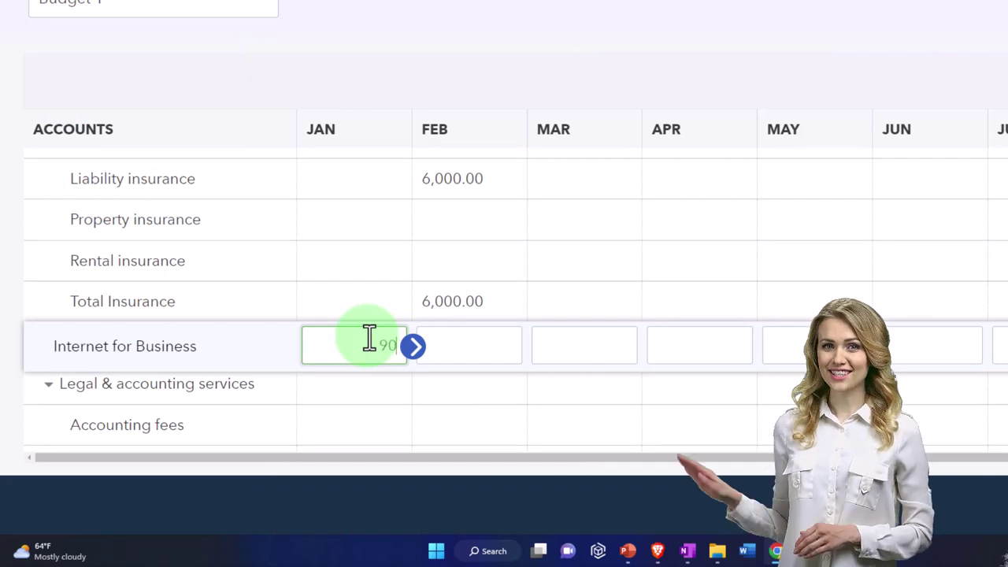
{"action": "left_click", "coordinate": [413, 346]}
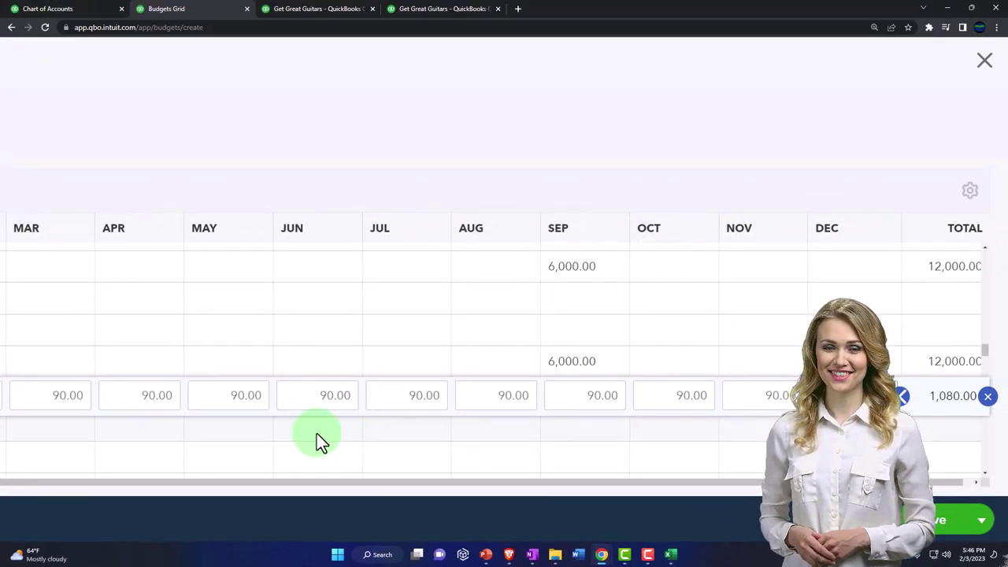
{"action": "left_click", "coordinate": [316, 433]}
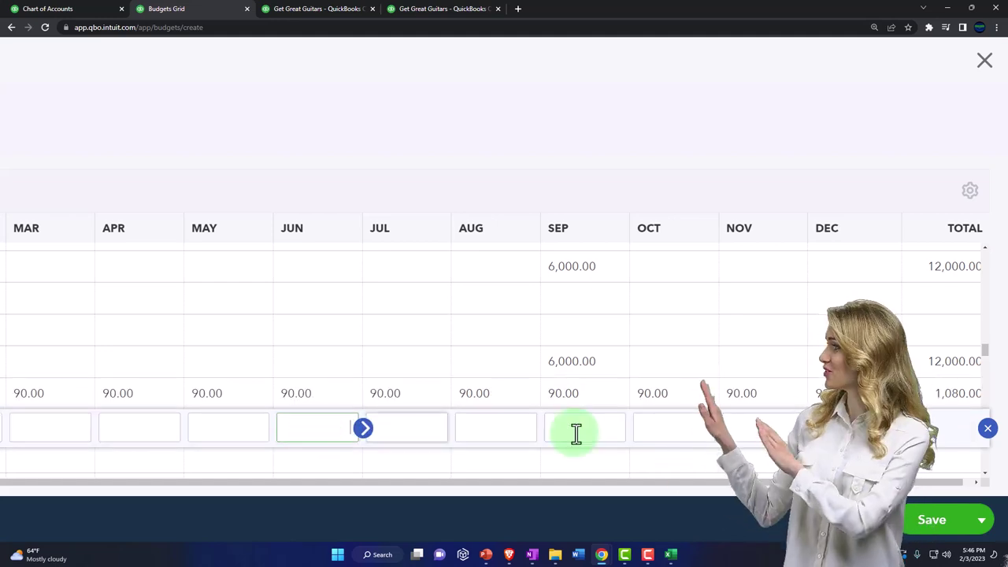
{"action": "left_click", "coordinate": [989, 430]}
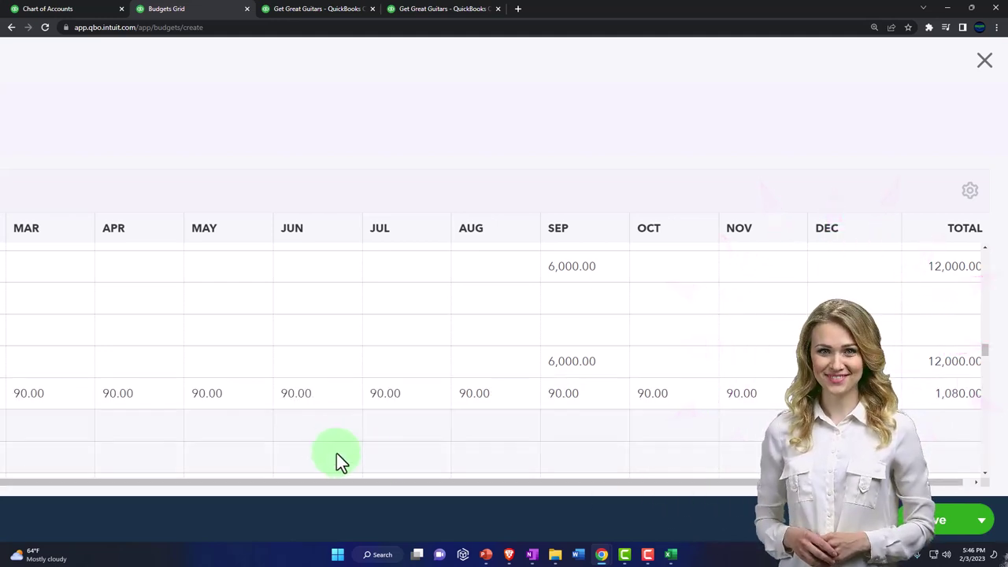
Step: Examine the monthly Taxes row in the Excel workbook and return to the budget
{"action": "scroll", "coordinate": [374, 432], "scroll_direction": "down", "scroll_amount": 1}
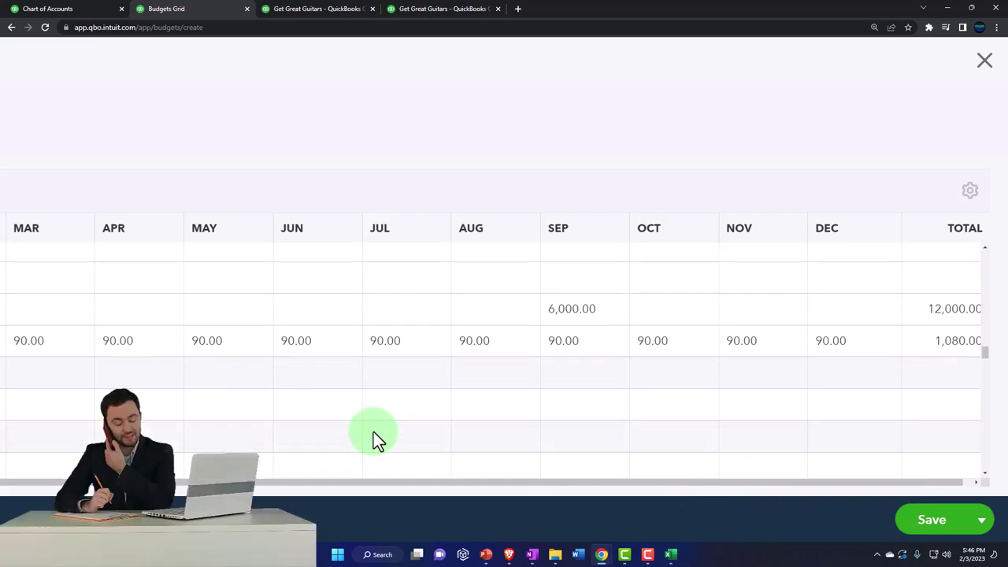
{"action": "key", "text": "ctrl+minus"}
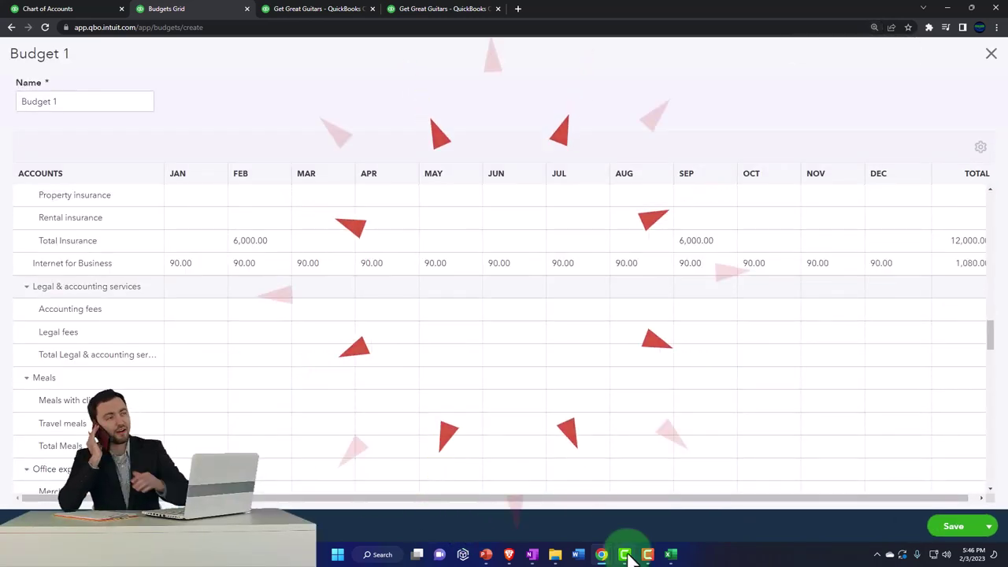
{"action": "left_click", "coordinate": [671, 556]}
{"action": "left_click", "coordinate": [438, 407]}
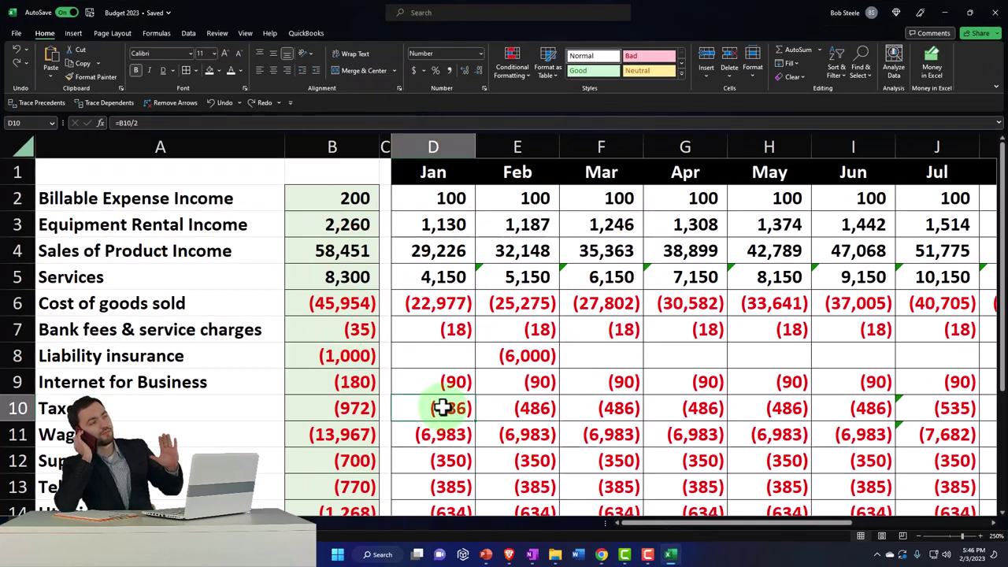
{"action": "scroll", "coordinate": [439, 407], "scroll_direction": "down", "scroll_amount": 1}
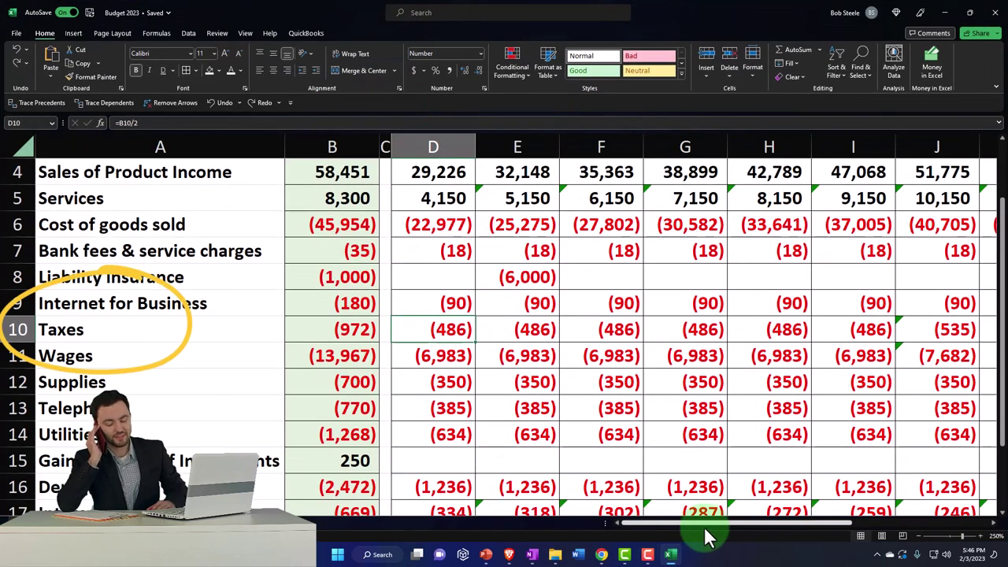
{"action": "left_click", "coordinate": [947, 11]}
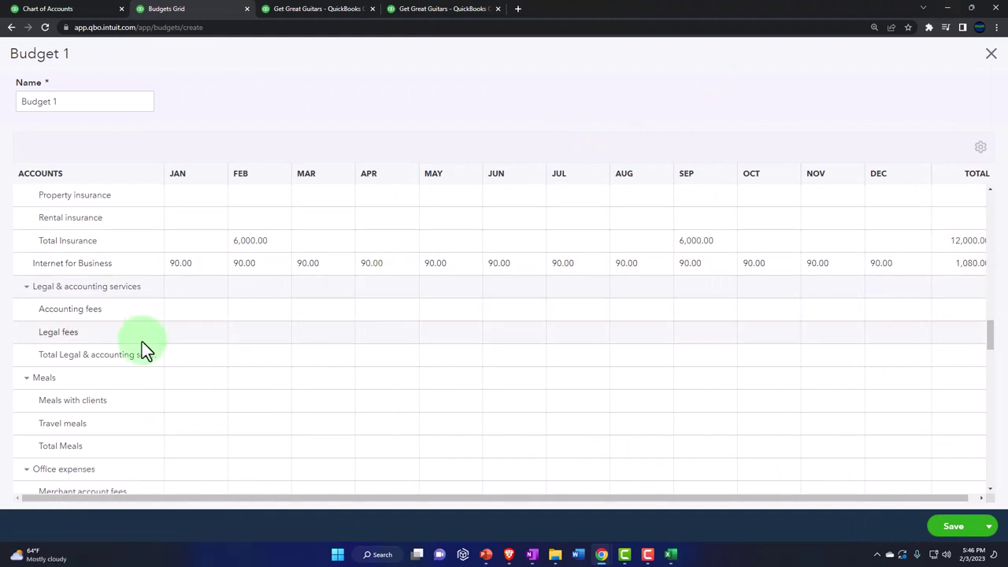
Step: Enter 486 as January's payroll Taxes amount in the budget, matching the Excel workbook, and copy it across all remaining months
{"action": "key", "text": "ctrl+plus"}
{"action": "key", "text": "ctrl+plus"}
{"action": "scroll", "coordinate": [160, 355], "scroll_direction": "down", "scroll_amount": 3}
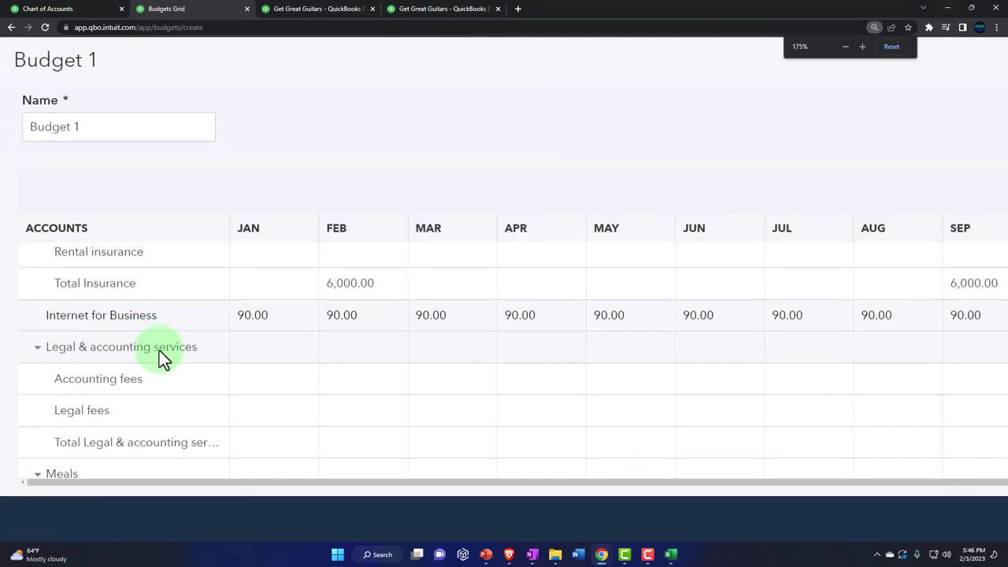
{"action": "scroll", "coordinate": [159, 350], "scroll_direction": "down", "scroll_amount": 5}
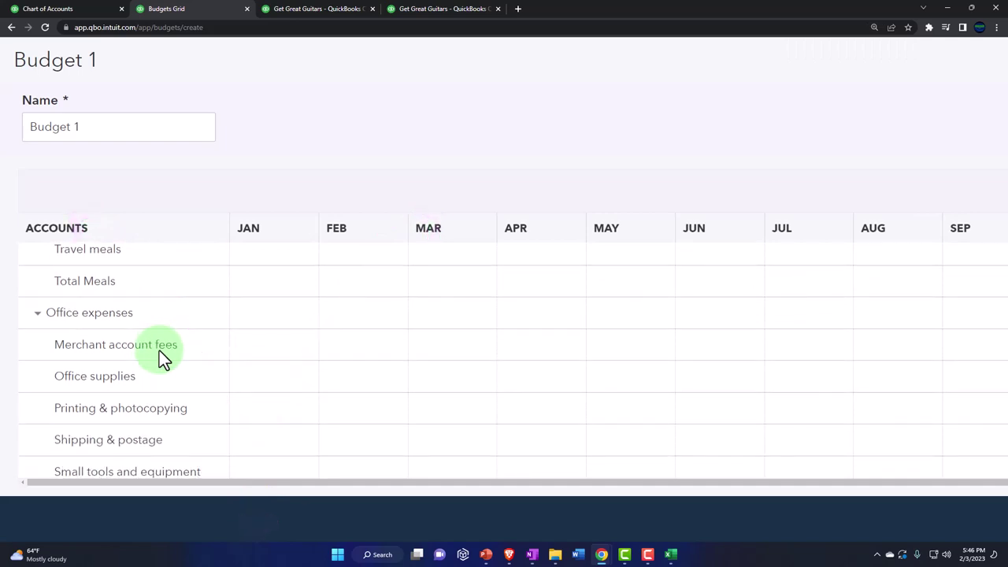
{"action": "scroll", "coordinate": [159, 349], "scroll_direction": "down", "scroll_amount": 3}
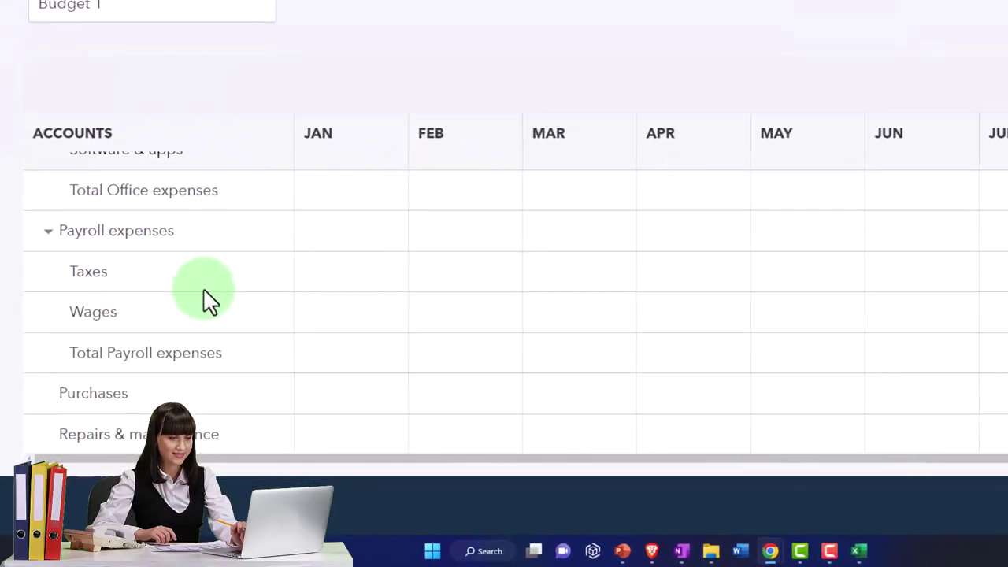
{"action": "left_click", "coordinate": [351, 250]}
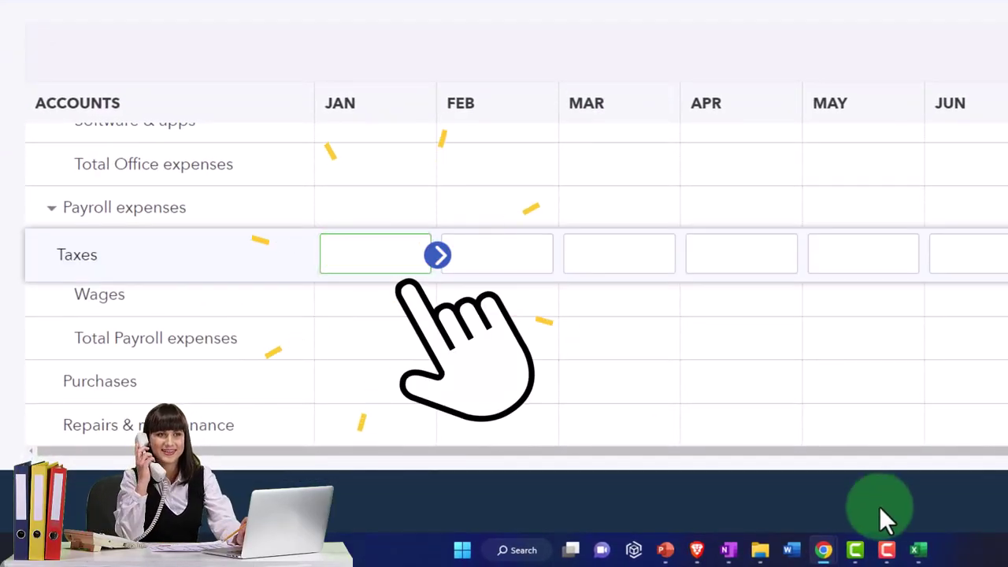
{"action": "left_click", "coordinate": [919, 549]}
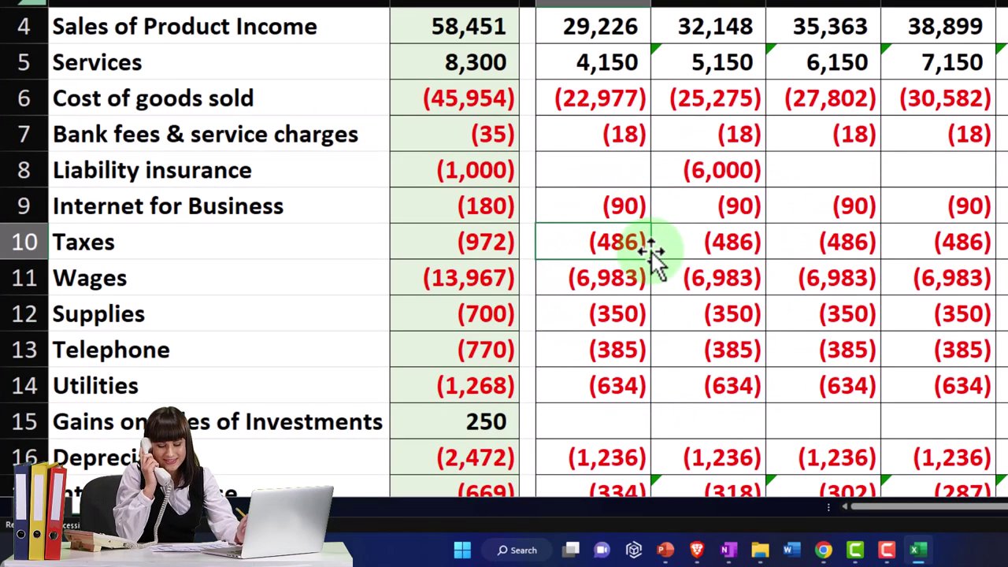
{"action": "left_click", "coordinate": [920, 550]}
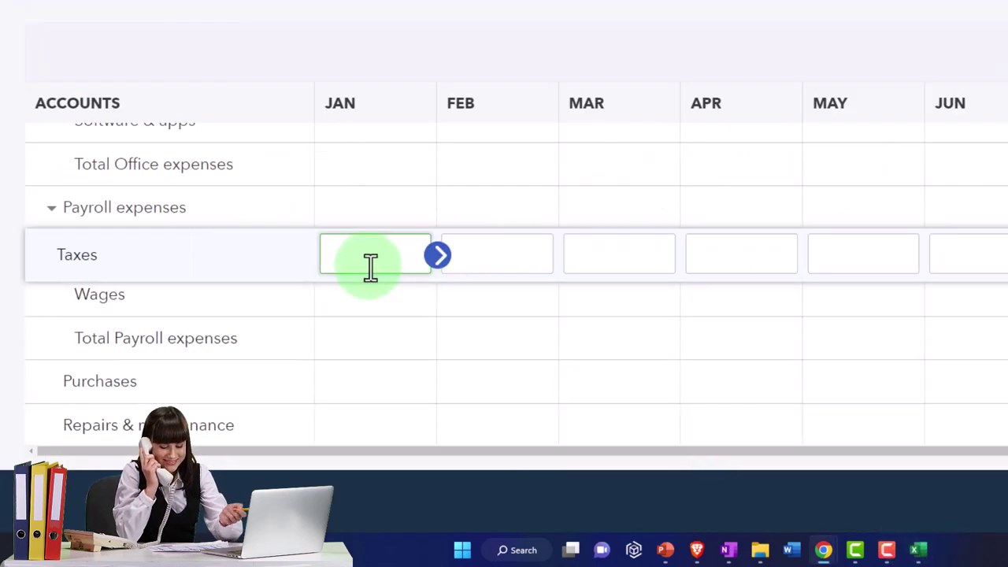
{"action": "type", "text": "486"}
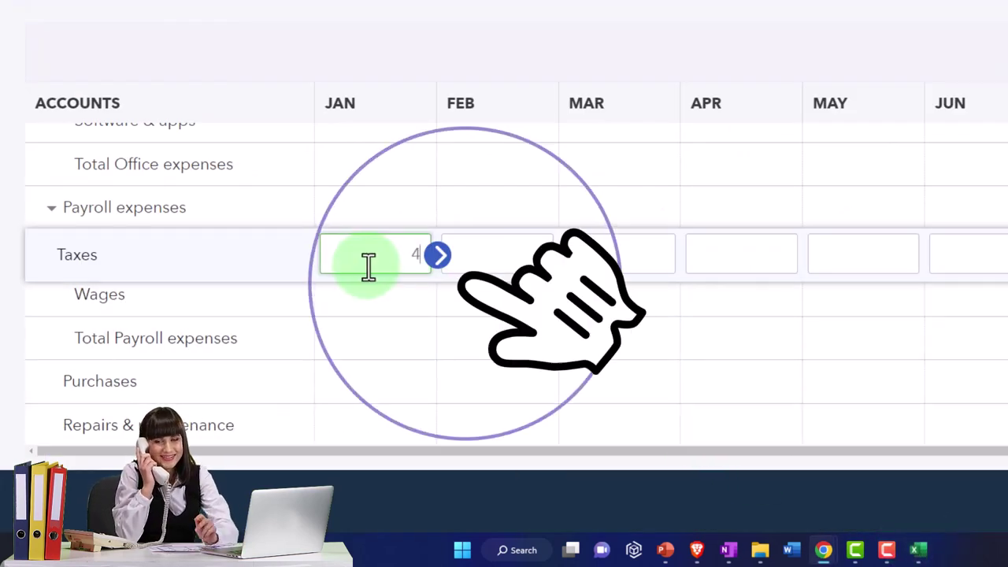
{"action": "left_click", "coordinate": [438, 255]}
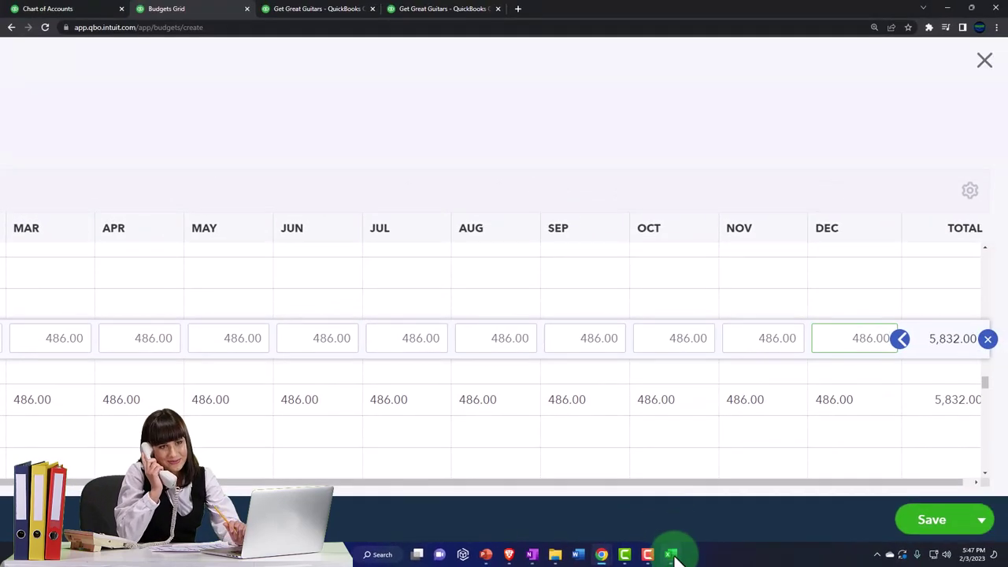
Step: Check the Taxes increase in the Excel workbook, set July's Taxes budget to 535 and copy it across through December
{"action": "left_click", "coordinate": [673, 554]}
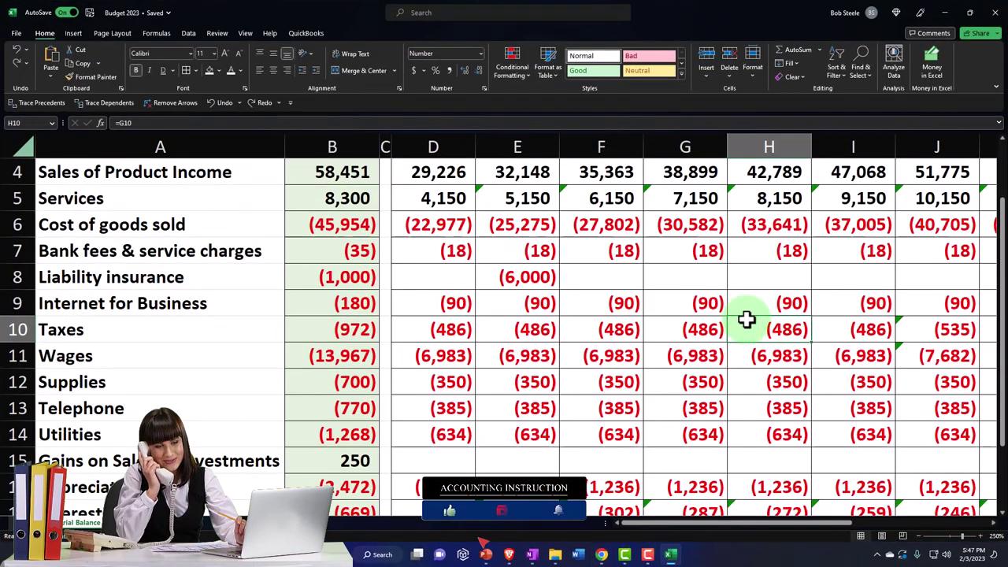
{"action": "scroll", "coordinate": [753, 317], "scroll_direction": "up", "scroll_amount": 1}
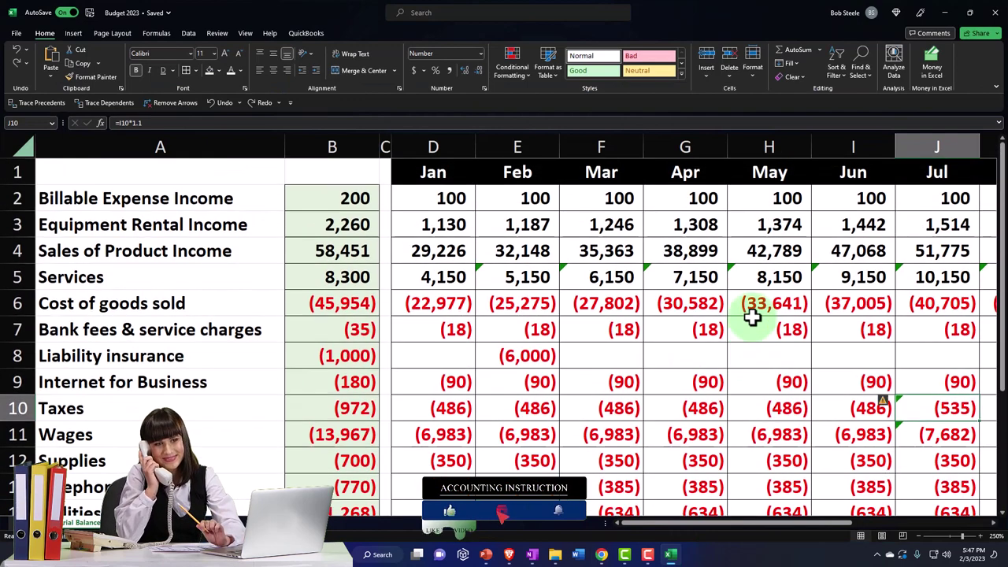
{"action": "scroll", "coordinate": [752, 316], "scroll_direction": "down", "scroll_amount": 1}
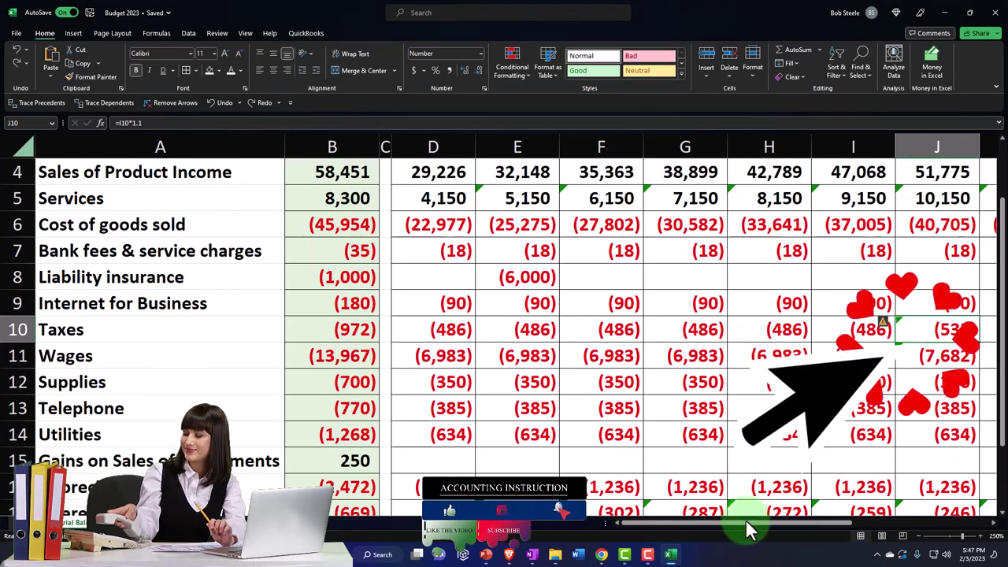
{"action": "left_click", "coordinate": [672, 555]}
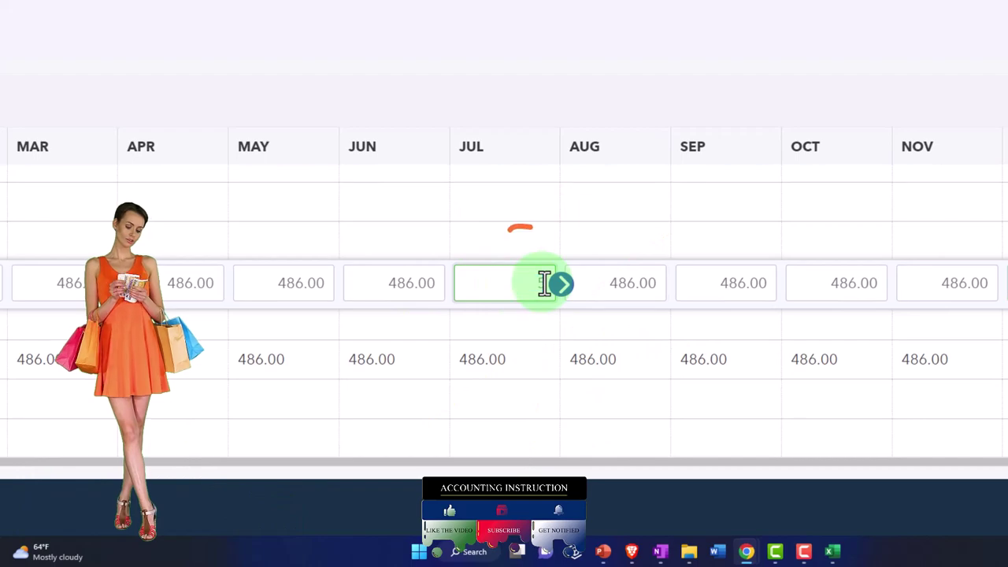
{"action": "key", "text": "Return"}
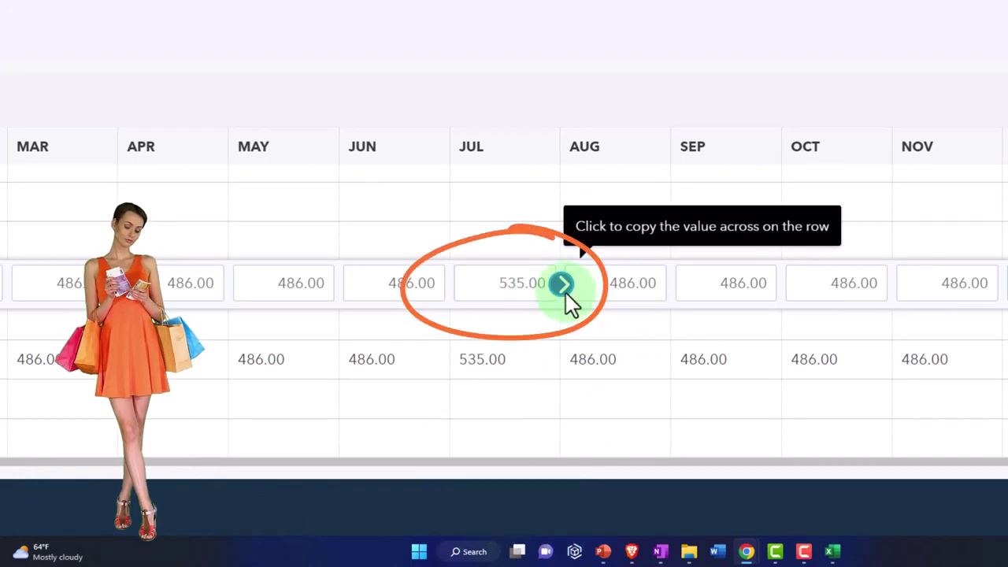
{"action": "left_click", "coordinate": [562, 285]}
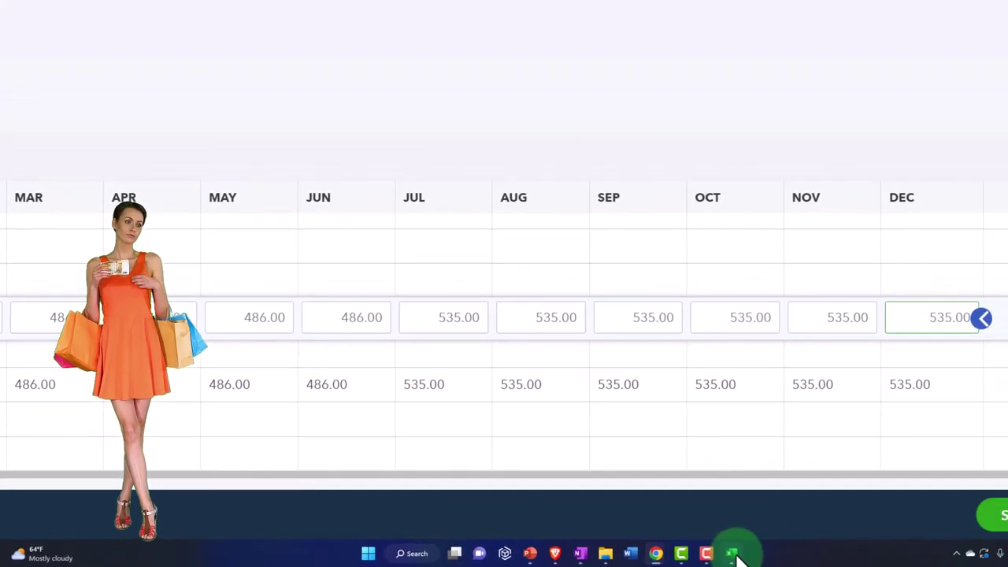
{"action": "left_click", "coordinate": [832, 552]}
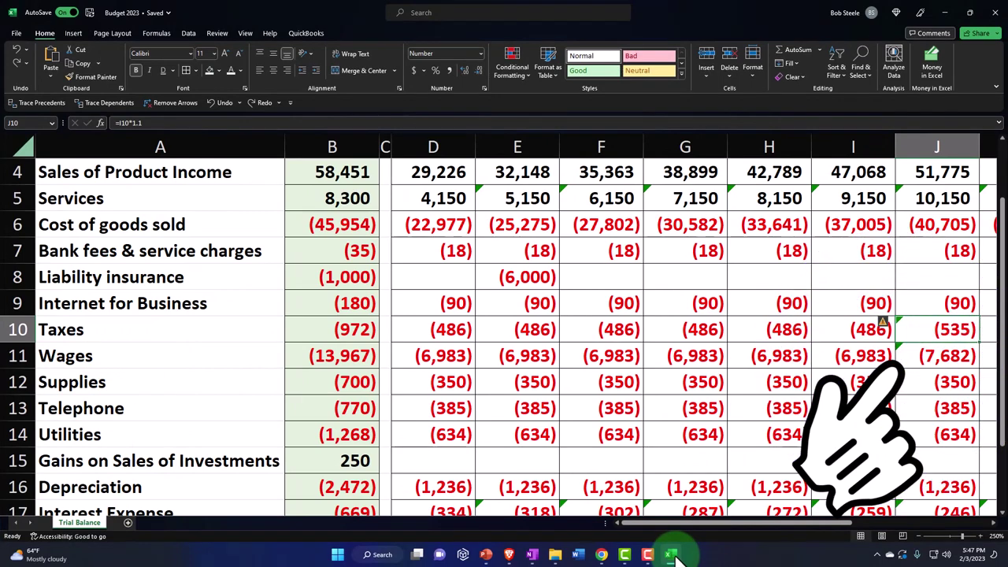
{"action": "scroll", "coordinate": [913, 362], "scroll_direction": "up", "scroll_amount": 1}
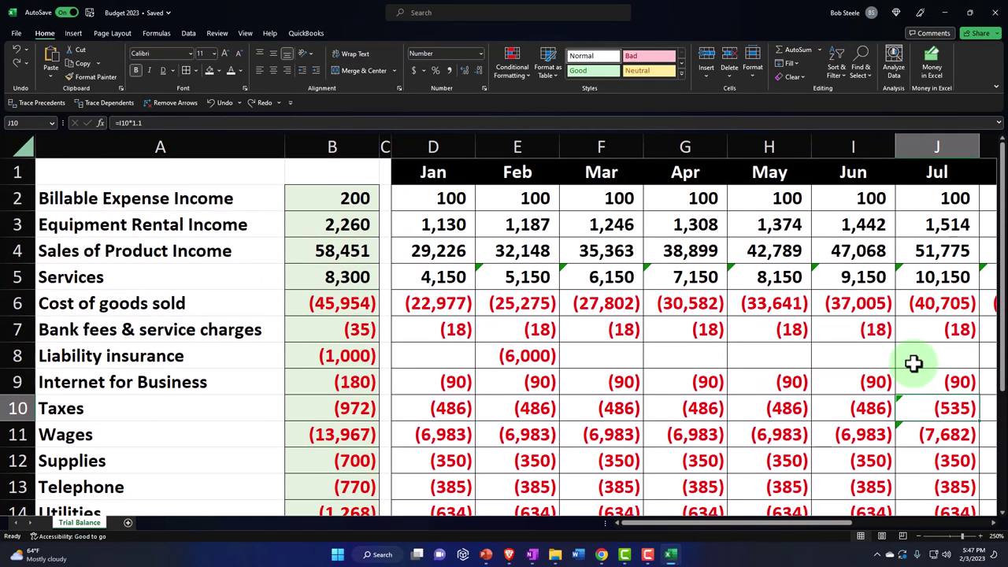
{"action": "scroll", "coordinate": [913, 363], "scroll_direction": "down", "scroll_amount": 1}
{"action": "left_click", "coordinate": [671, 555]}
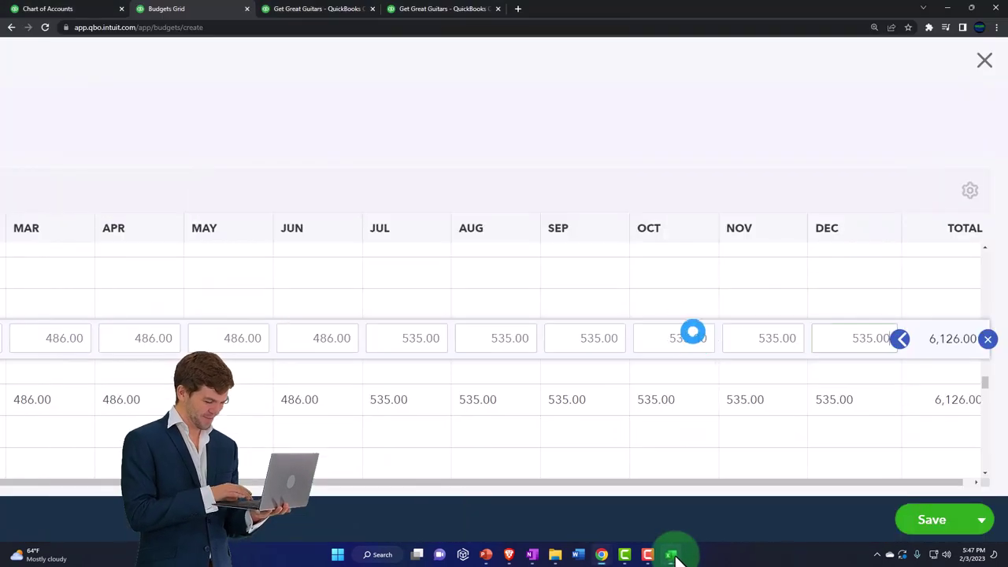
{"action": "left_click", "coordinate": [611, 491]}
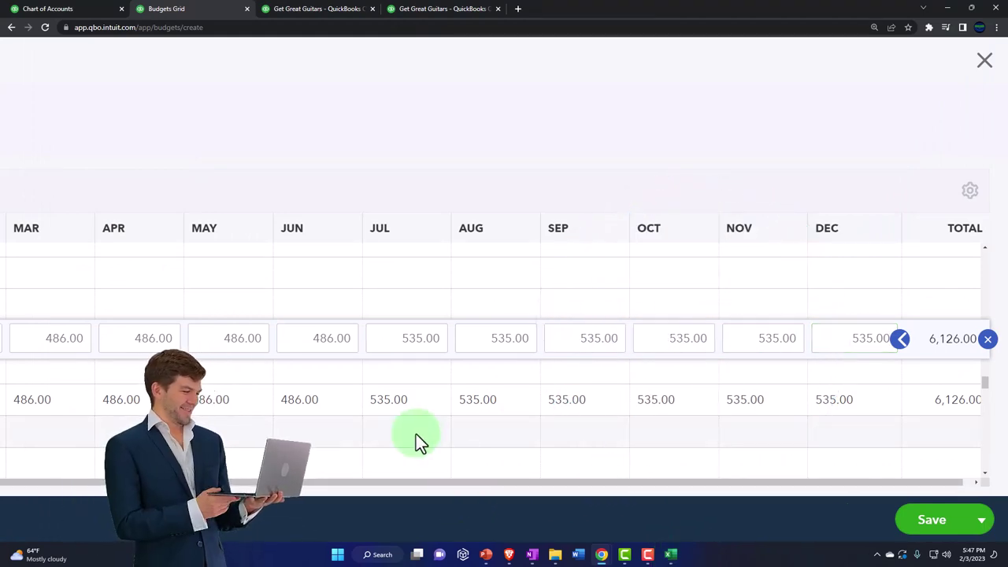
Step: Enter 6,983 as January's Wages amount from the Excel workbook and copy it across all remaining months
{"action": "key", "text": "ctrl+minus"}
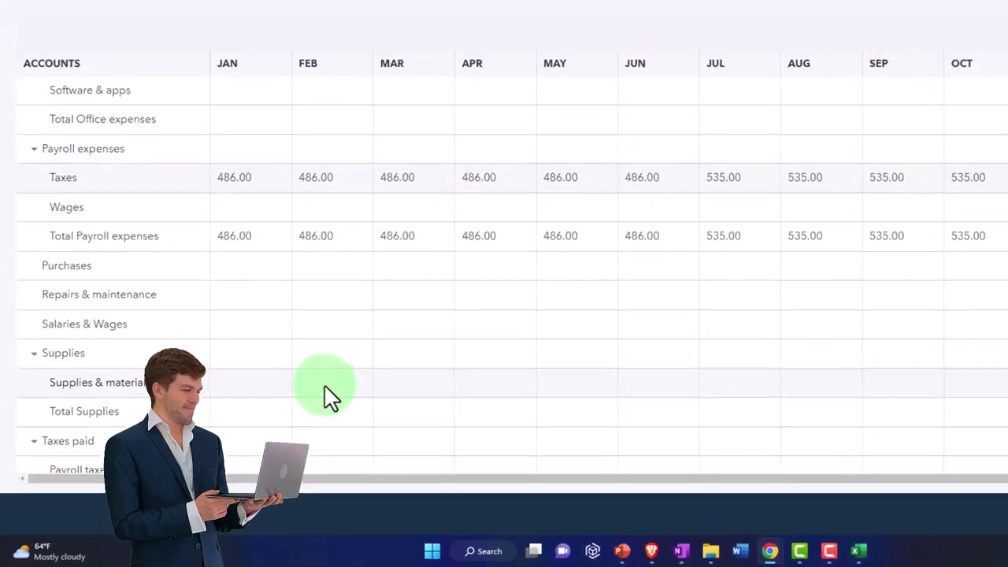
{"action": "left_click", "coordinate": [263, 175]}
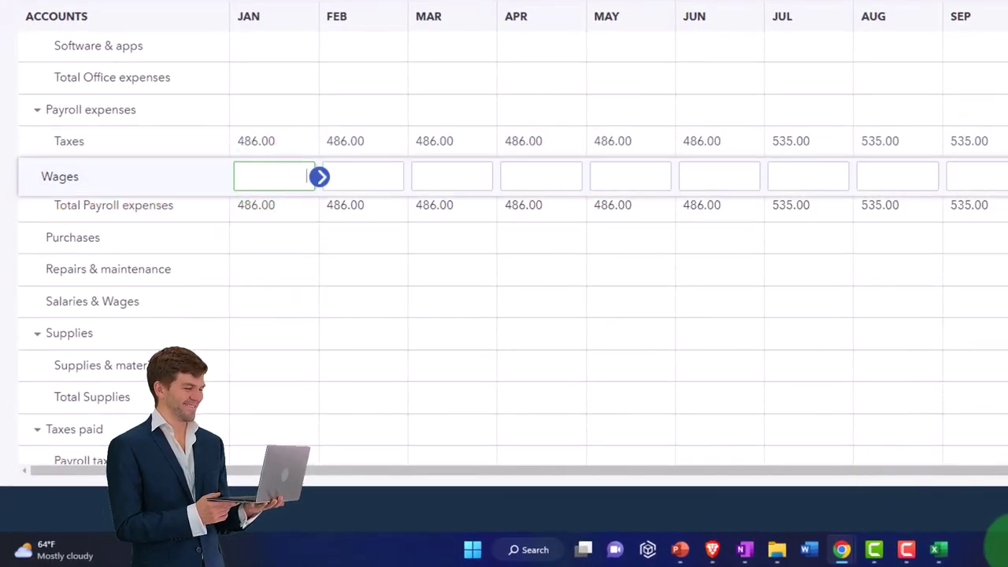
{"action": "left_click", "coordinate": [940, 552]}
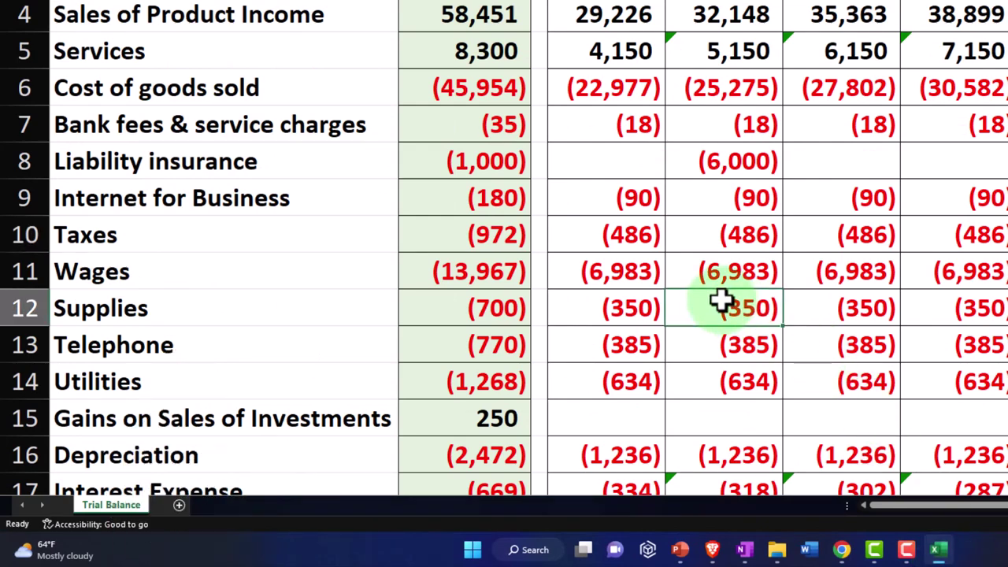
{"action": "scroll", "coordinate": [722, 300], "scroll_direction": "down", "scroll_amount": 1}
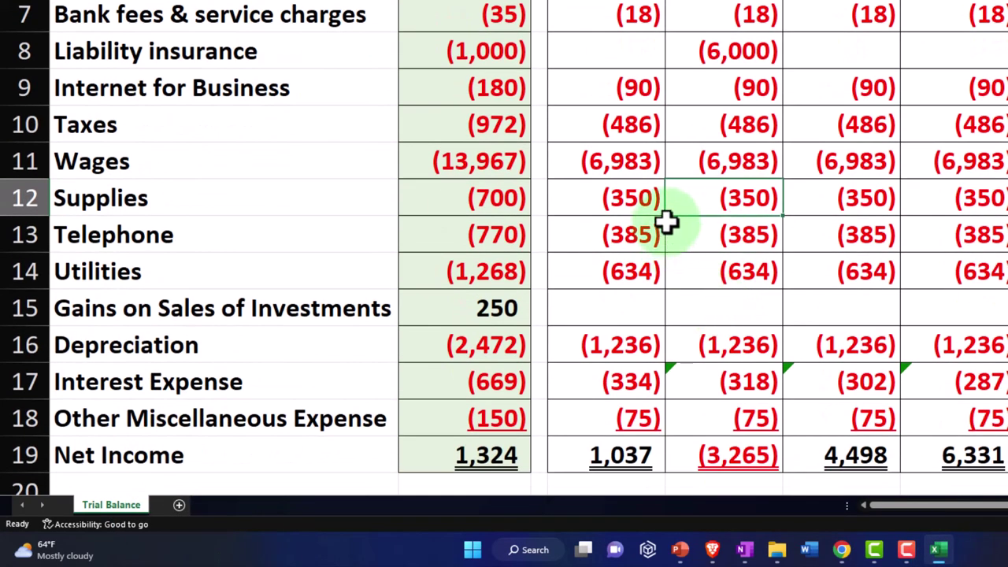
{"action": "left_click", "coordinate": [937, 550]}
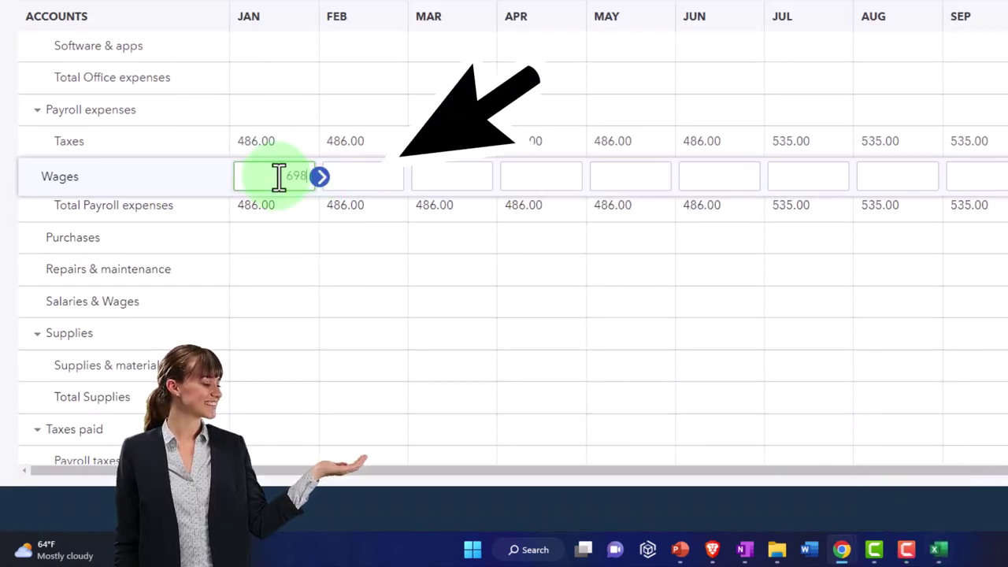
{"action": "left_click", "coordinate": [320, 178]}
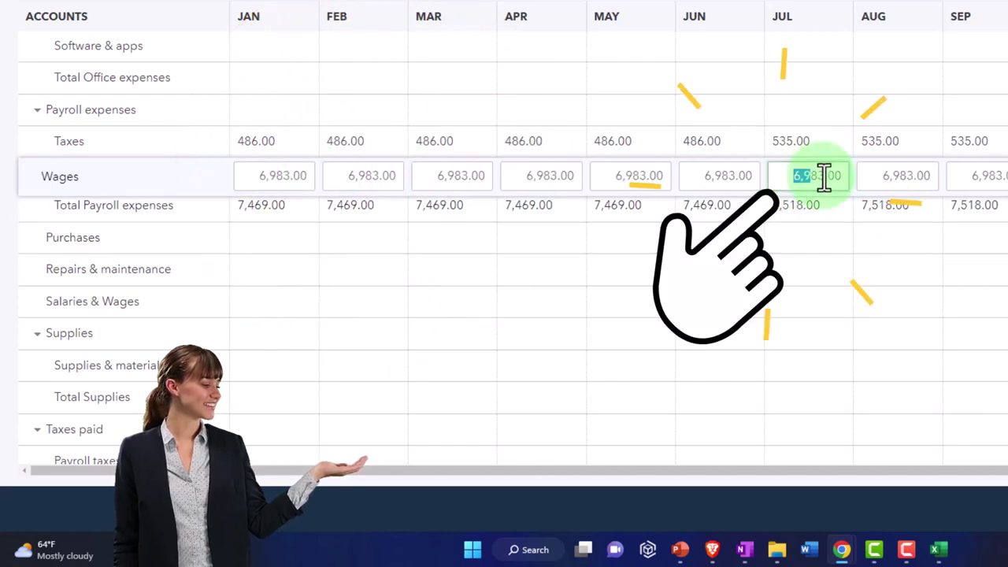
Step: Set July's Wages amount to 7,682 from the Excel workbook and copy it across through December
{"action": "left_click", "coordinate": [938, 549]}
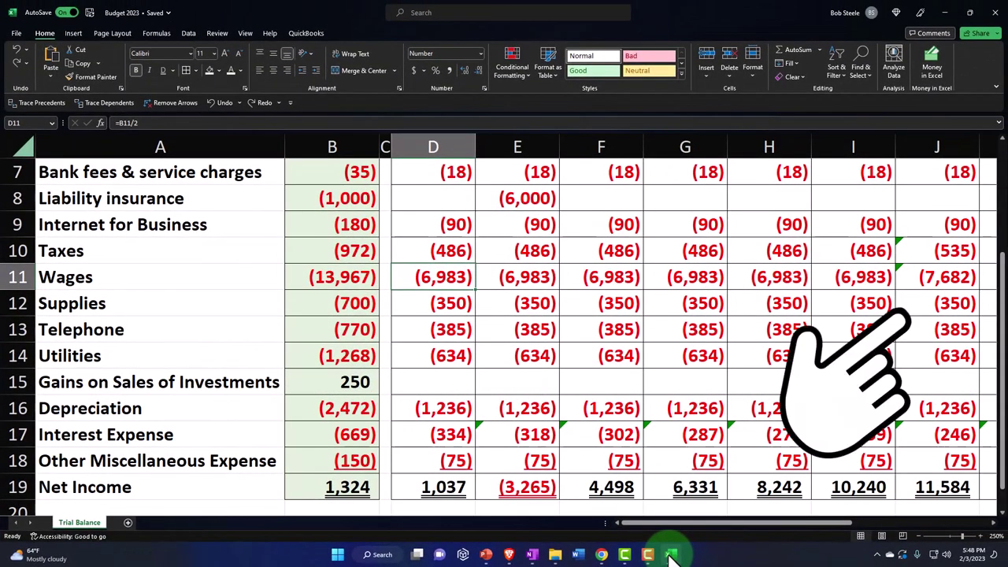
{"action": "left_click", "coordinate": [671, 556]}
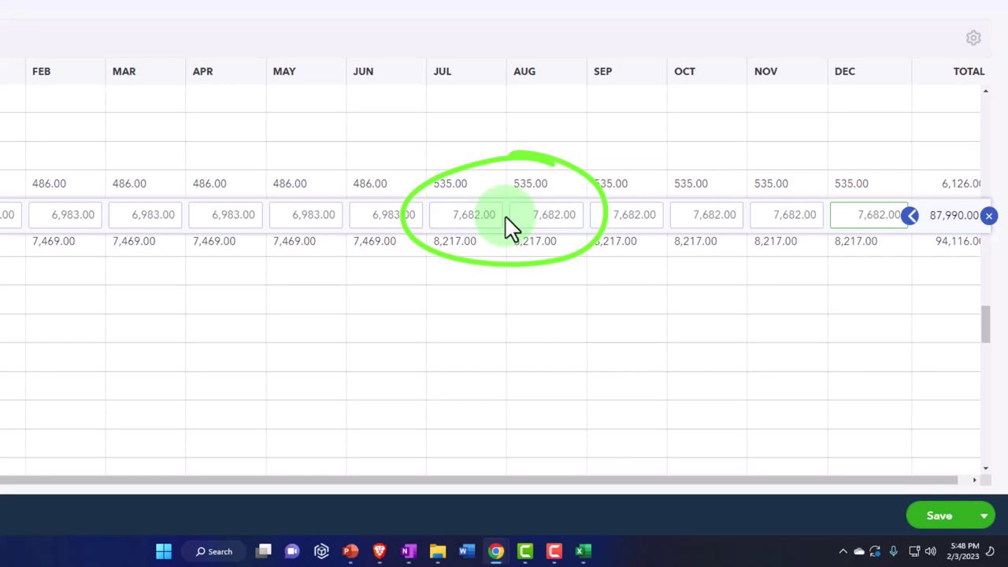
{"action": "mouse_move", "coordinate": [584, 550]}
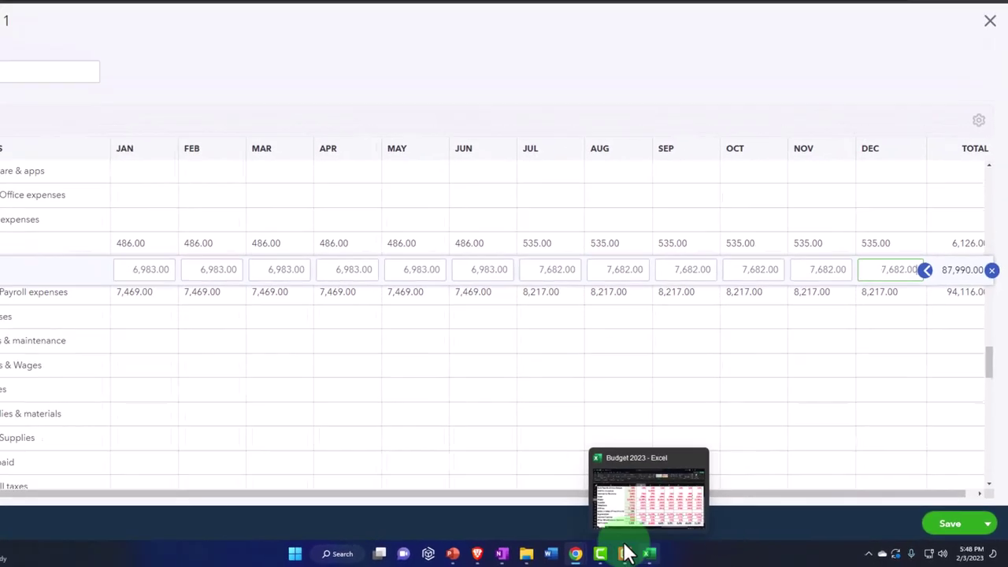
{"action": "left_click", "coordinate": [156, 324]}
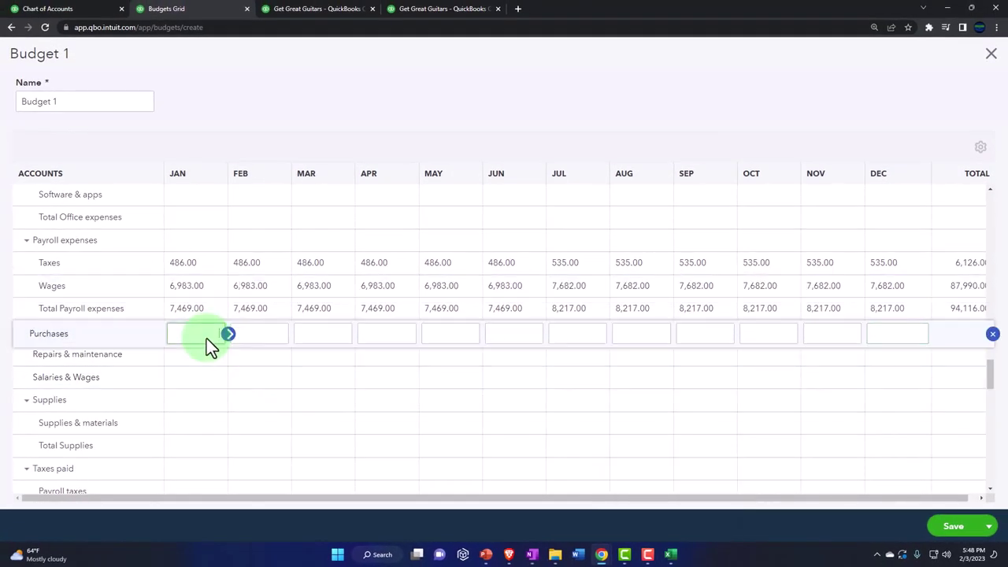
{"action": "left_click", "coordinate": [993, 334]}
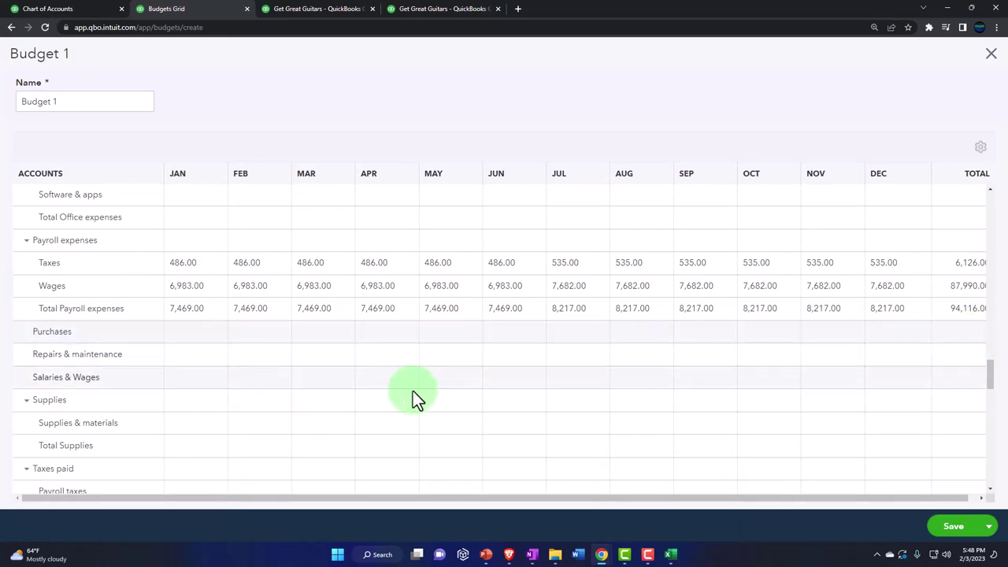
Step: Check January's Supplies amount in the Excel workbook and locate the Supplies & materials account in the QuickBooks budget
{"action": "key", "text": "ctrl+plus"}
{"action": "key", "text": "ctrl+plus"}
{"action": "key", "text": "ctrl+plus"}
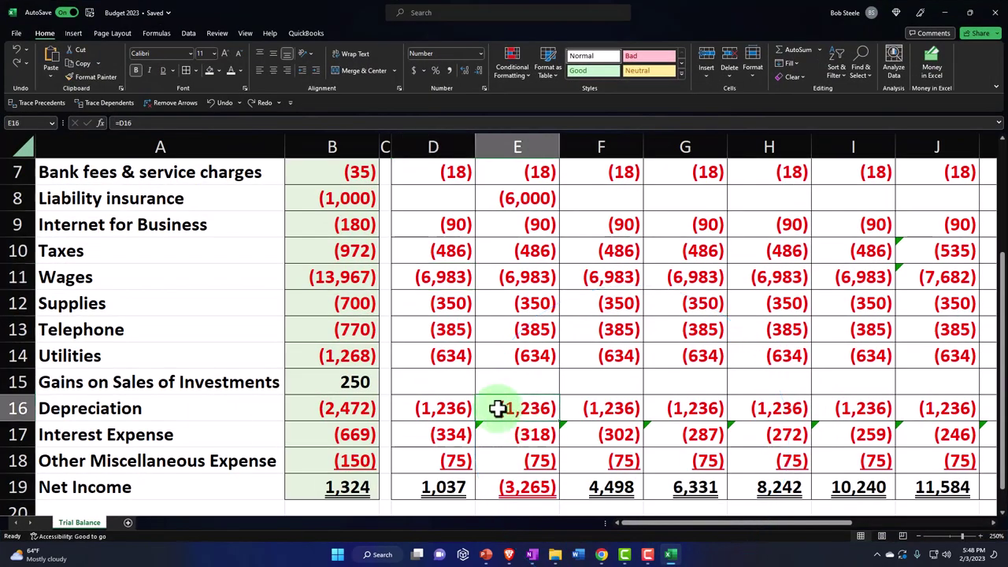
{"action": "left_click", "coordinate": [202, 303]}
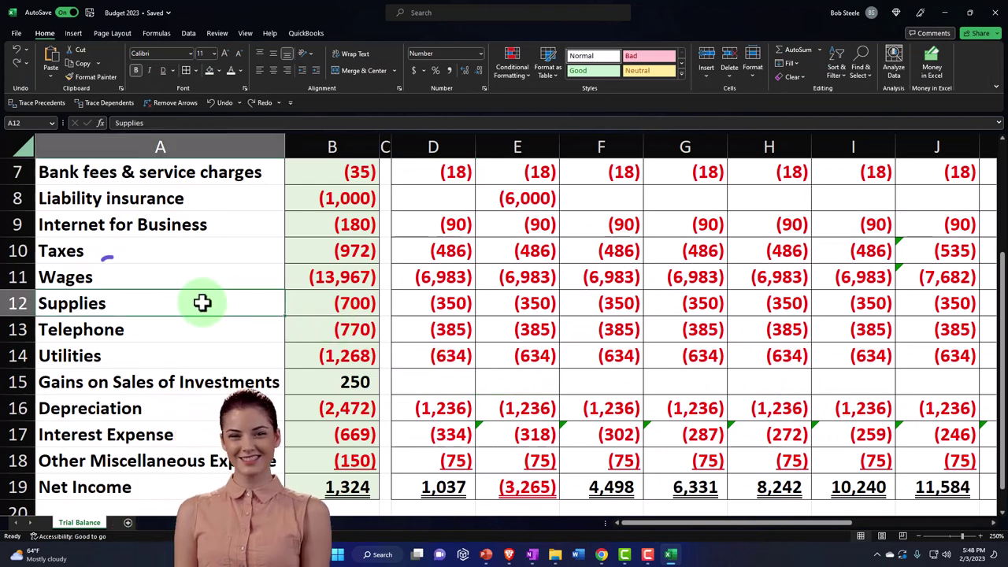
{"action": "key", "text": "Right"}
{"action": "key", "text": "Right"}
{"action": "key", "text": "Right"}
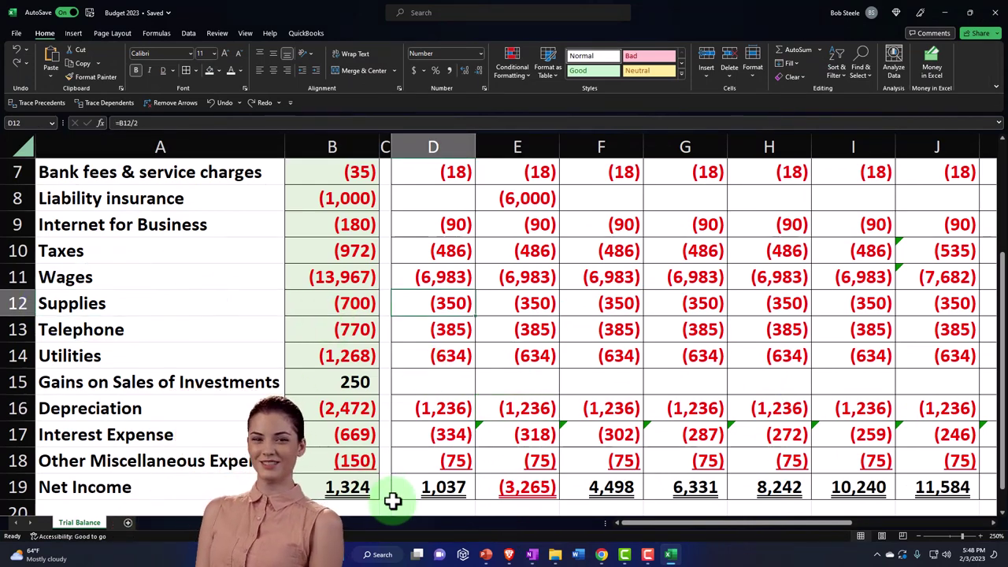
{"action": "left_click", "coordinate": [670, 555]}
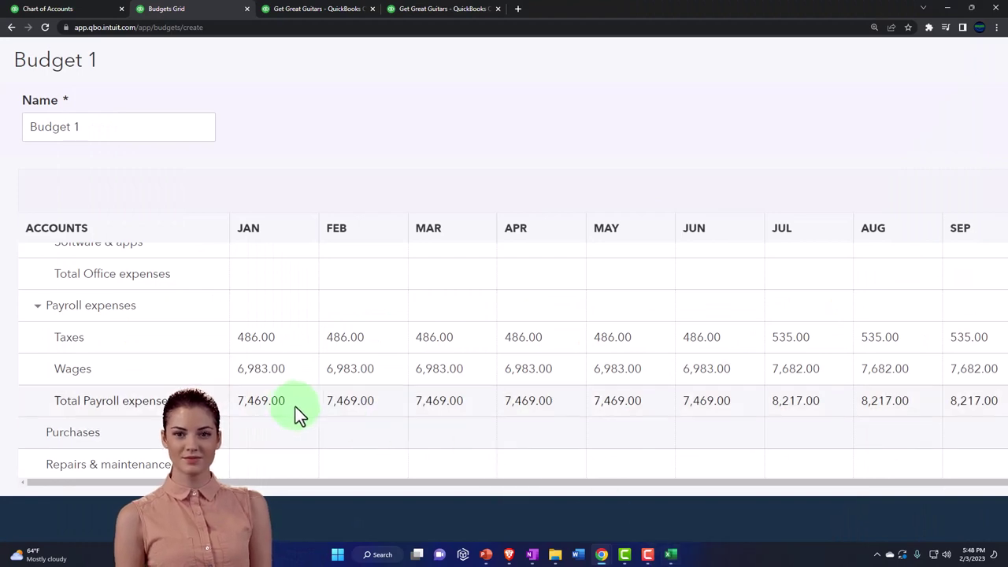
{"action": "scroll", "coordinate": [240, 380], "scroll_direction": "down", "scroll_amount": 1}
{"action": "scroll", "coordinate": [240, 379], "scroll_direction": "down", "scroll_amount": 1}
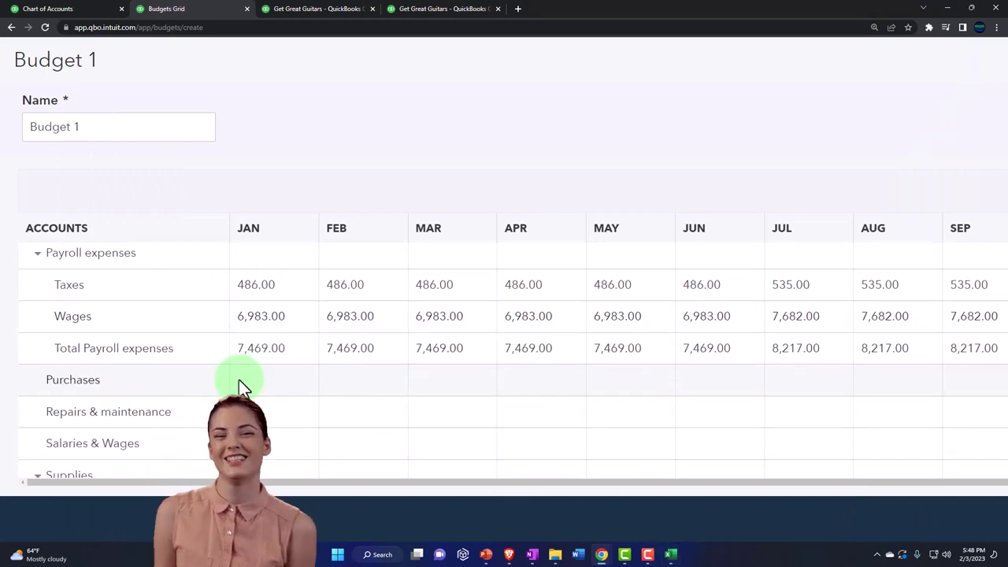
{"action": "scroll", "coordinate": [241, 379], "scroll_direction": "up", "scroll_amount": 1}
{"action": "scroll", "coordinate": [241, 379], "scroll_direction": "down", "scroll_amount": 2}
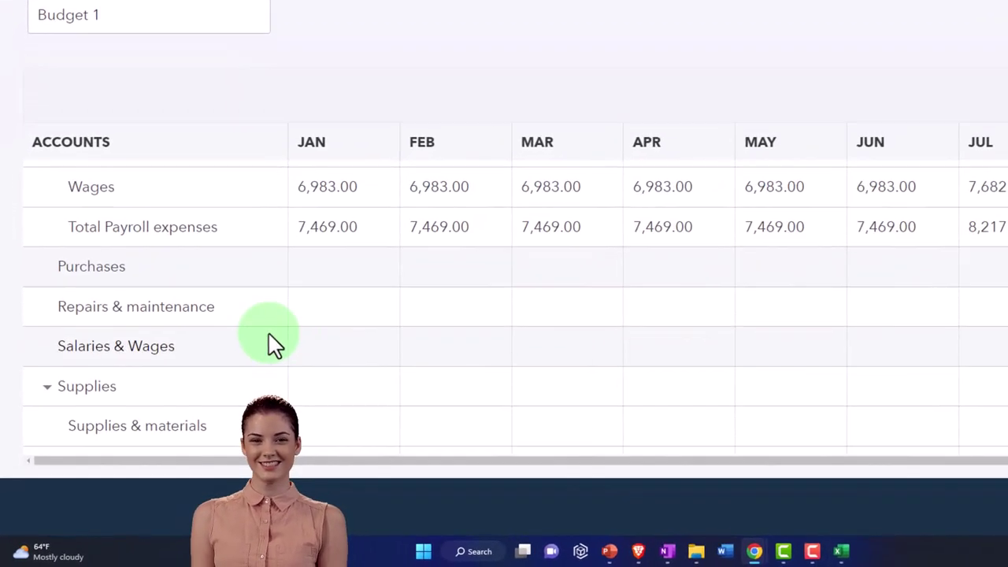
Step: Enter 350 as January's Supplies amount from the Excel workbook and copy it across all remaining months
{"action": "scroll", "coordinate": [213, 369], "scroll_direction": "down", "scroll_amount": 2}
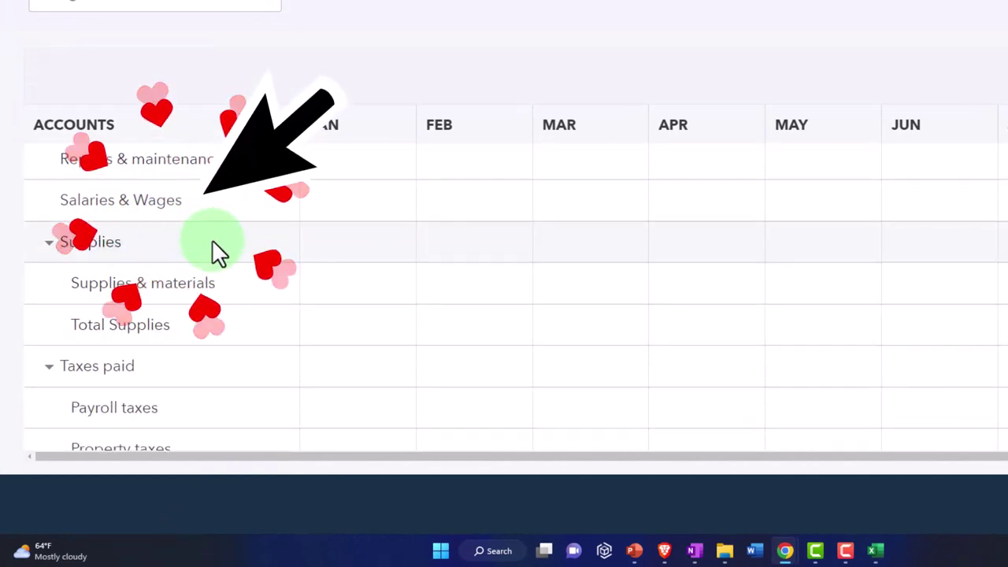
{"action": "mouse_move", "coordinate": [882, 551]}
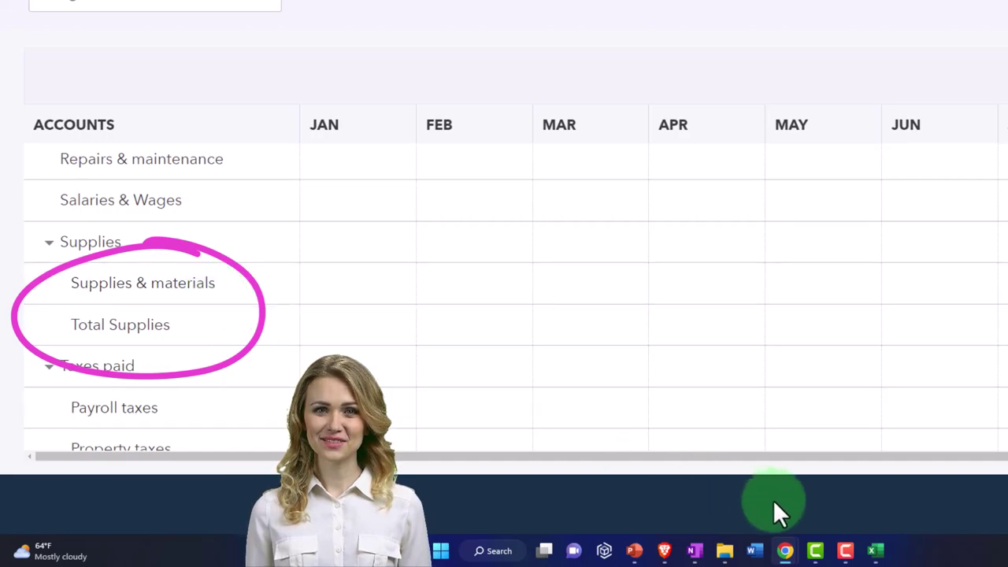
{"action": "left_click", "coordinate": [875, 551]}
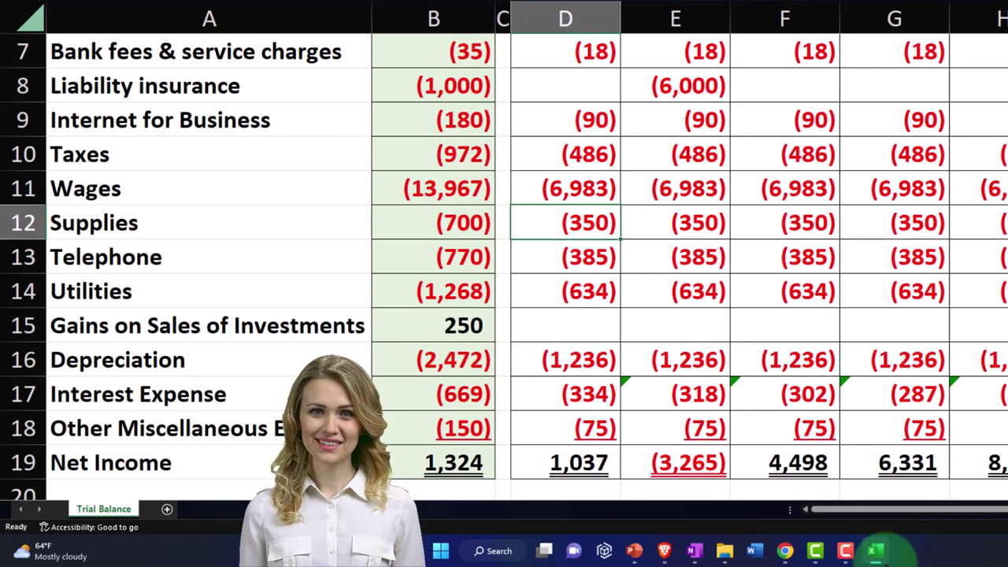
{"action": "left_click", "coordinate": [876, 551]}
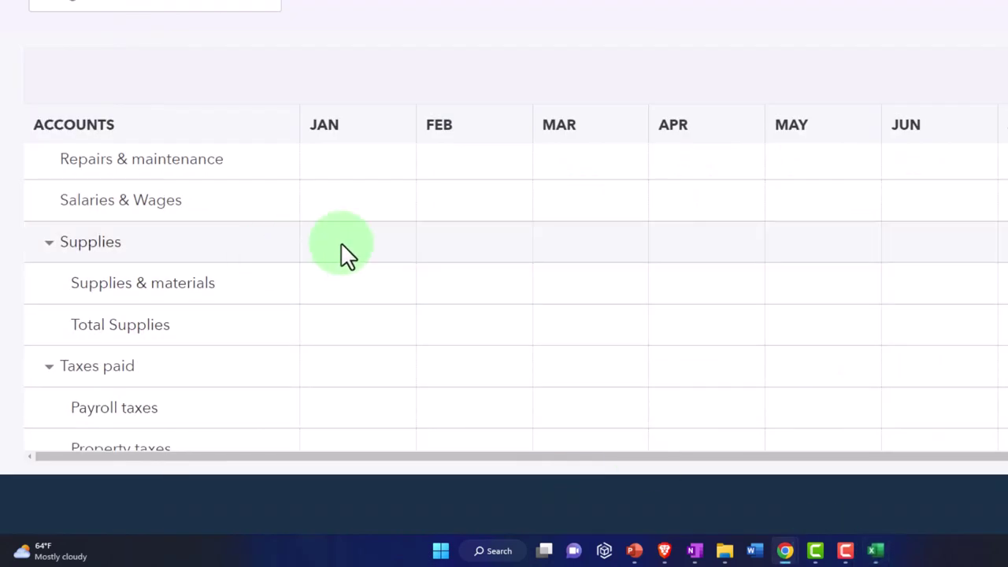
{"action": "left_click", "coordinate": [343, 245]}
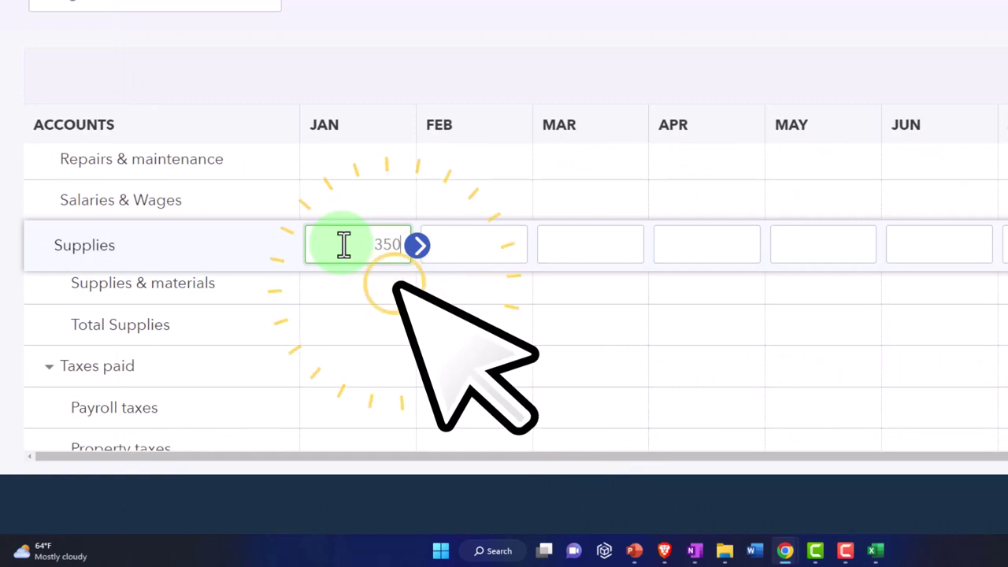
{"action": "type", "text": "350"}
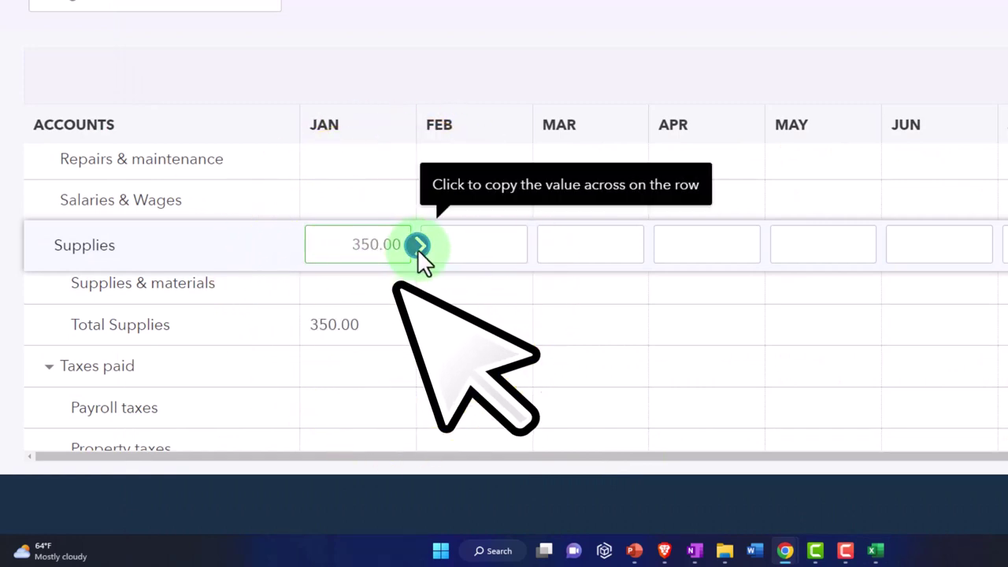
{"action": "left_click", "coordinate": [418, 245]}
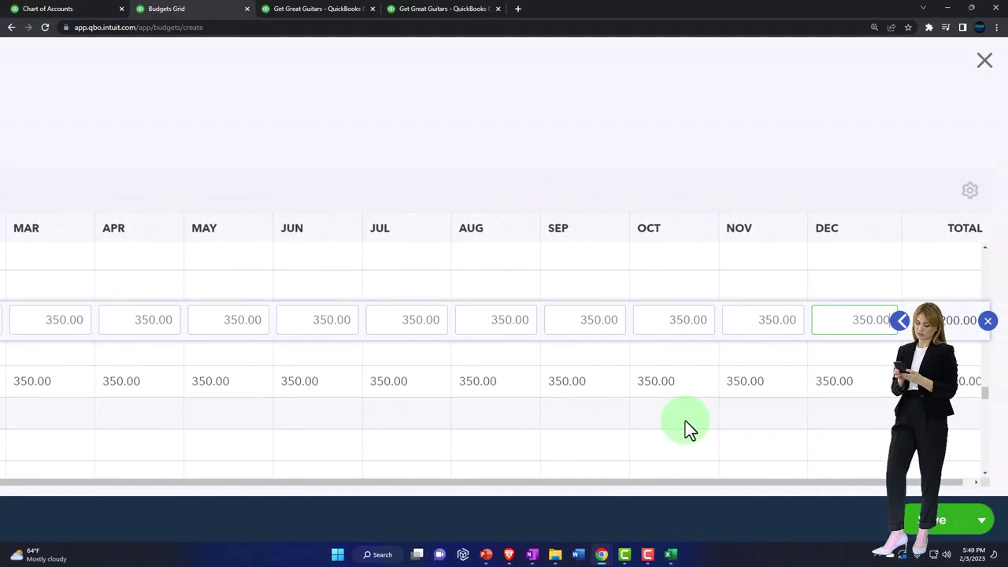
{"action": "left_click", "coordinate": [693, 421]}
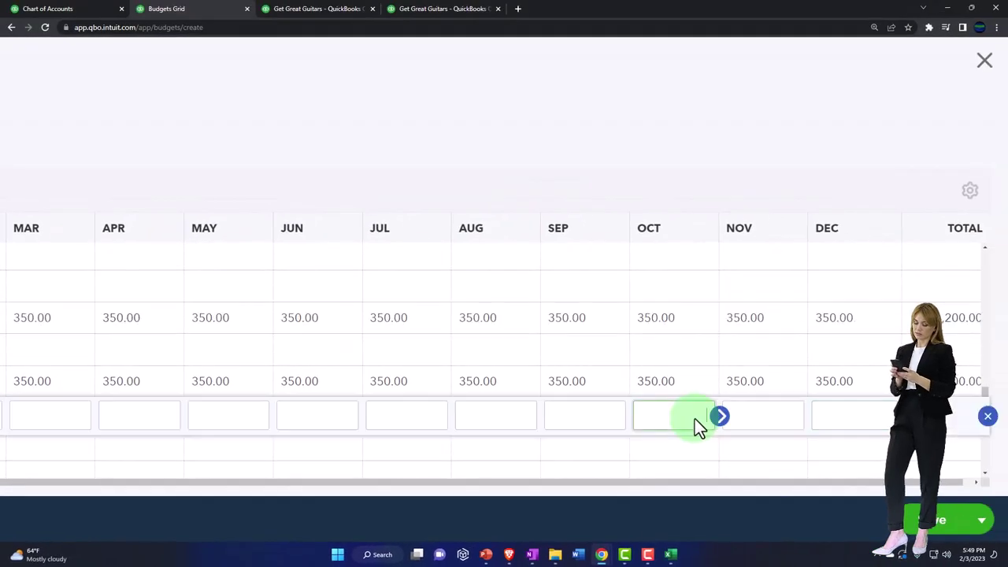
{"action": "left_click", "coordinate": [986, 418]}
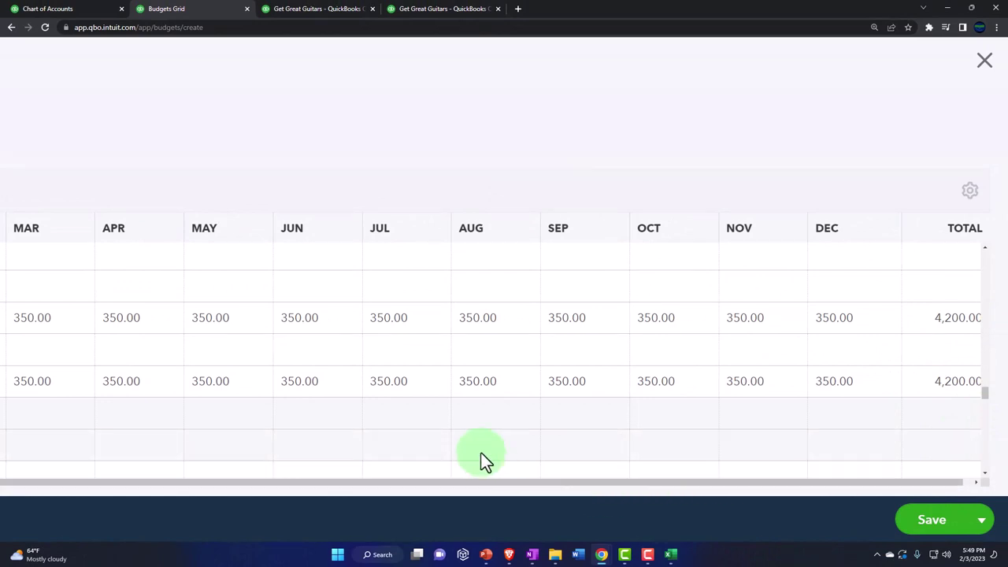
Step: Look up January's Telephone amount in the Budget 2023 Excel workbook and return to the QuickBooks budget
{"action": "key", "text": "ctrl+minus"}
{"action": "key", "text": "ctrl+minus"}
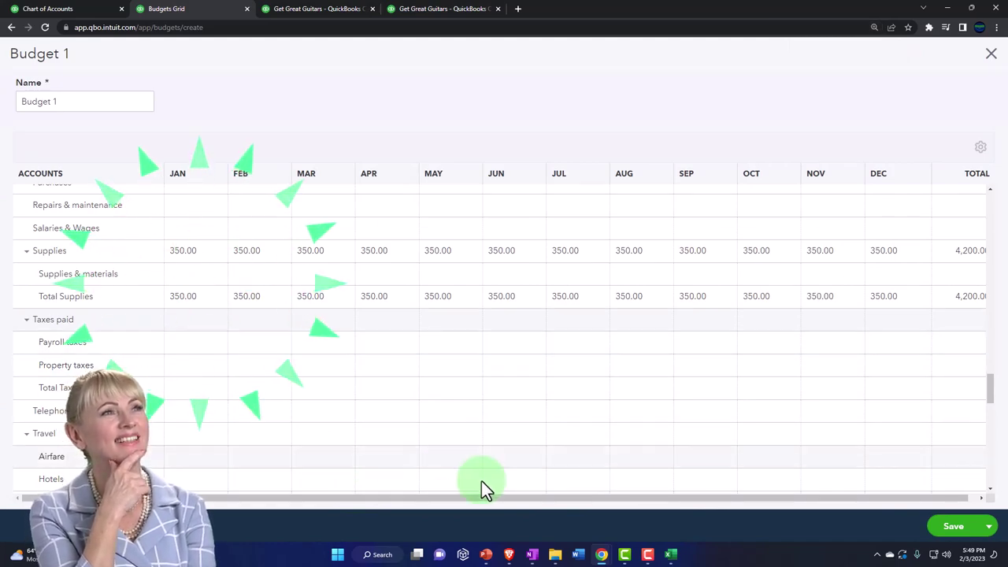
{"action": "left_click", "coordinate": [671, 554]}
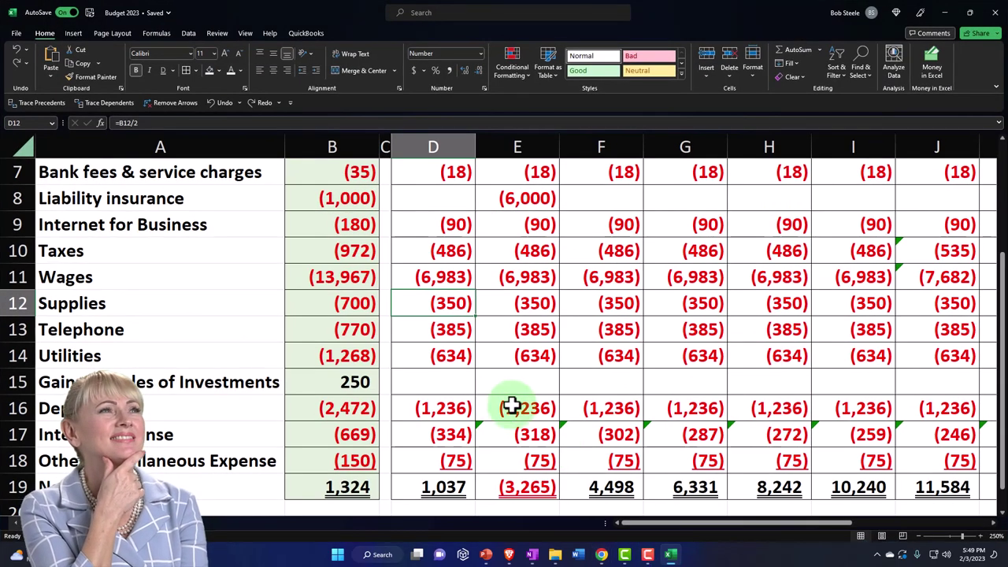
{"action": "left_click", "coordinate": [437, 331]}
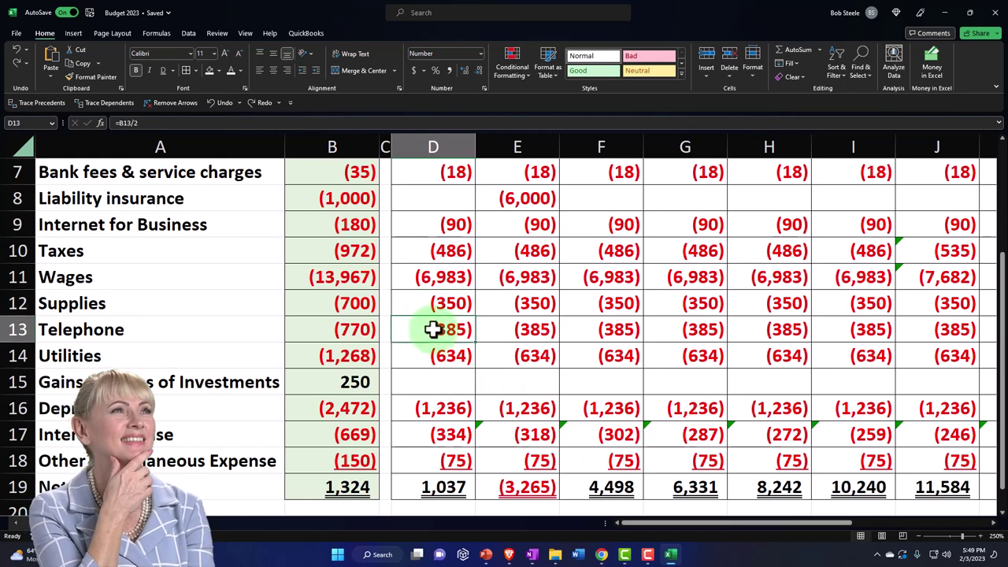
{"action": "left_click", "coordinate": [671, 554]}
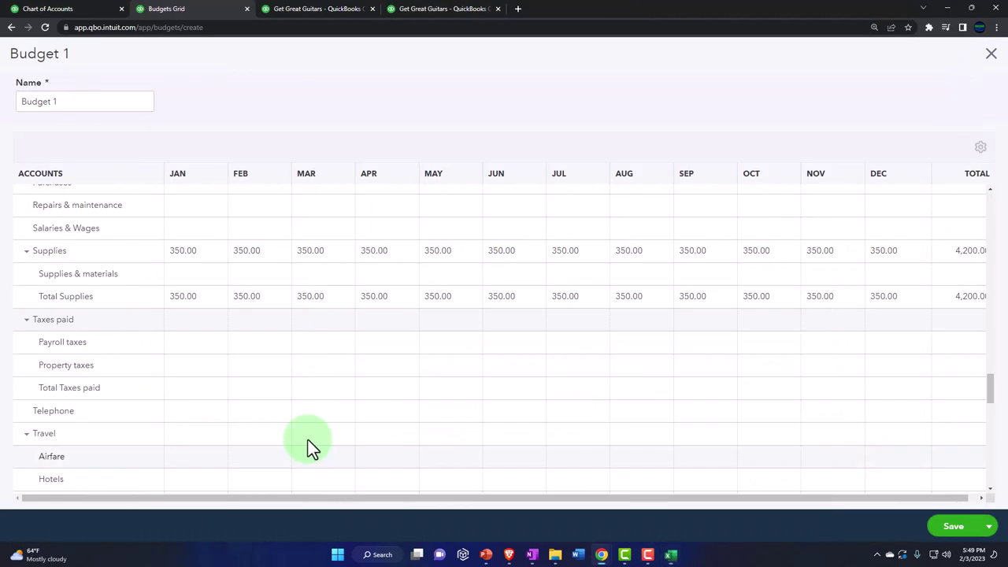
Step: Enter 385 as January's Telephone amount from the Excel workbook and copy it across all remaining months
{"action": "key", "text": "ctrl+plus"}
{"action": "key", "text": "ctrl+plus"}
{"action": "key", "text": "ctrl+plus"}
{"action": "scroll", "coordinate": [162, 430], "scroll_direction": "down", "scroll_amount": 2}
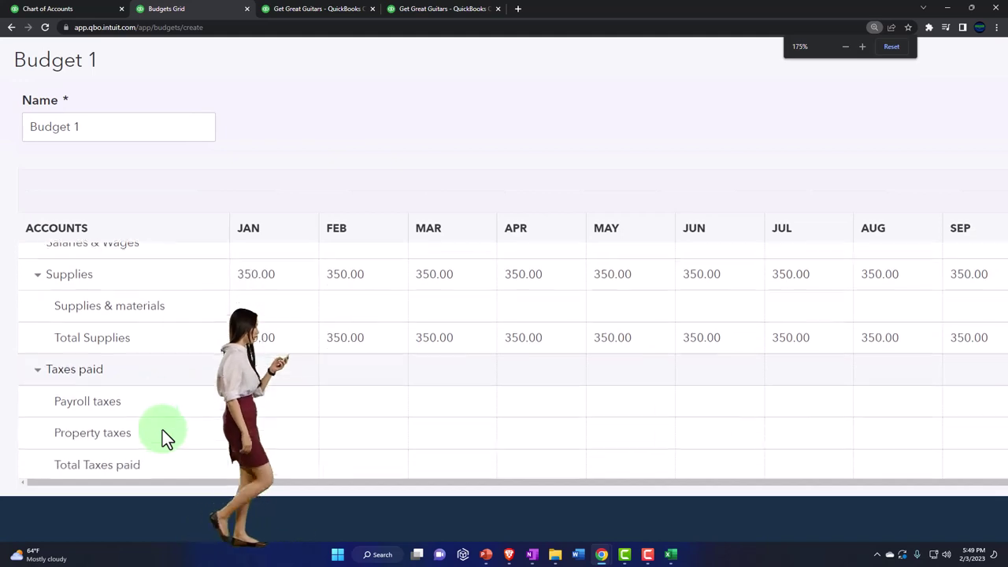
{"action": "left_click", "coordinate": [364, 312]}
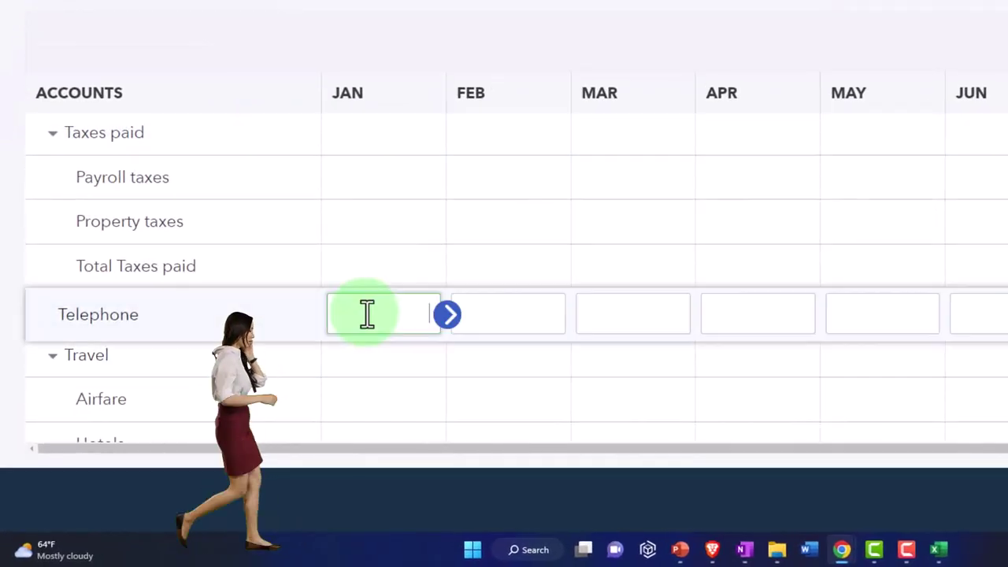
{"action": "left_click", "coordinate": [940, 549]}
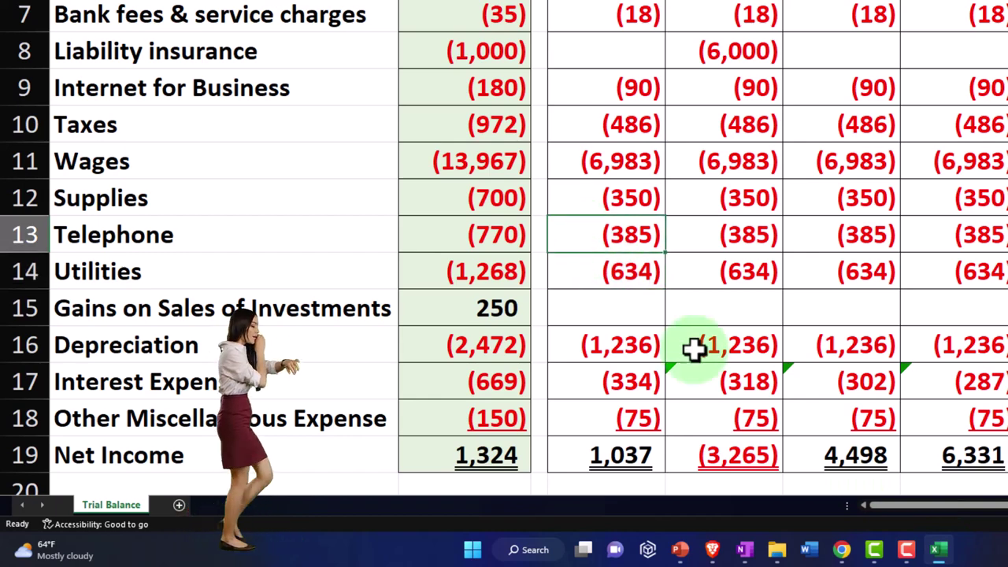
{"action": "left_click", "coordinate": [937, 545]}
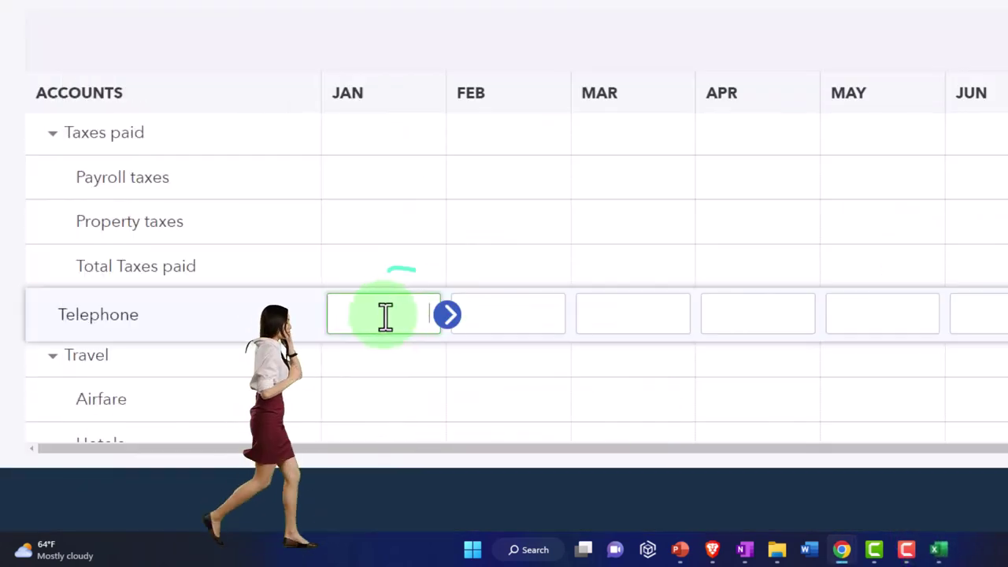
{"action": "key", "text": "ctrl+v"}
{"action": "left_click", "coordinate": [446, 315]}
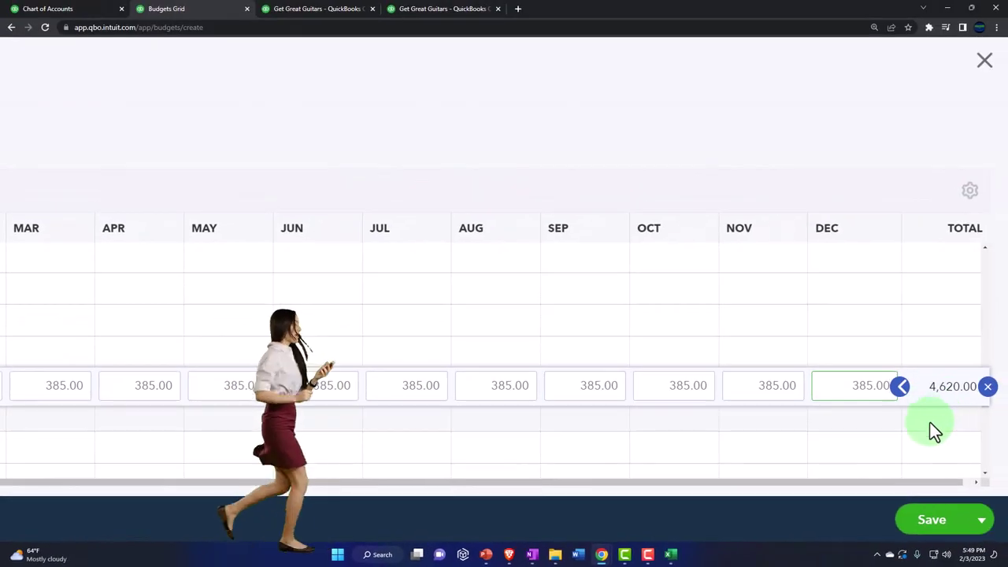
{"action": "left_click", "coordinate": [914, 425]}
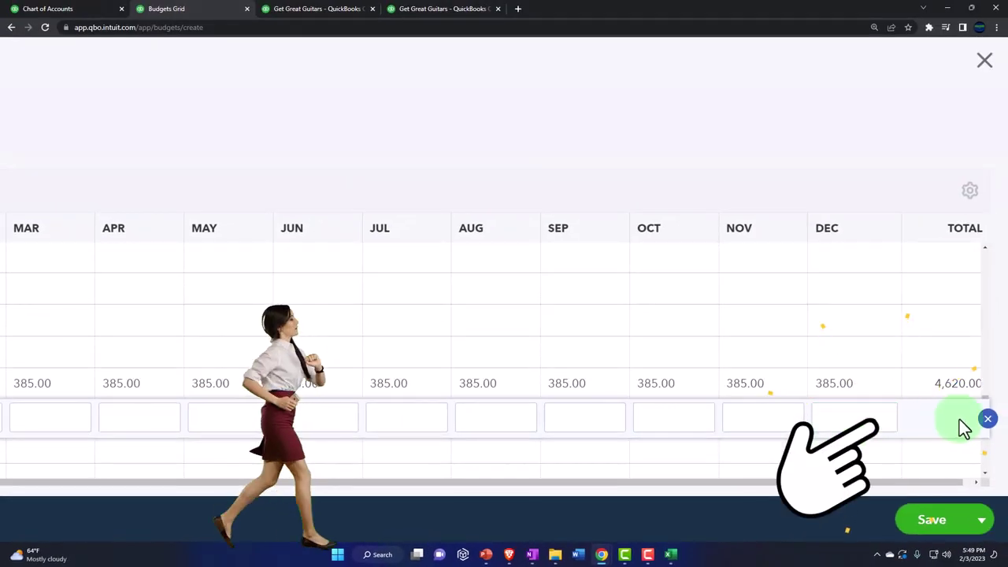
{"action": "left_click", "coordinate": [987, 420]}
Step: Review the accounts around Telephone in the QuickBooks budget and look up January's Utilities amount in the Excel workbook
{"action": "key", "text": "ctrl+minus"}
{"action": "key", "text": "ctrl+minus"}
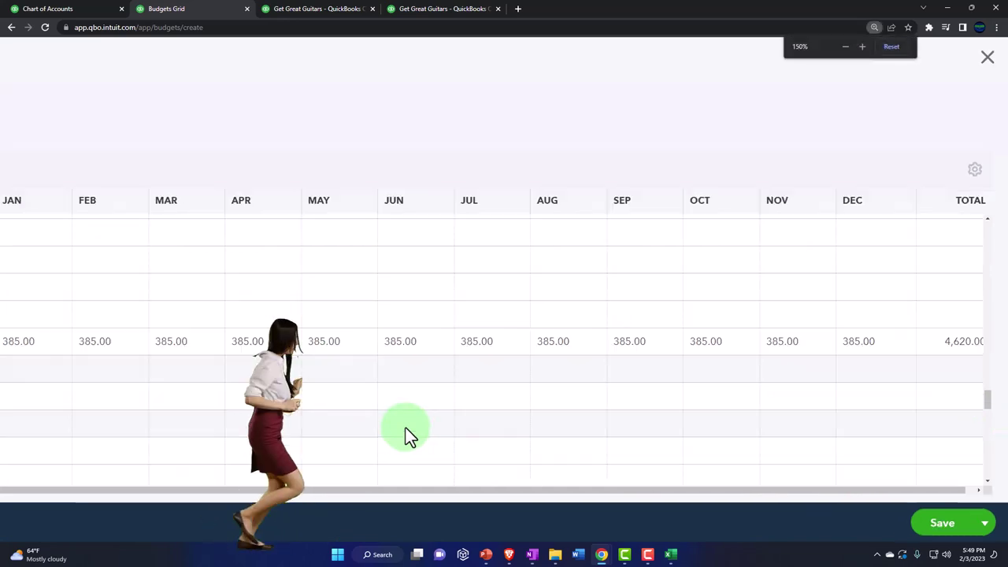
{"action": "key", "text": "ctrl+plus"}
{"action": "key", "text": "ctrl+plus"}
{"action": "key", "text": "ctrl+plus"}
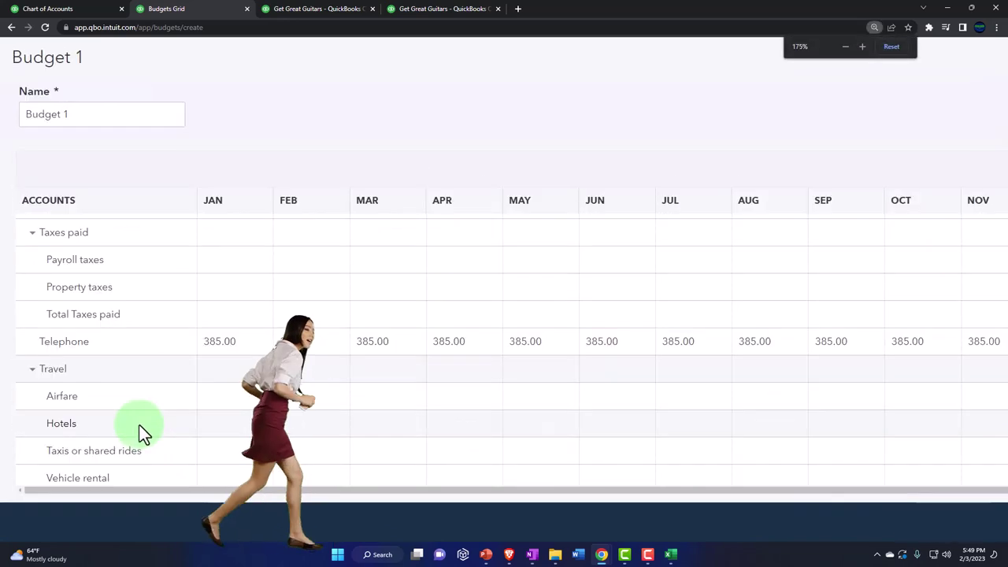
{"action": "key", "text": "ctrl+plus"}
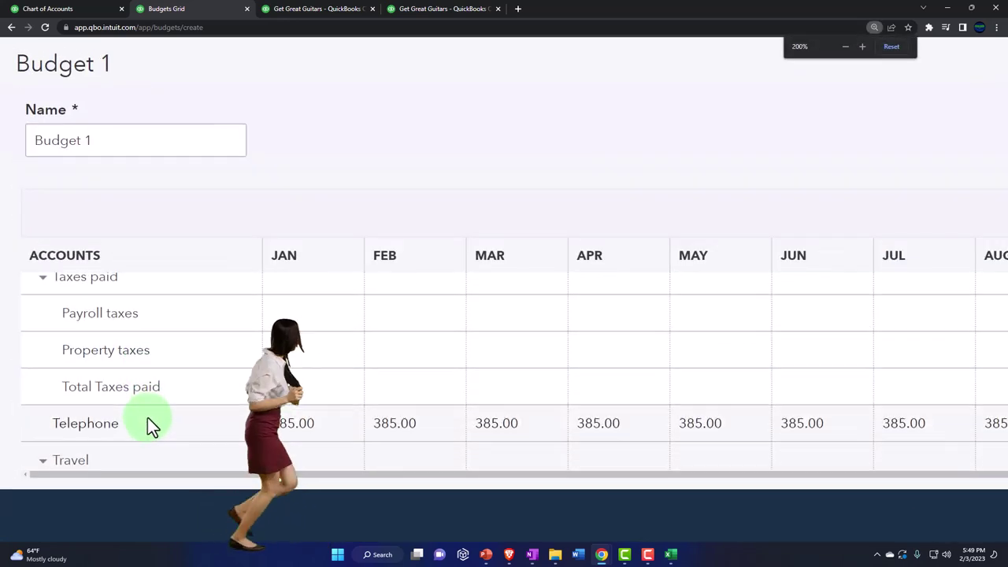
{"action": "scroll", "coordinate": [147, 417], "scroll_direction": "down", "scroll_amount": 3}
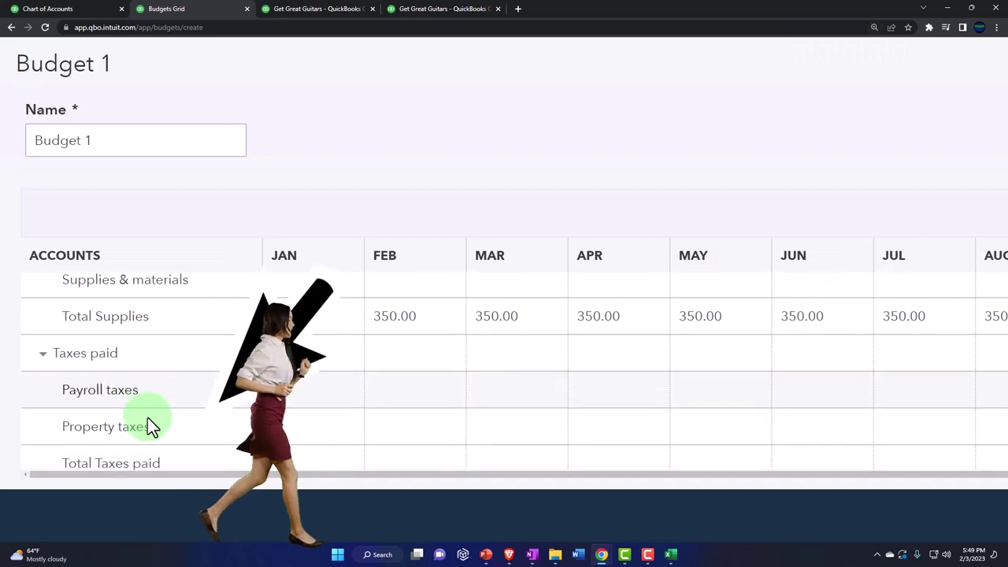
{"action": "scroll", "coordinate": [147, 418], "scroll_direction": "down", "scroll_amount": 1}
{"action": "scroll", "coordinate": [147, 417], "scroll_direction": "up", "scroll_amount": 2}
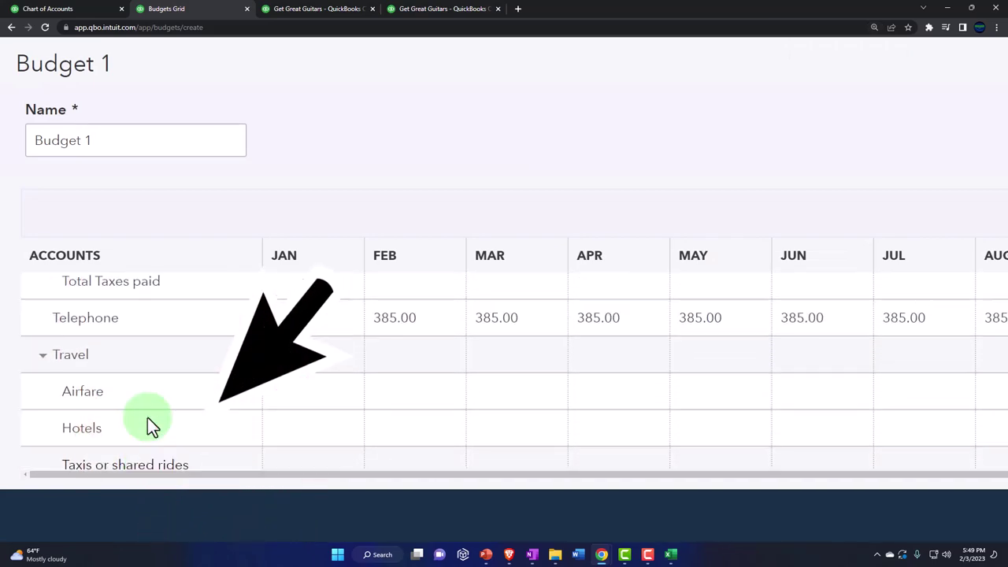
{"action": "left_click", "coordinate": [671, 554]}
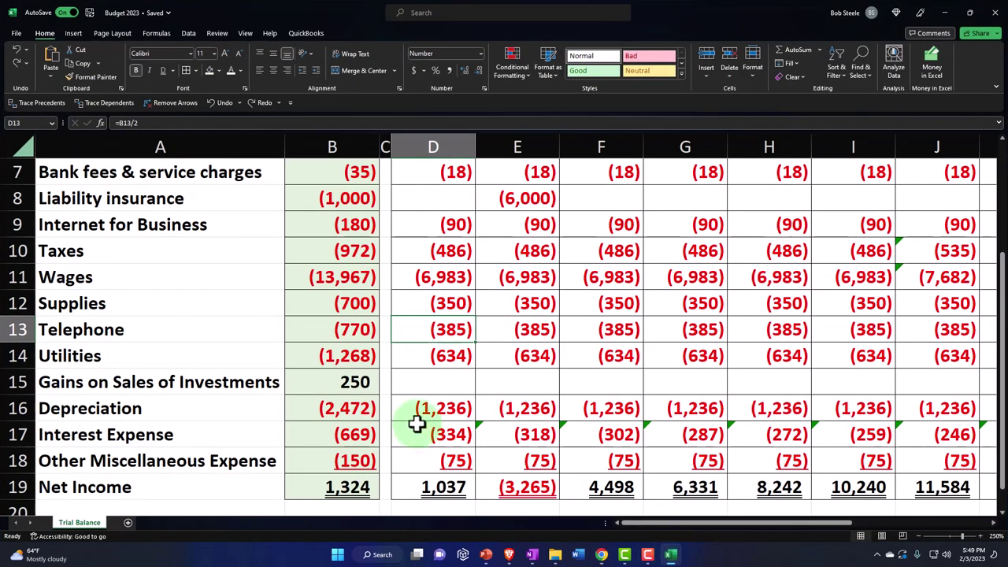
{"action": "left_click", "coordinate": [423, 351]}
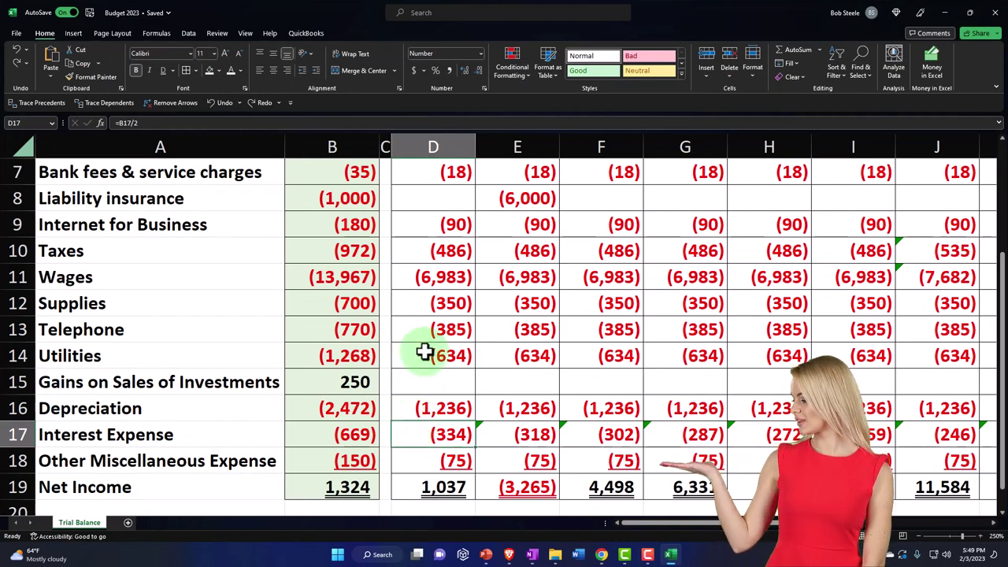
{"action": "scroll", "coordinate": [423, 349], "scroll_direction": "down", "scroll_amount": 1}
{"action": "left_click", "coordinate": [682, 554]}
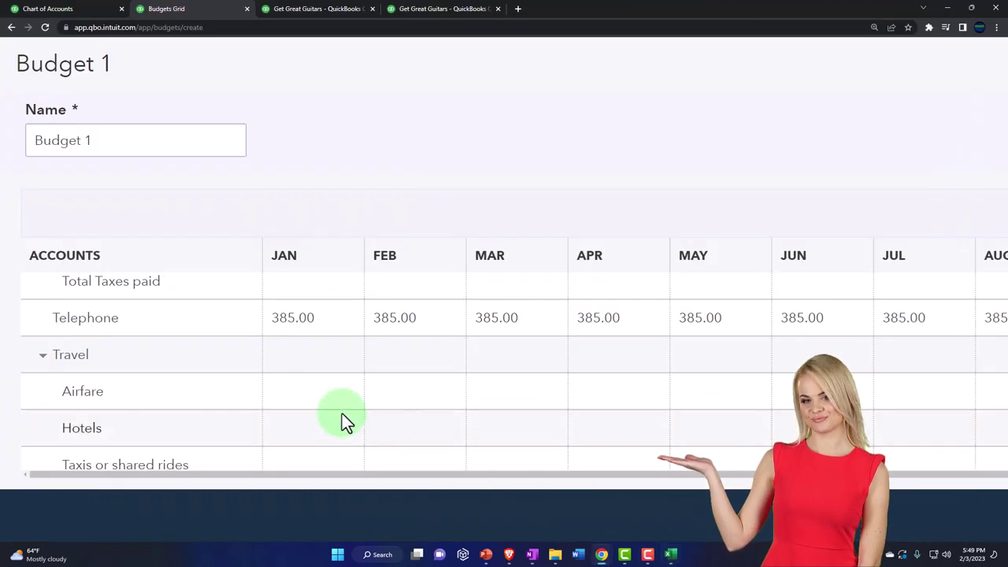
Step: Enter 634 as January's amount for the main Utilities account and copy it across all remaining months
{"action": "scroll", "coordinate": [242, 383], "scroll_direction": "down", "scroll_amount": 1}
{"action": "scroll", "coordinate": [243, 383], "scroll_direction": "down", "scroll_amount": 4}
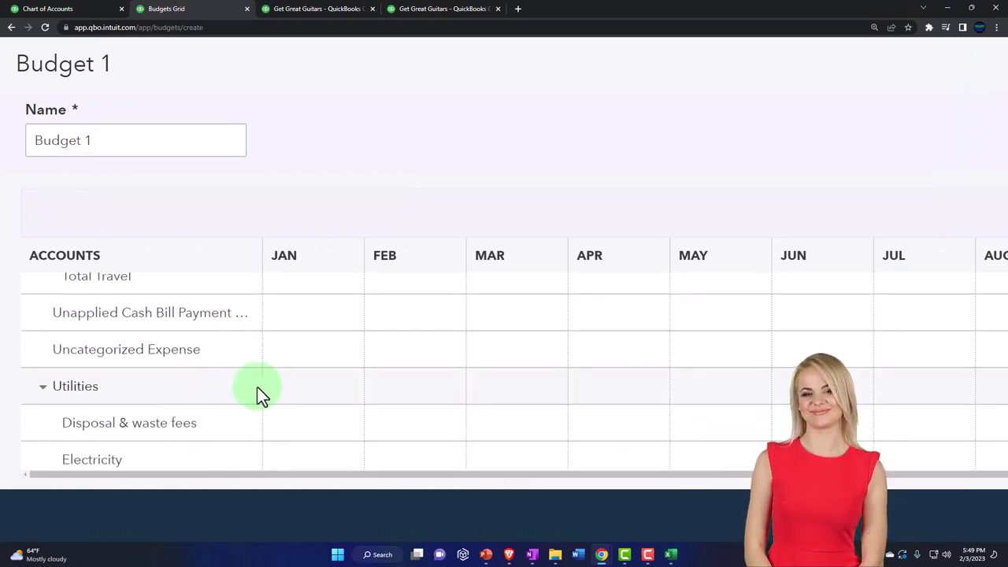
{"action": "scroll", "coordinate": [304, 387], "scroll_direction": "down", "scroll_amount": 1}
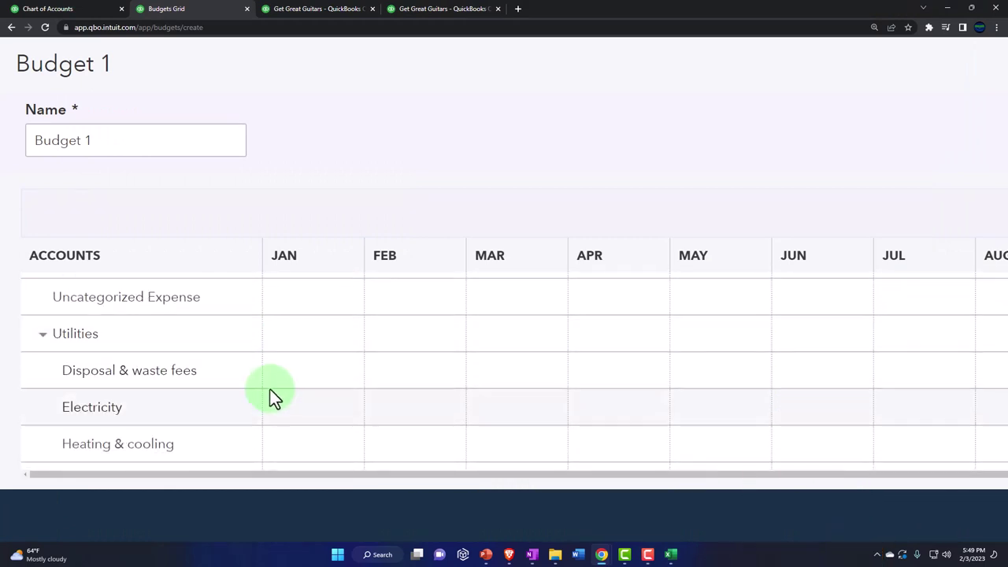
{"action": "left_click", "coordinate": [299, 337]}
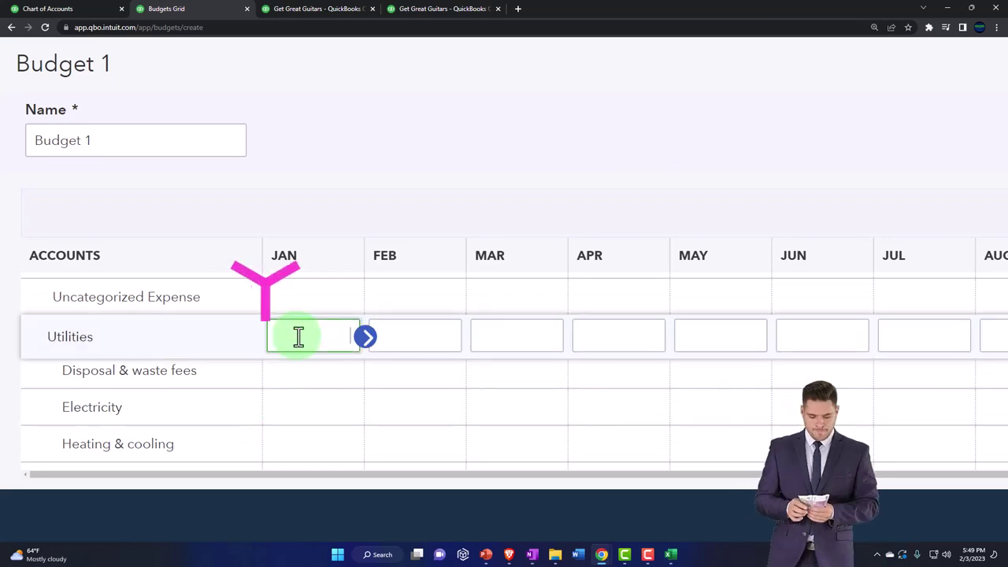
{"action": "left_click", "coordinate": [671, 556]}
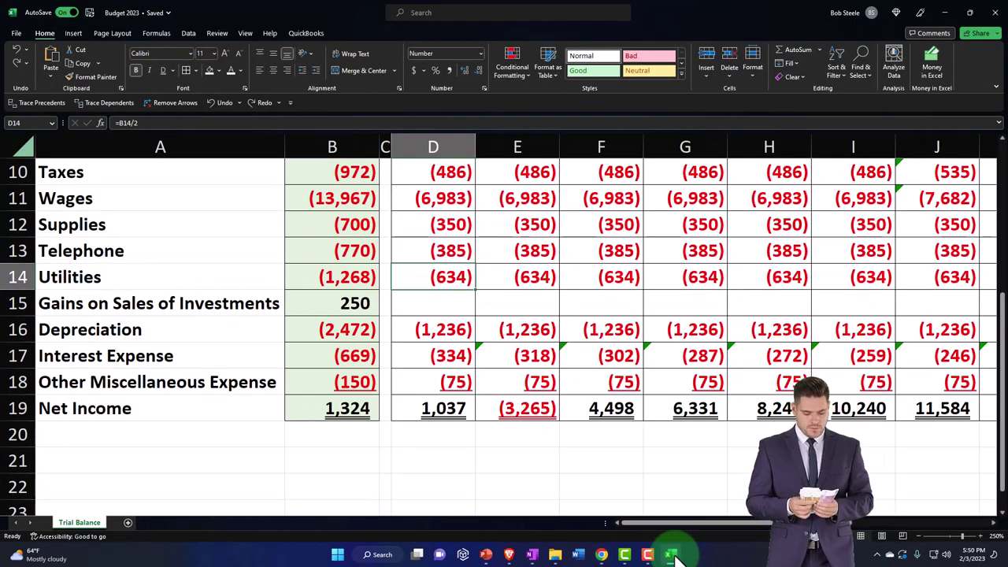
{"action": "left_click", "coordinate": [672, 556]}
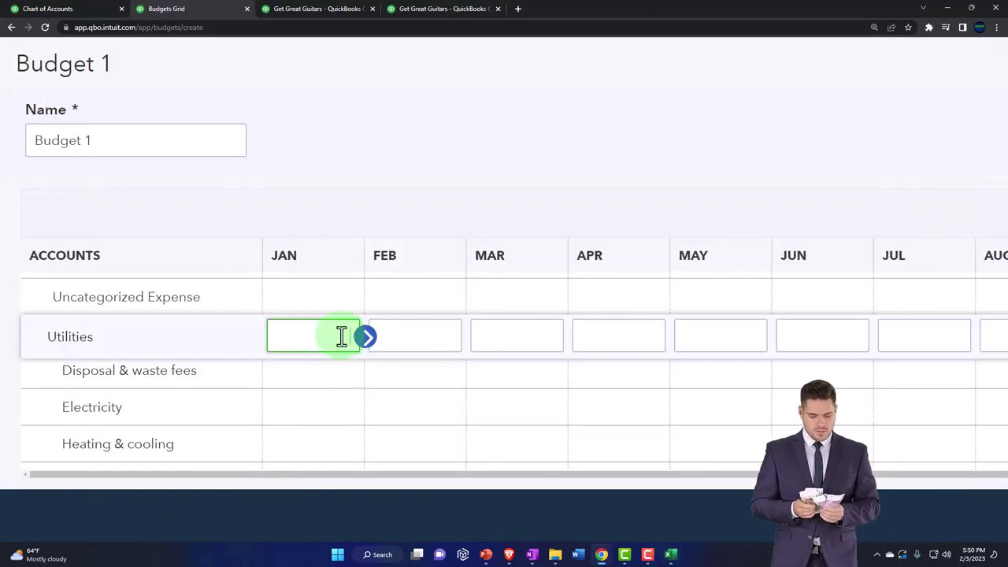
{"action": "type", "text": "634"}
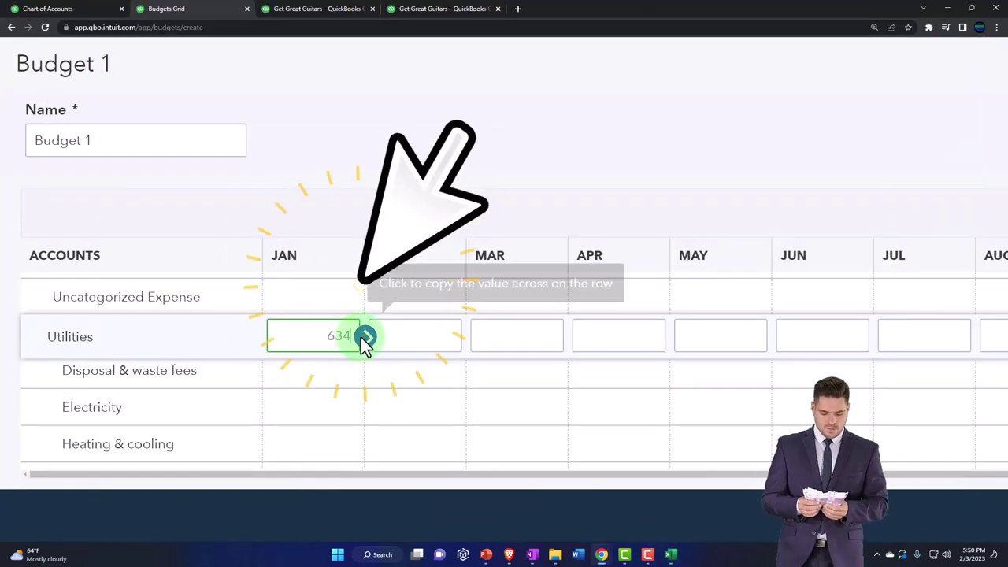
{"action": "left_click", "coordinate": [364, 337]}
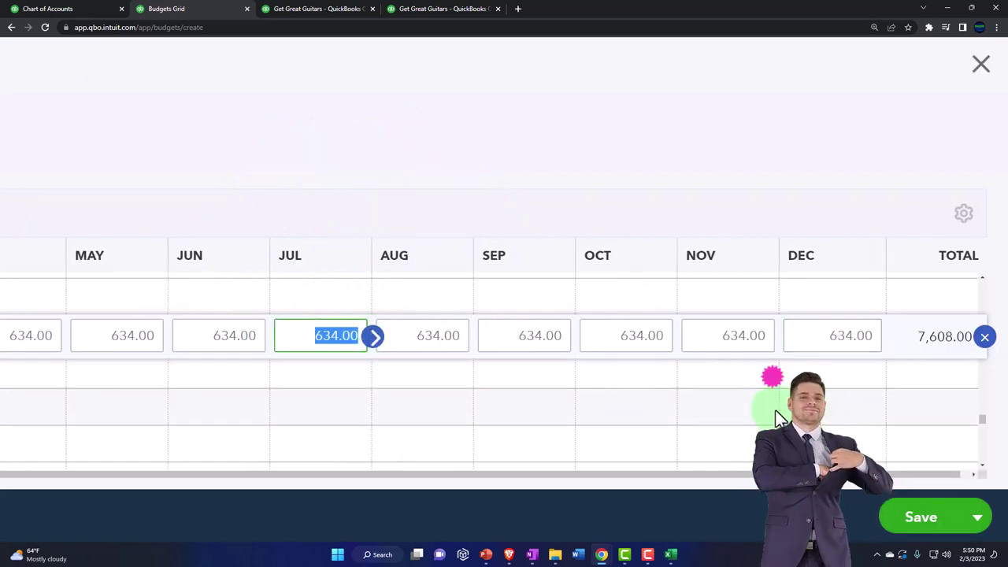
{"action": "left_click", "coordinate": [746, 416]}
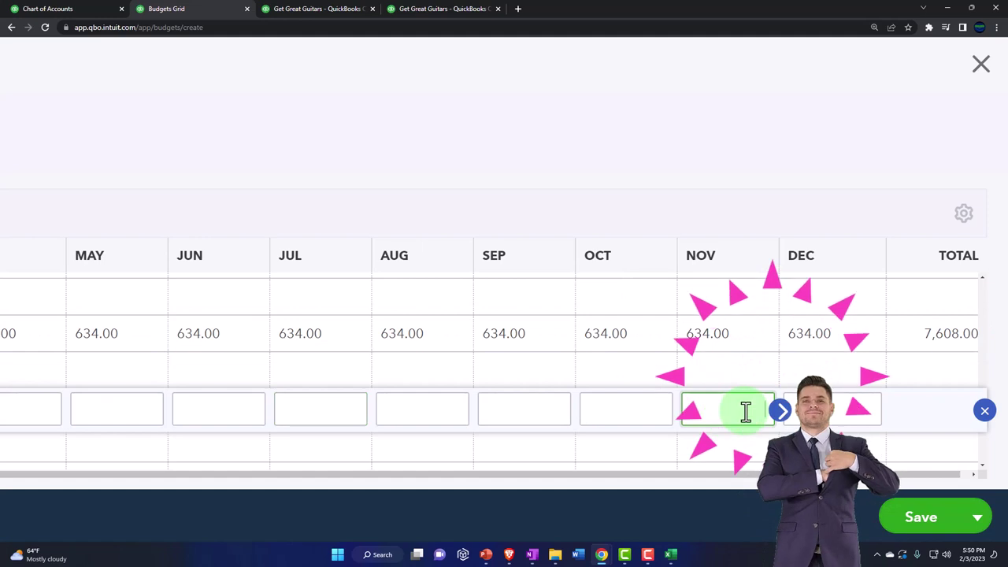
Step: Close the empty Electricity row in the QuickBooks budget and look up January's Depreciation amount in the Budget 2023 Excel workbook
{"action": "left_click", "coordinate": [983, 415]}
{"action": "key", "text": "ctrl+minus"}
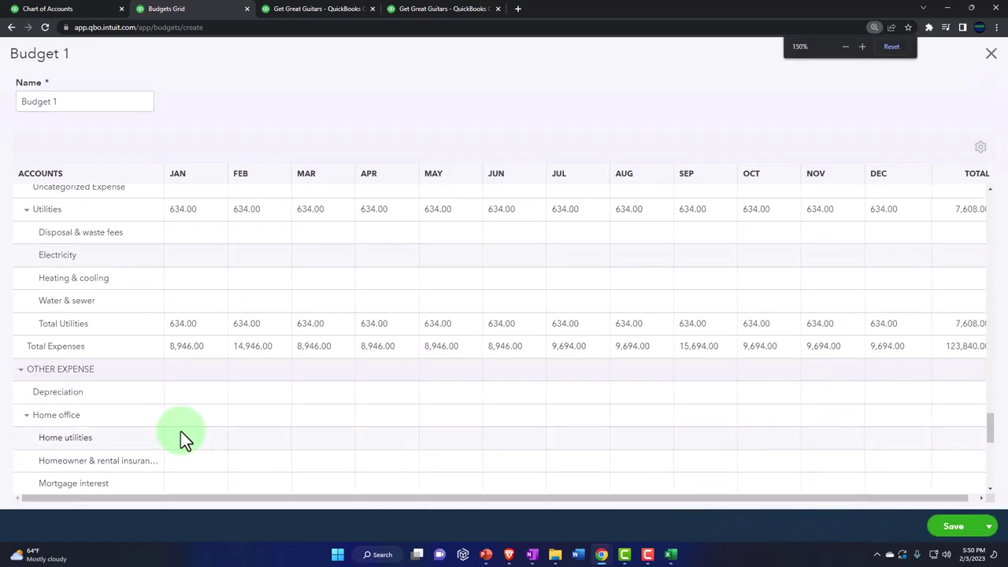
{"action": "key", "text": "ctrl+plus"}
{"action": "key", "text": "ctrl+plus"}
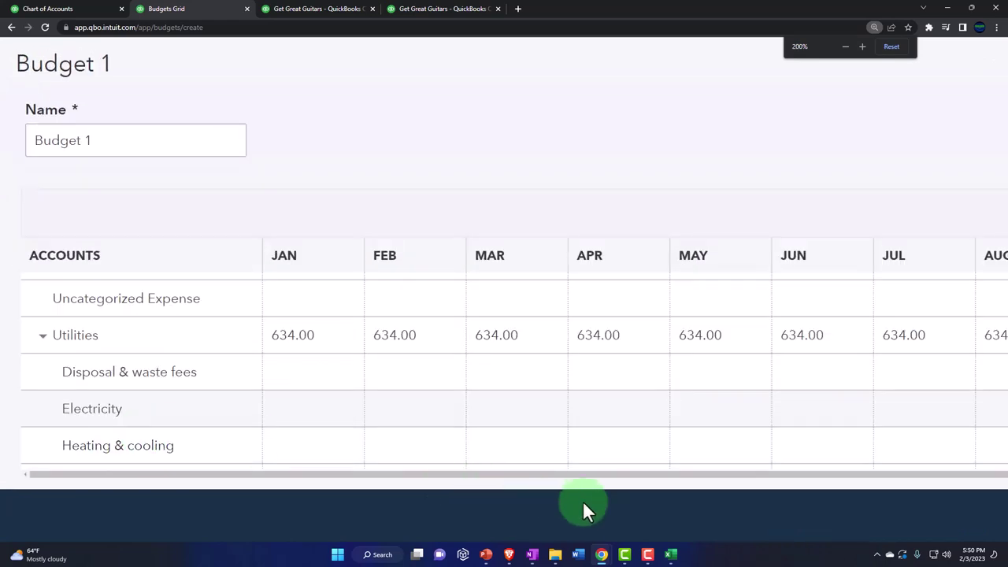
{"action": "left_click", "coordinate": [670, 554]}
{"action": "left_click", "coordinate": [241, 365]}
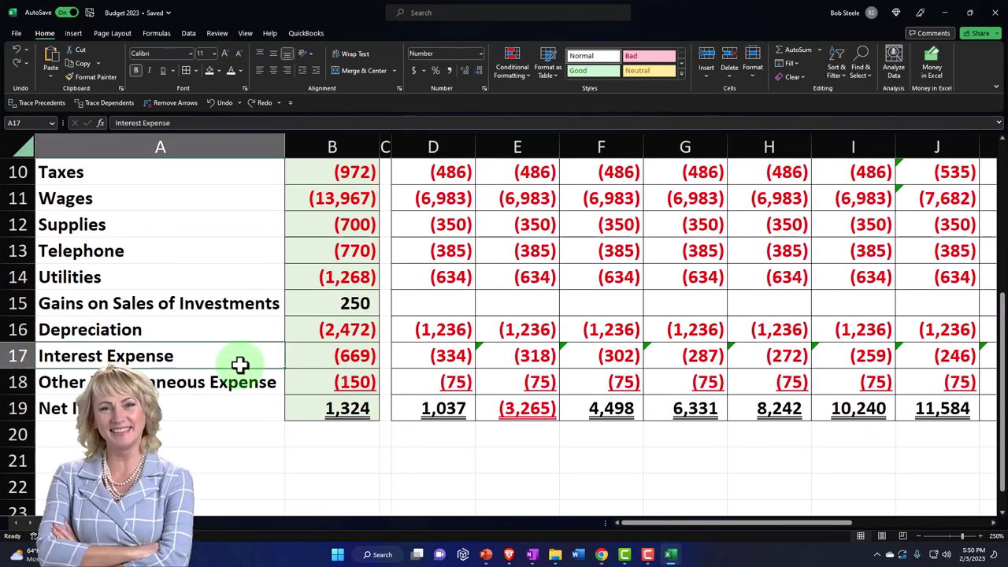
{"action": "left_click", "coordinate": [354, 301]}
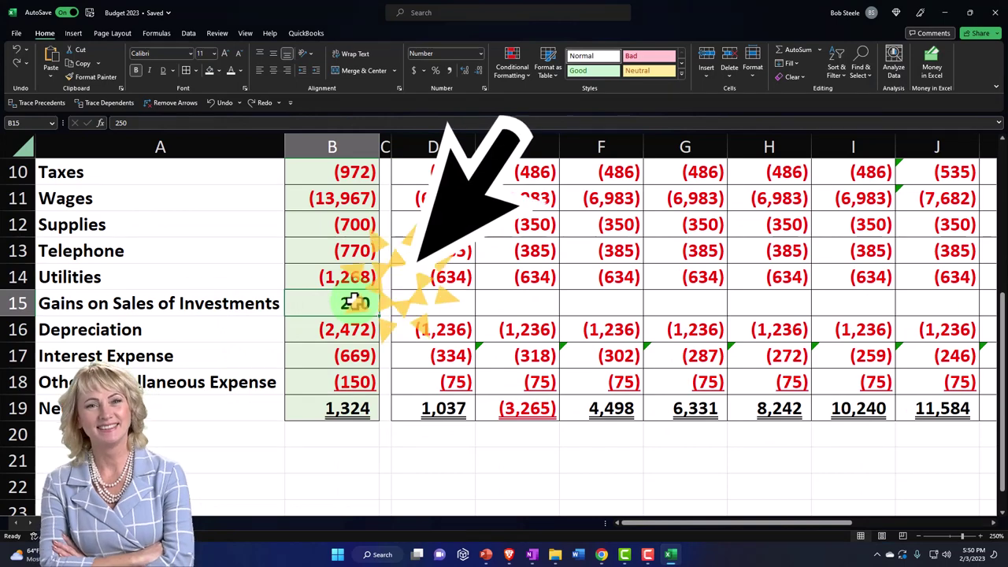
{"action": "left_click", "coordinate": [432, 329]}
{"action": "left_click", "coordinate": [672, 554]}
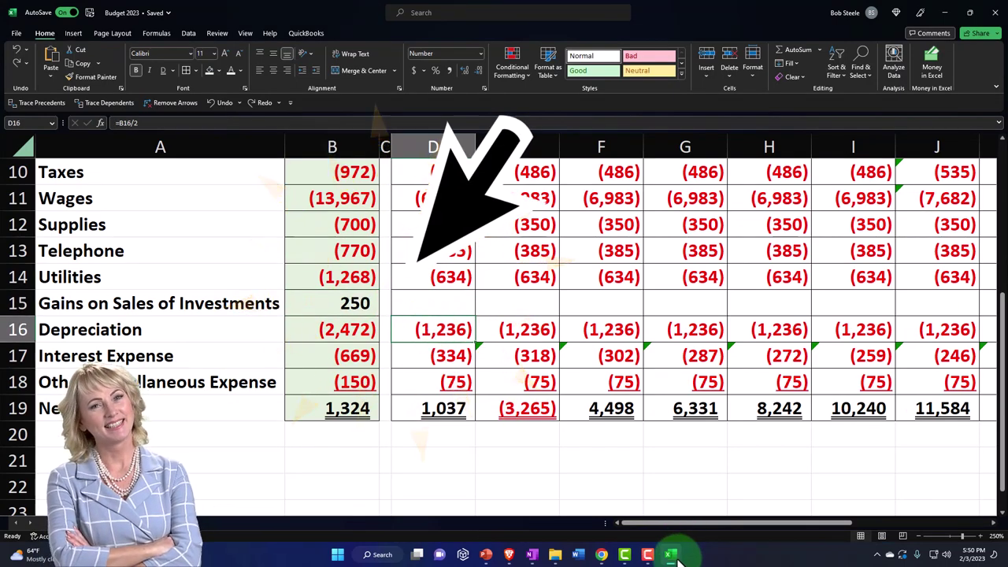
Step: Enter 1236 as January's Depreciation amount under Other Expense in the QuickBooks budget and copy it across all remaining months
{"action": "scroll", "coordinate": [183, 362], "scroll_direction": "down", "scroll_amount": 3}
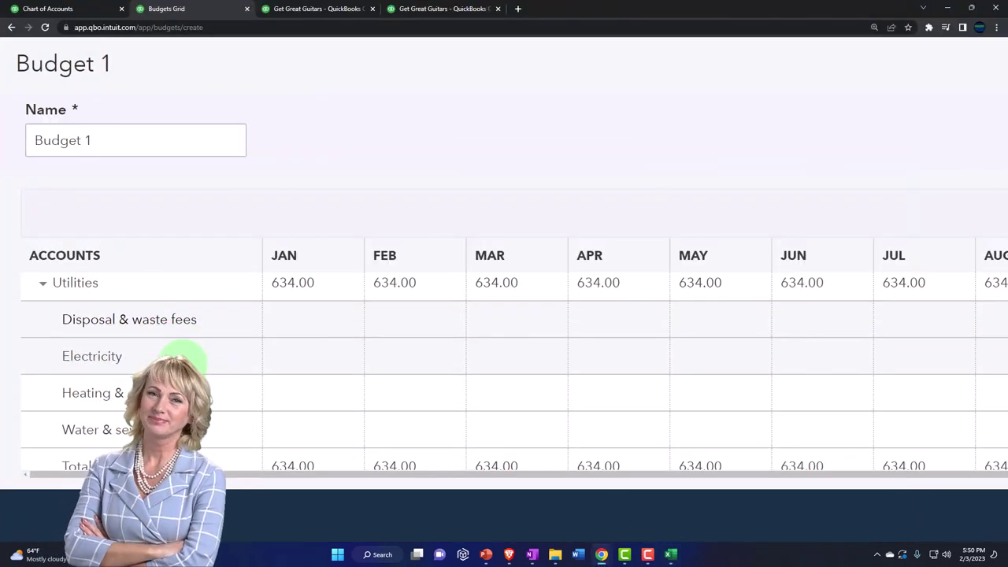
{"action": "scroll", "coordinate": [183, 362], "scroll_direction": "down", "scroll_amount": 4}
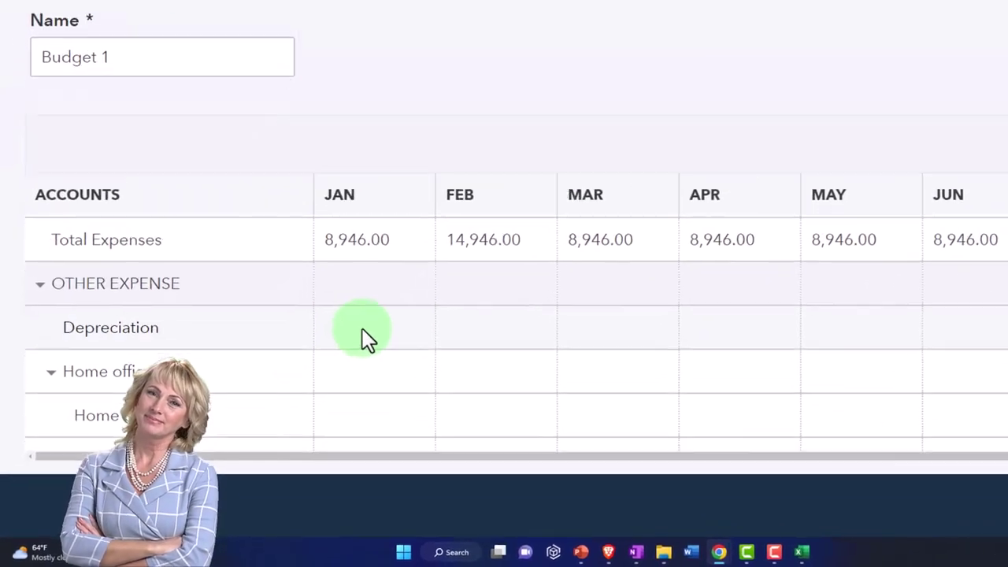
{"action": "left_click", "coordinate": [309, 374]}
{"action": "type", "text": "1,236"}
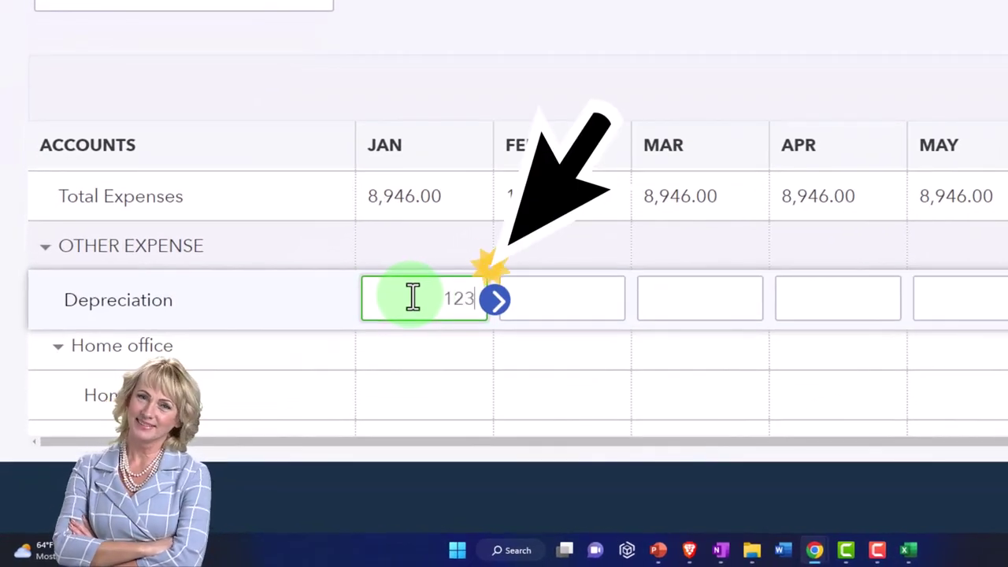
{"action": "left_click", "coordinate": [497, 305]}
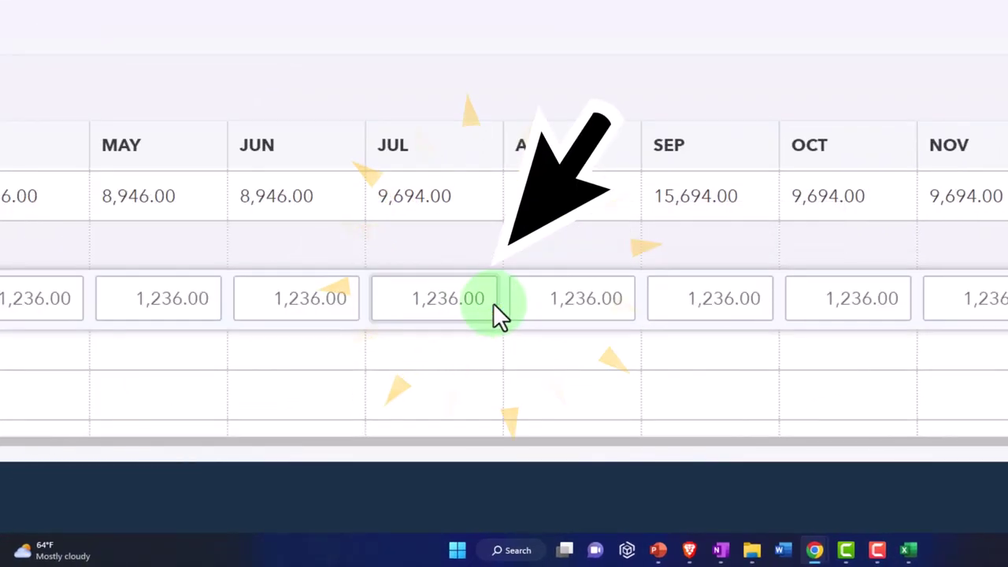
{"action": "scroll", "coordinate": [441, 331], "scroll_direction": "down", "scroll_amount": 1}
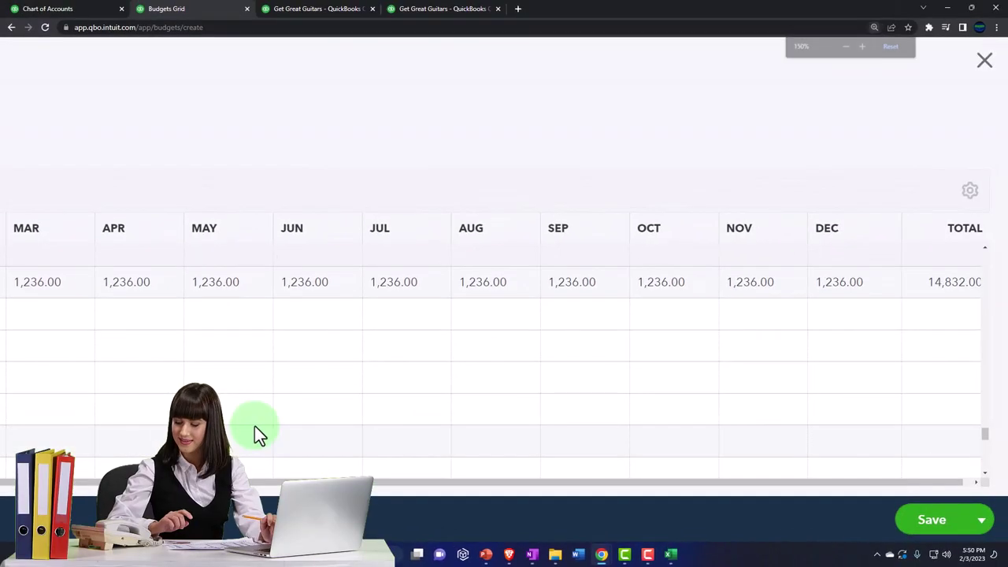
{"action": "key", "text": "ctrl+minus"}
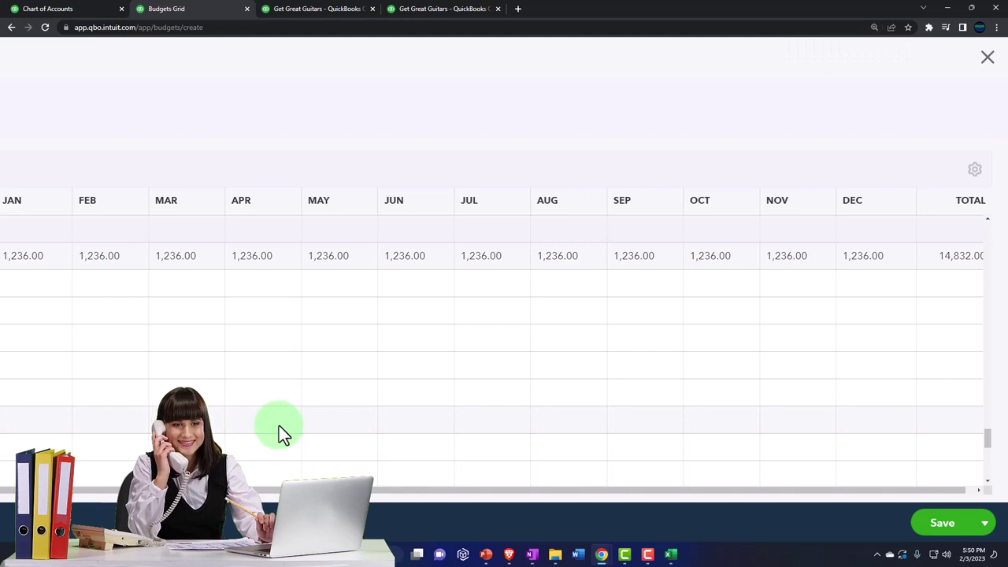
{"action": "key", "text": "ctrl+minus"}
Step: Look up January's Interest Expense amount in the Excel workbook and return to the QuickBooks budget
{"action": "key", "text": "ctrl+plus"}
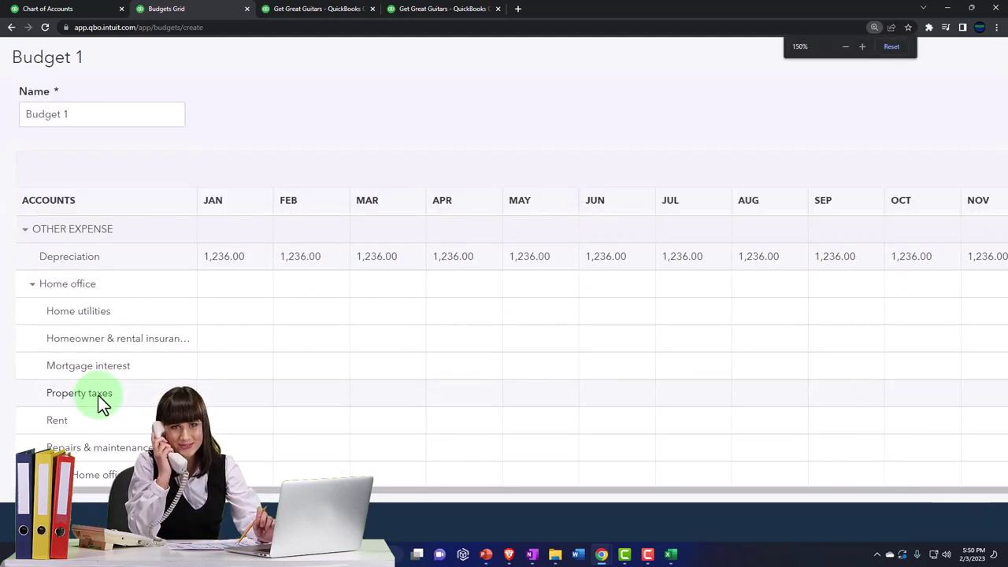
{"action": "key", "text": "ctrl+plus"}
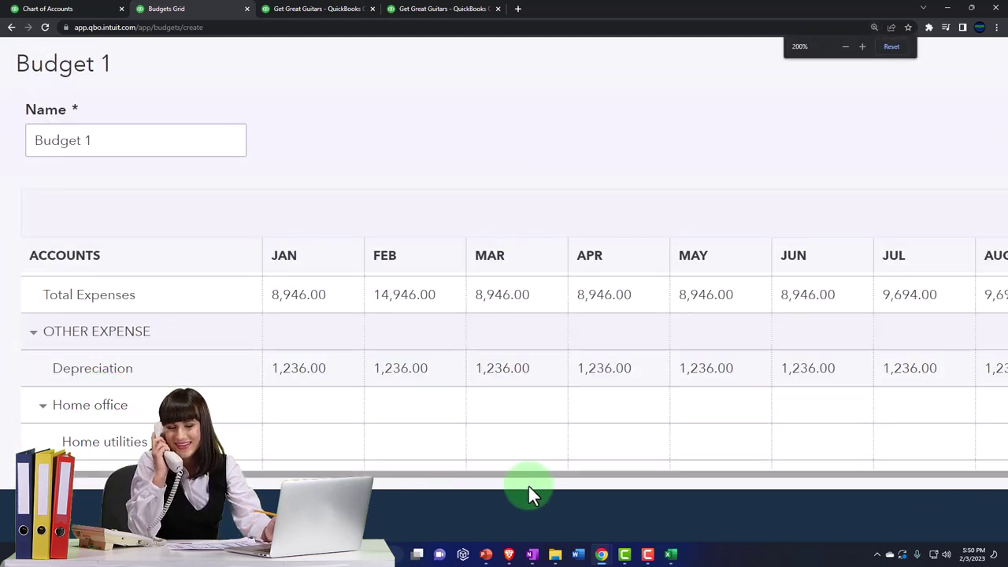
{"action": "left_click", "coordinate": [669, 556]}
{"action": "left_click", "coordinate": [357, 384]}
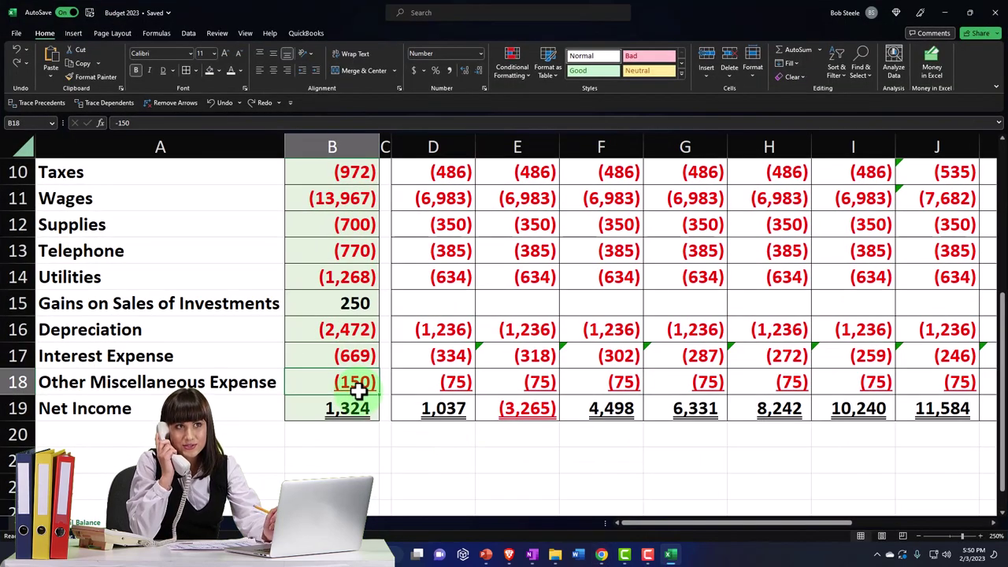
{"action": "left_click", "coordinate": [196, 360]}
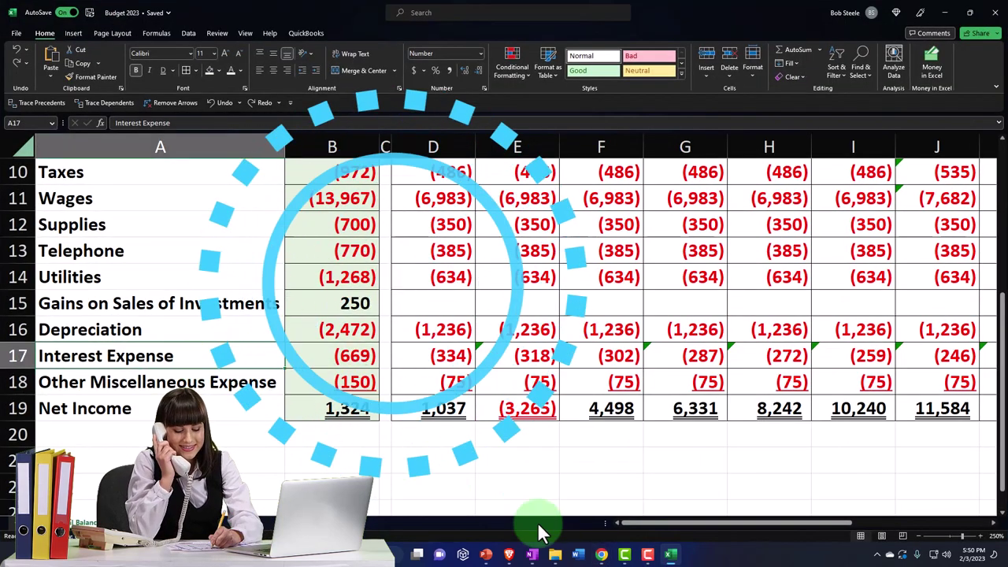
{"action": "left_click", "coordinate": [434, 359]}
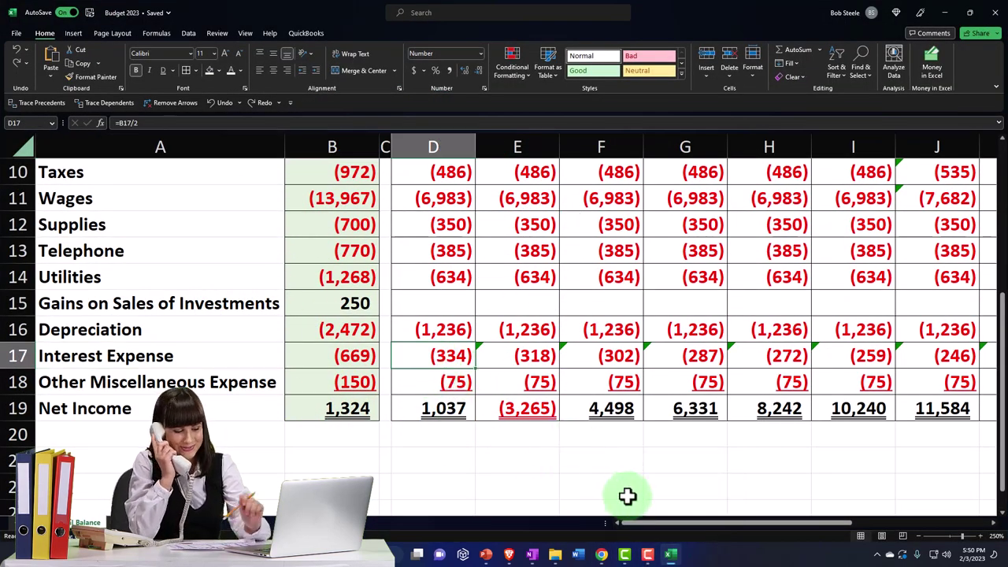
{"action": "left_click", "coordinate": [671, 555]}
Step: Enter 334 as January's Interest Expense amount under Other Expense and copy it across all remaining months
{"action": "scroll", "coordinate": [147, 387], "scroll_direction": "down", "scroll_amount": 2}
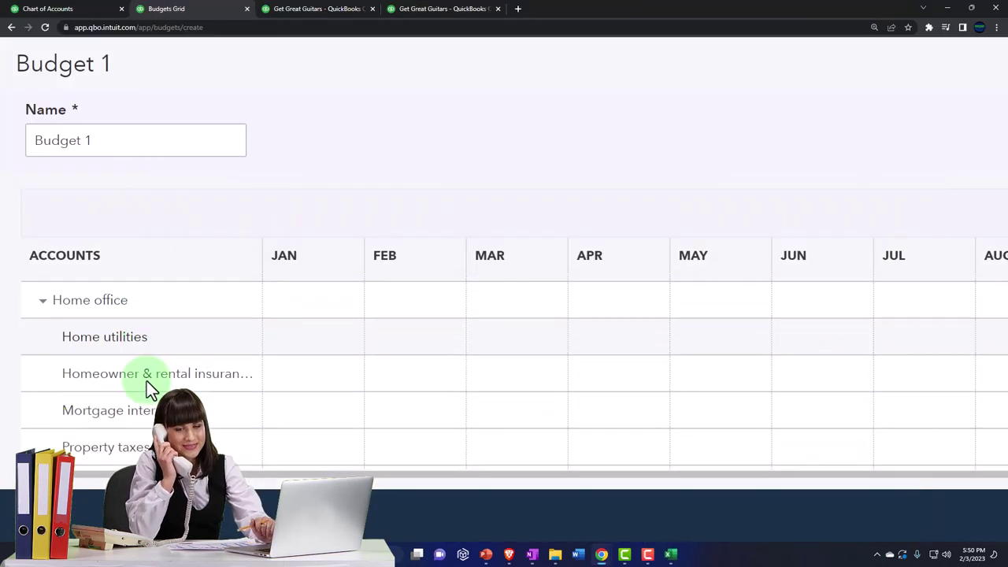
{"action": "scroll", "coordinate": [147, 387], "scroll_direction": "up", "scroll_amount": 1}
{"action": "scroll", "coordinate": [146, 385], "scroll_direction": "down", "scroll_amount": 2}
{"action": "scroll", "coordinate": [146, 386], "scroll_direction": "down", "scroll_amount": 3}
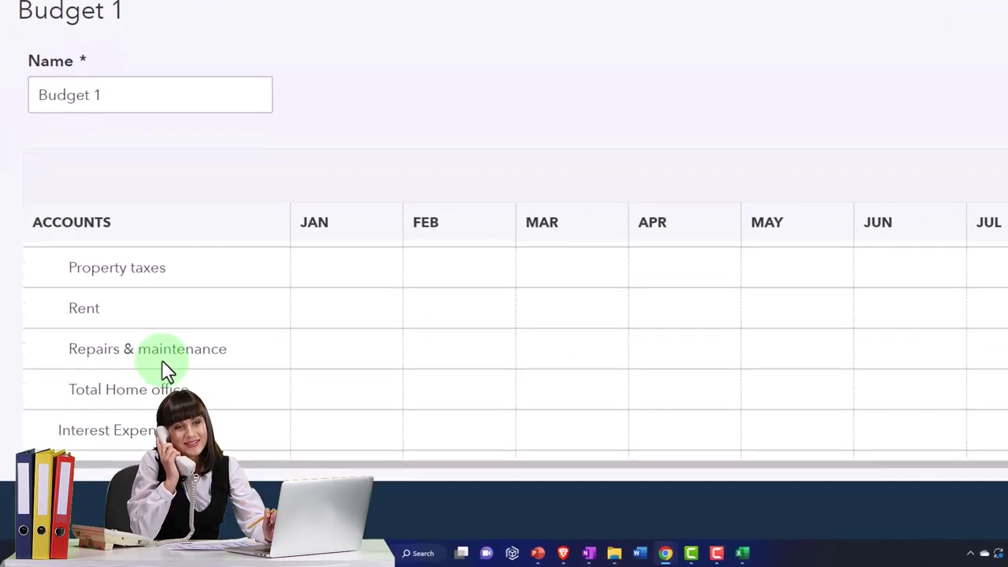
{"action": "scroll", "coordinate": [166, 371], "scroll_direction": "down", "scroll_amount": 3}
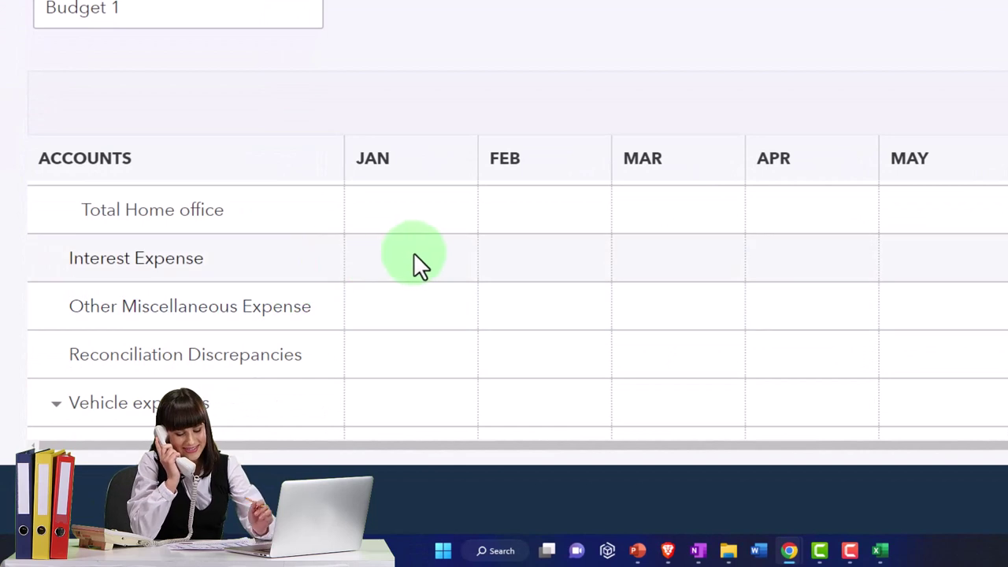
{"action": "left_click", "coordinate": [414, 257]}
{"action": "type", "text": "334"}
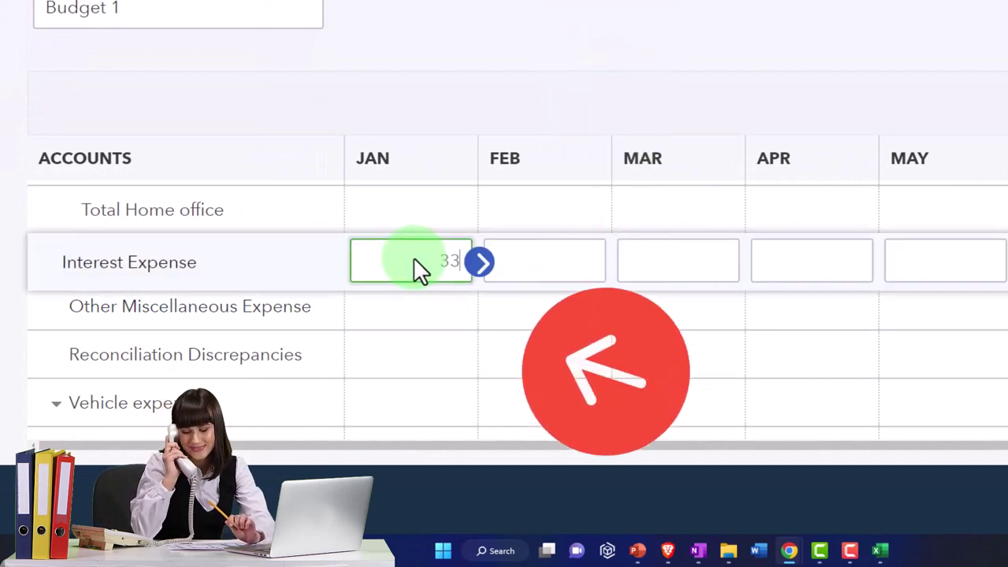
{"action": "left_click", "coordinate": [479, 262]}
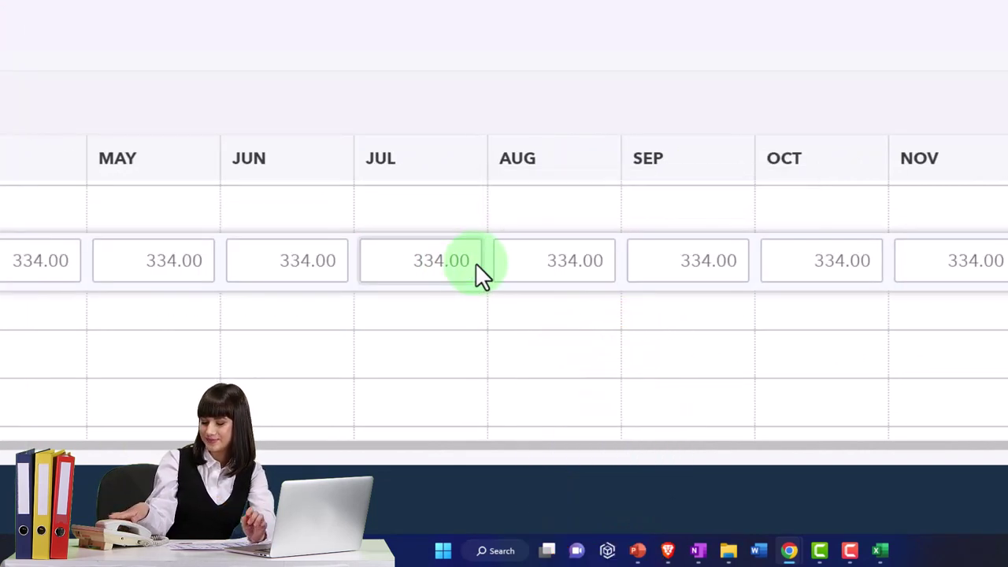
{"action": "left_click", "coordinate": [473, 316]}
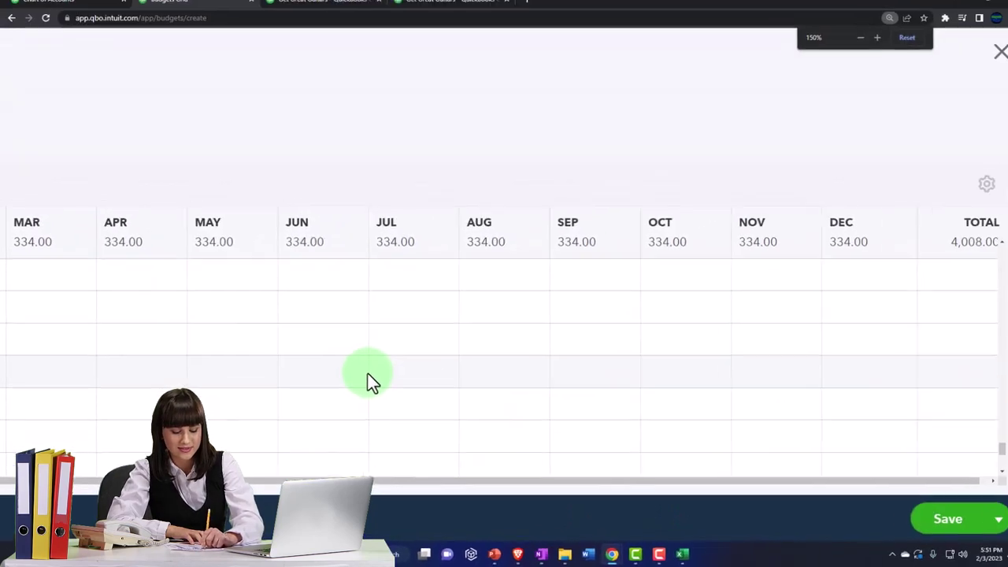
{"action": "key", "text": "ctrl+minus"}
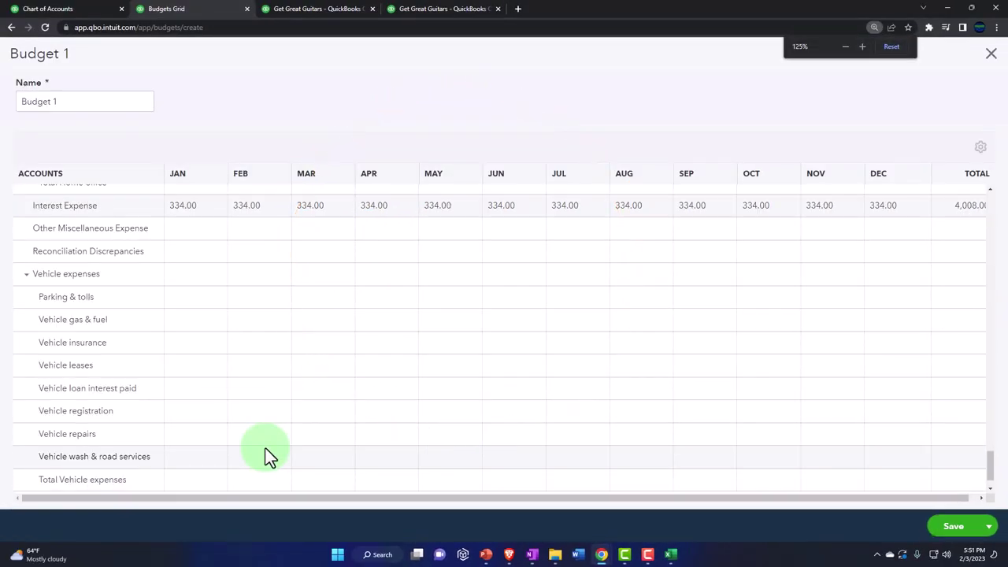
Step: Look up January's Other Miscellaneous Expense amount in the Excel workbook and return to the QuickBooks budget
{"action": "key", "text": "ctrl+plus"}
{"action": "key", "text": "ctrl+plus"}
{"action": "key", "text": "ctrl+plus"}
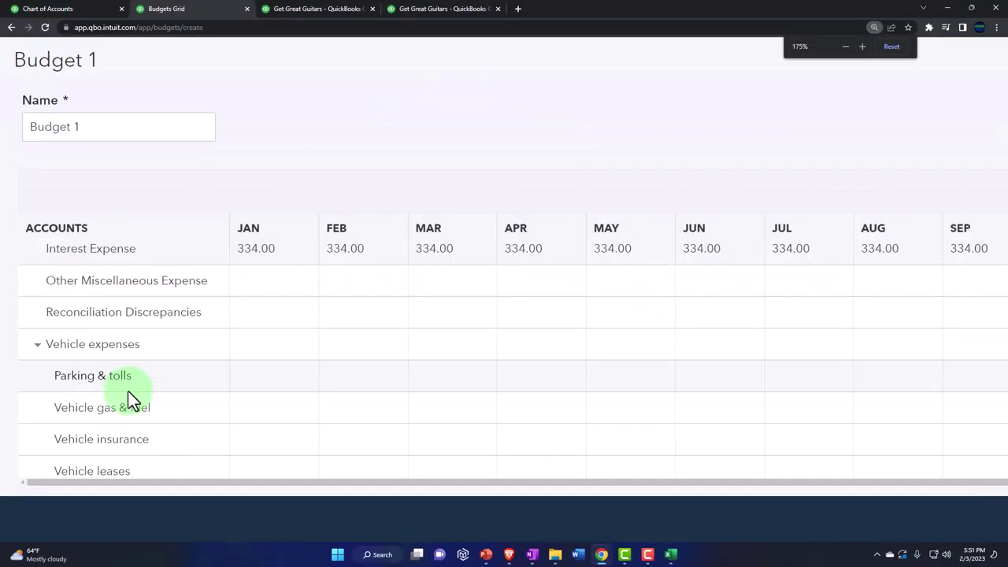
{"action": "left_click", "coordinate": [671, 556]}
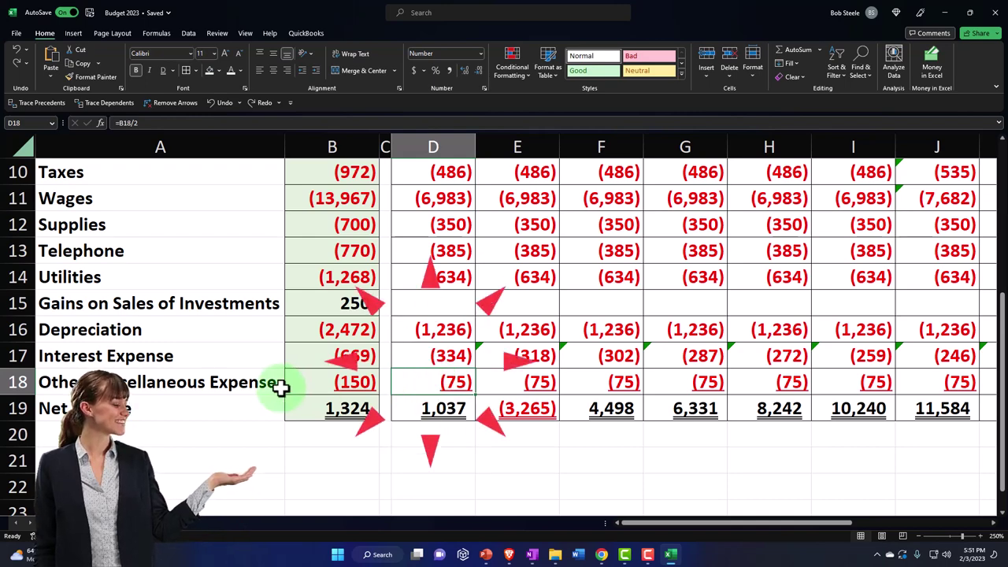
{"action": "left_click", "coordinate": [671, 556]}
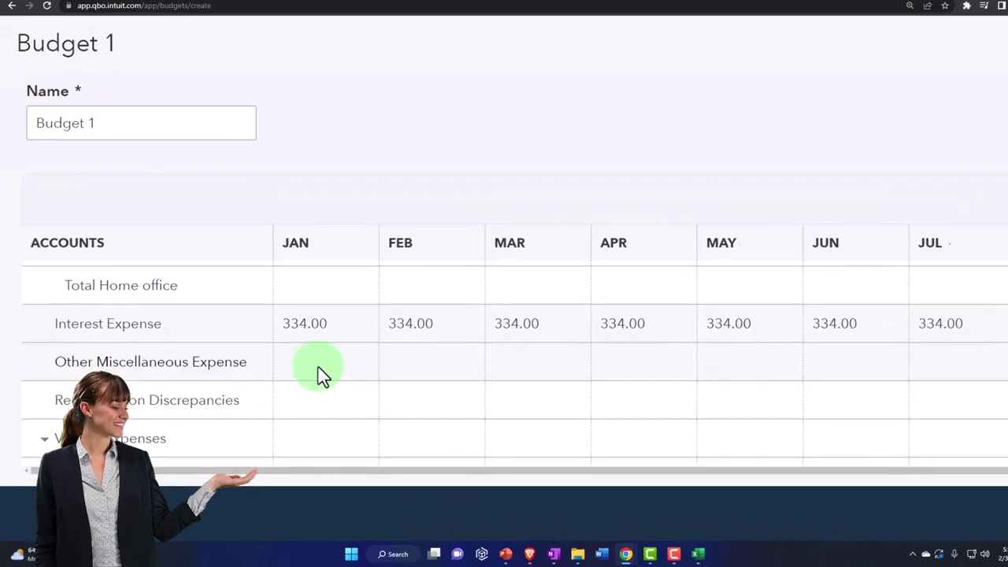
Step: Enter 75 as January's Other Miscellaneous Expense amount and copy it across all remaining months
{"action": "left_click", "coordinate": [323, 374]}
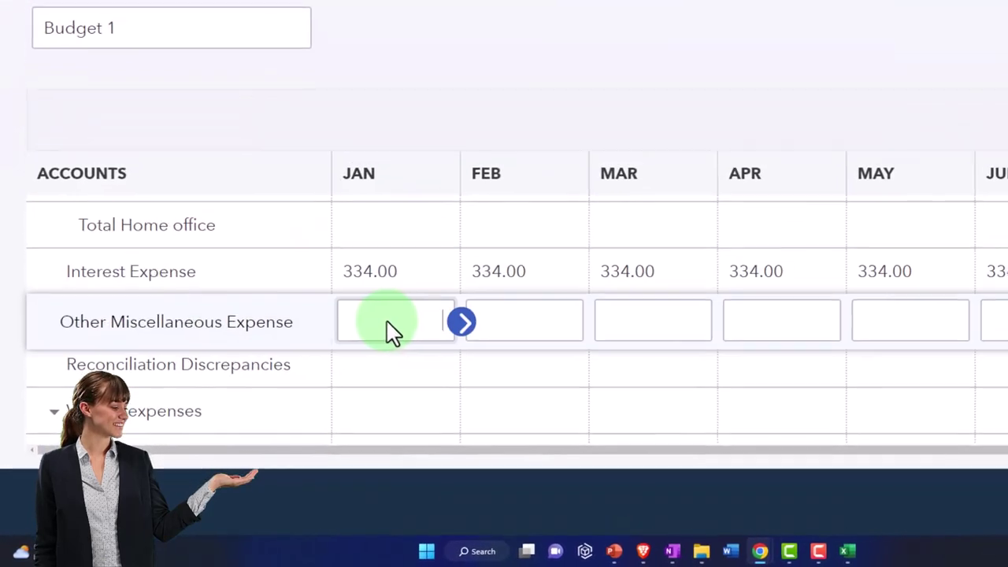
{"action": "type", "text": "75"}
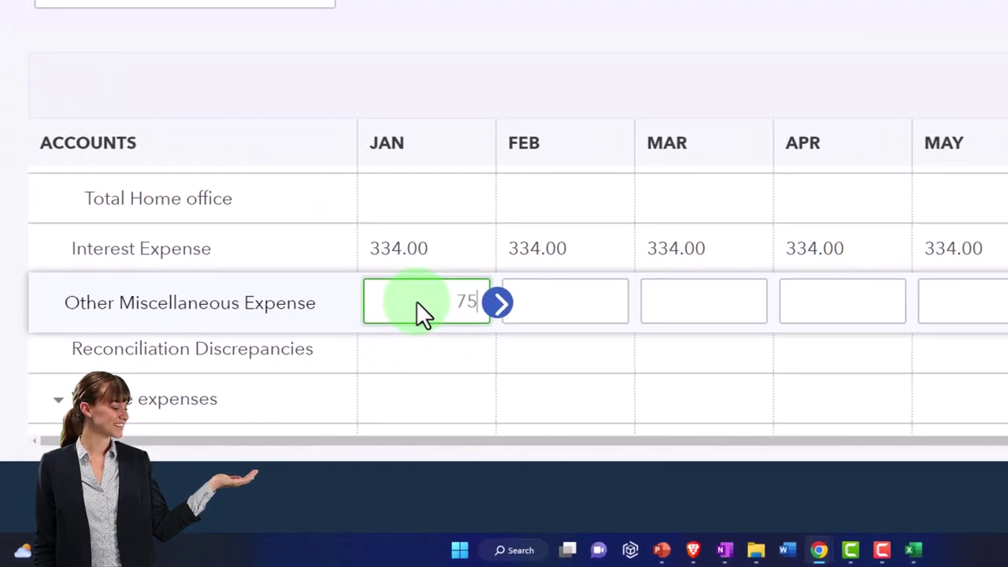
{"action": "left_click", "coordinate": [500, 304]}
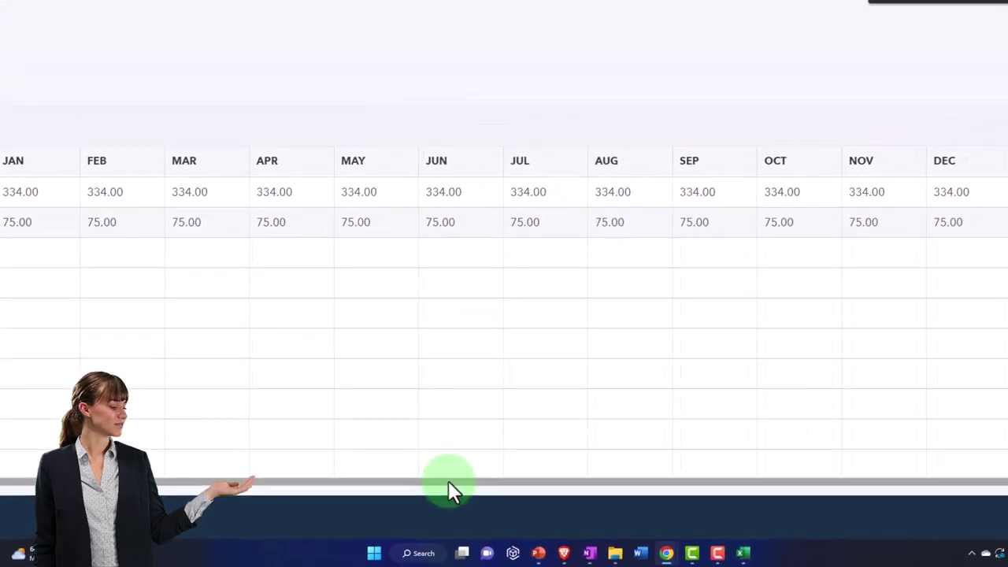
{"action": "key", "text": "ctrl+minus"}
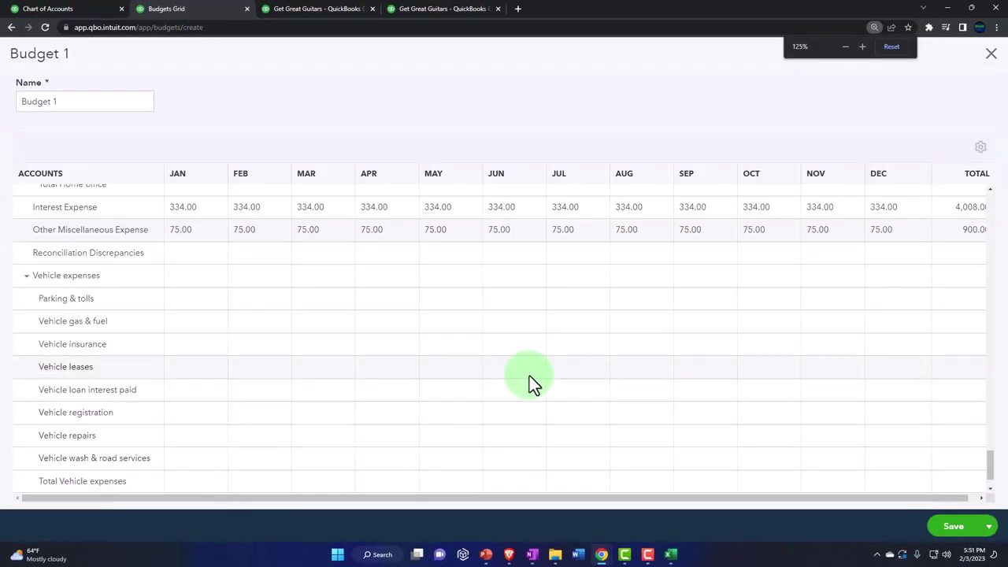
Step: Compare the QuickBooks budget's full-year total net income with the yearly Net Income in the Excel workbook, ending back in QuickBooks
{"action": "scroll", "coordinate": [529, 382], "scroll_direction": "down", "scroll_amount": 2}
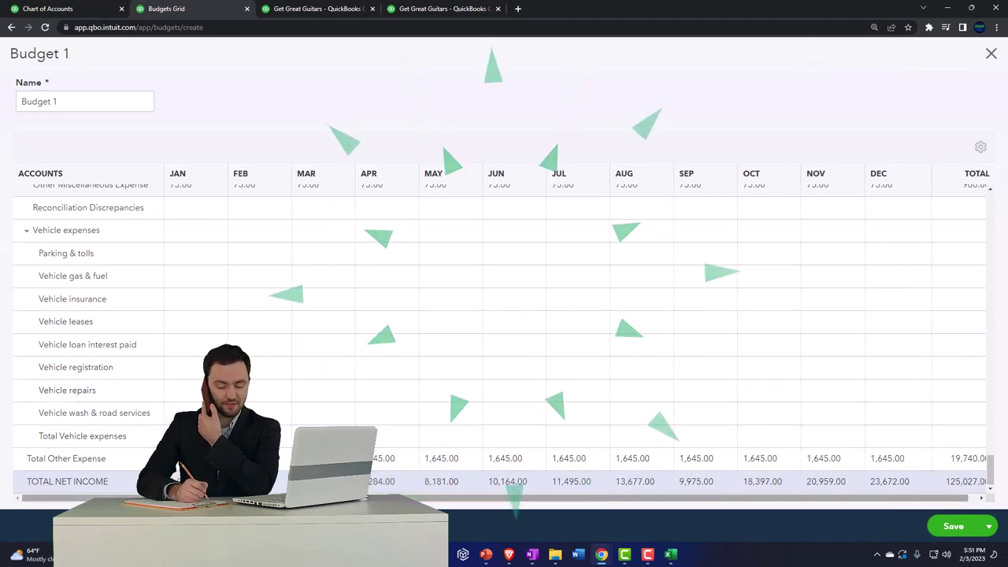
{"action": "left_click", "coordinate": [670, 555]}
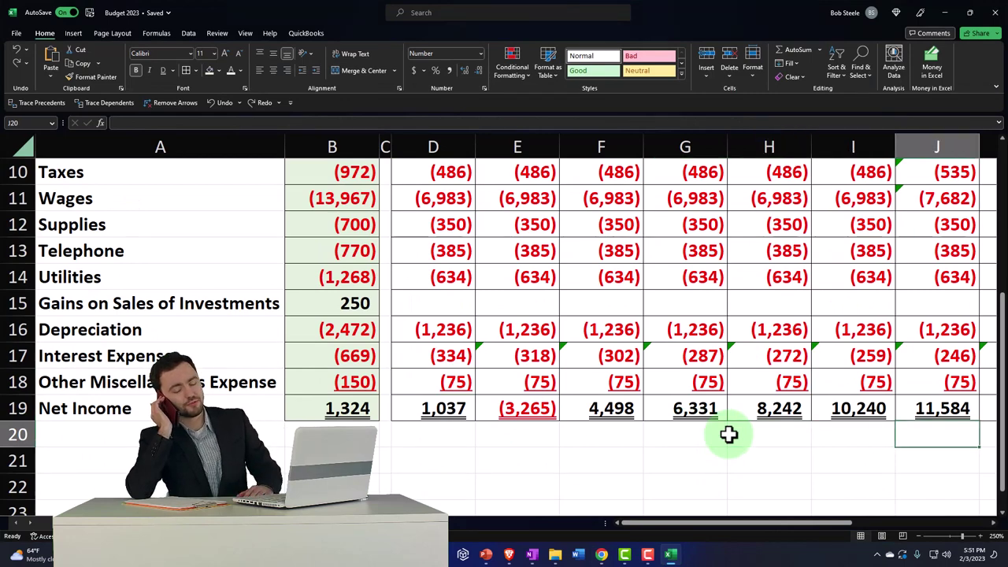
{"action": "key", "text": "Right"}
{"action": "key", "text": "Right"}
{"action": "key", "text": "Right"}
{"action": "key", "text": "Right"}
{"action": "key", "text": "Right"}
{"action": "key", "text": "Right"}
{"action": "key", "text": "Right"}
{"action": "key", "text": "Right"}
{"action": "key", "text": "Left"}
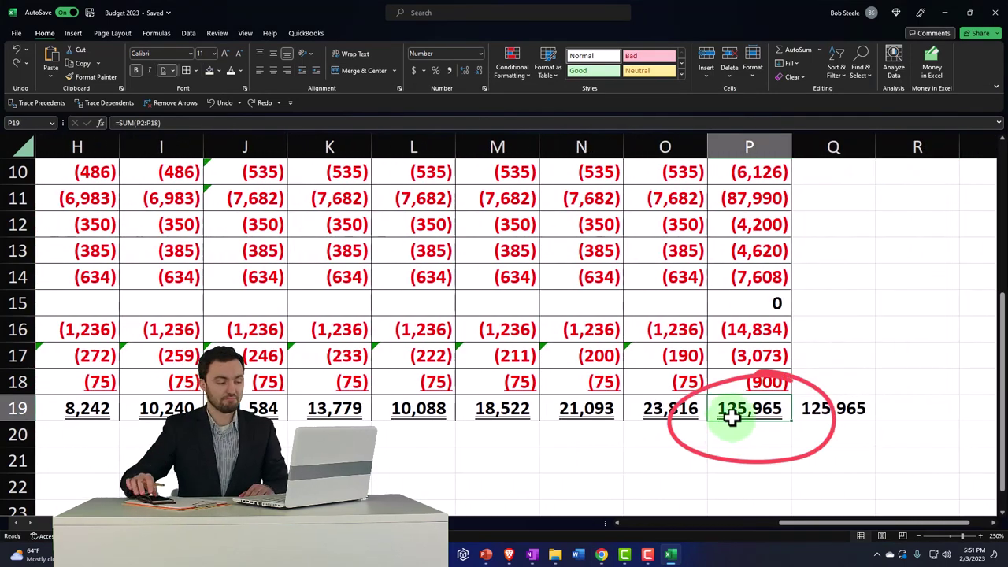
{"action": "left_click", "coordinate": [673, 554]}
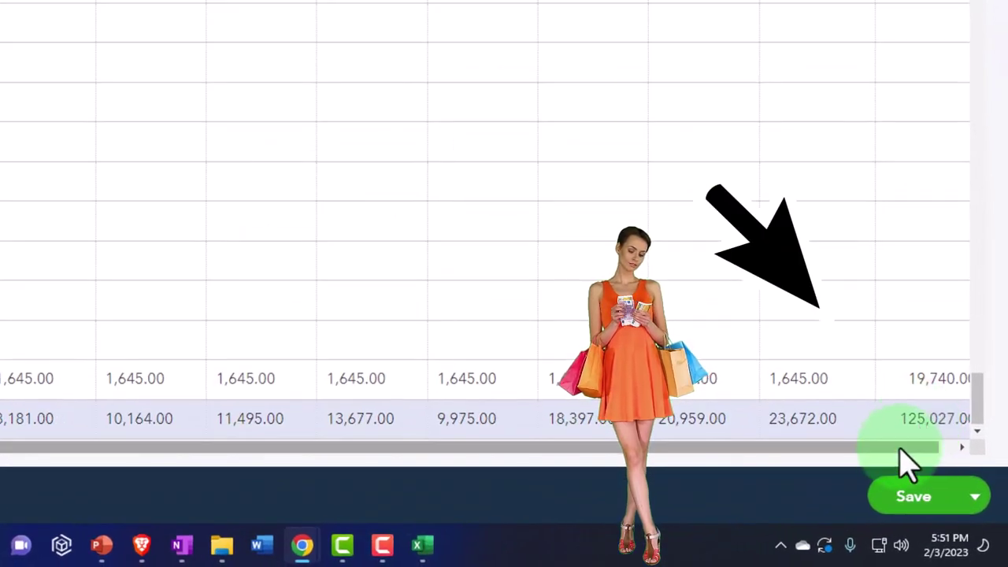
{"action": "left_click_drag", "start_coordinate": [888, 455], "coordinate": [945, 451]}
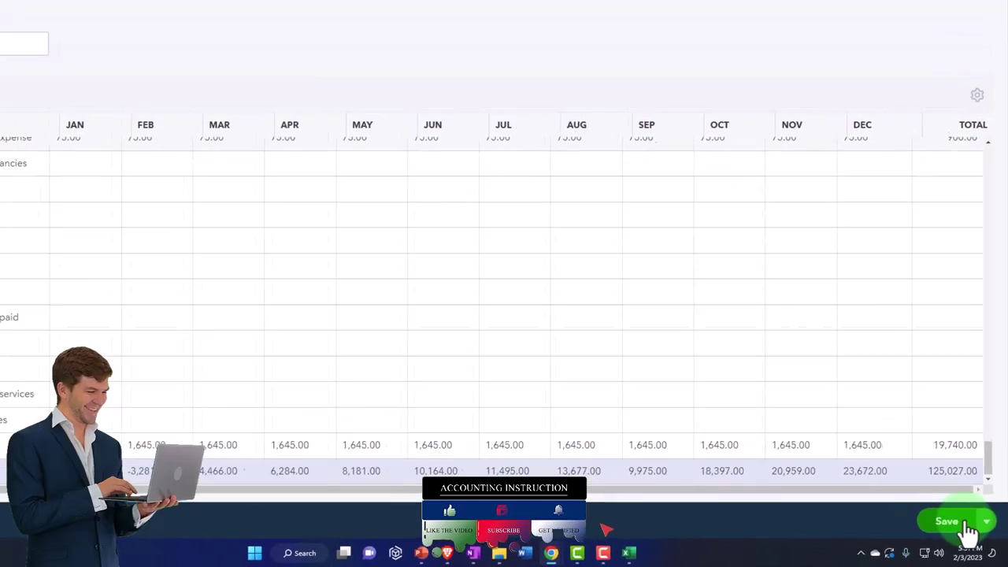
Step: Save Budget 1 and close its monthly grid to return to the list of budgets
{"action": "left_click", "coordinate": [962, 523]}
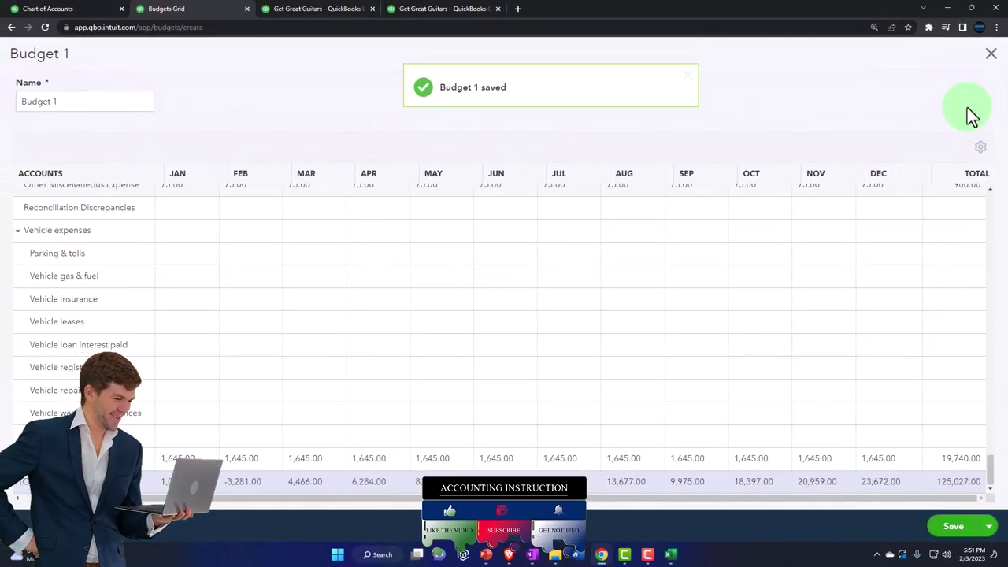
{"action": "left_click", "coordinate": [992, 54]}
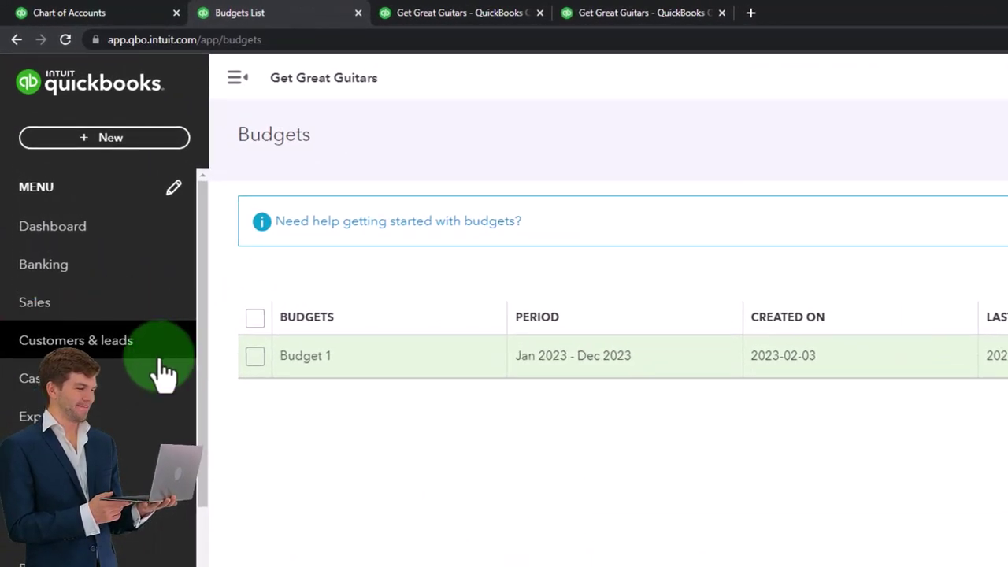
Step: Search the reports for "bud" and open the Budget vs. Actuals report
{"action": "left_click", "coordinate": [36, 394]}
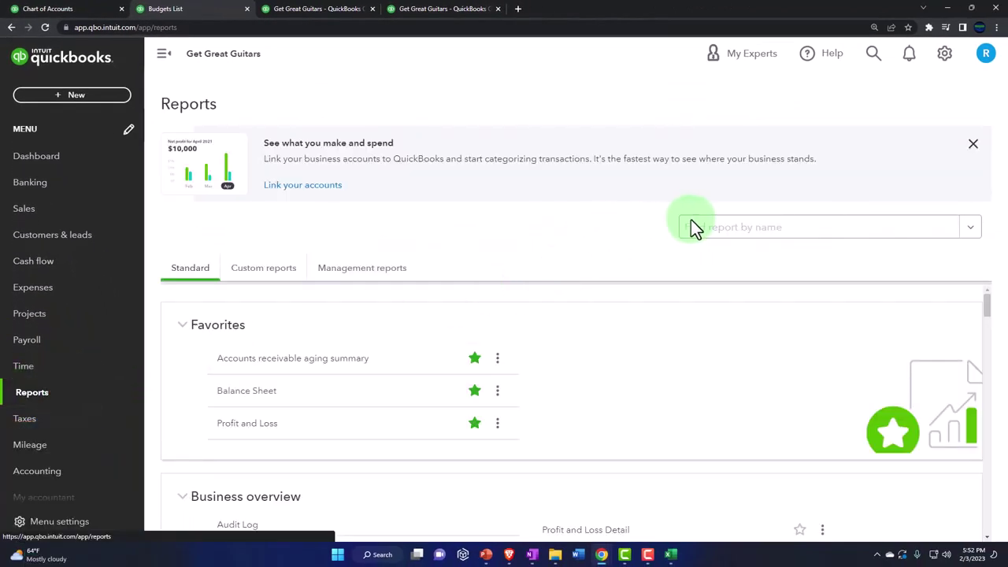
{"action": "left_click", "coordinate": [722, 226]}
{"action": "type", "text": "bud"}
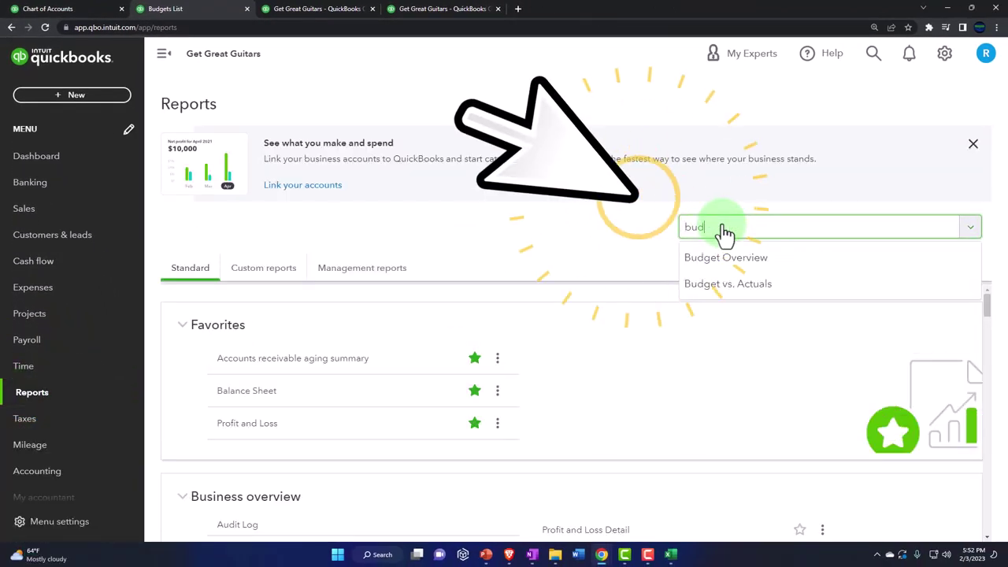
{"action": "key", "text": "Down"}
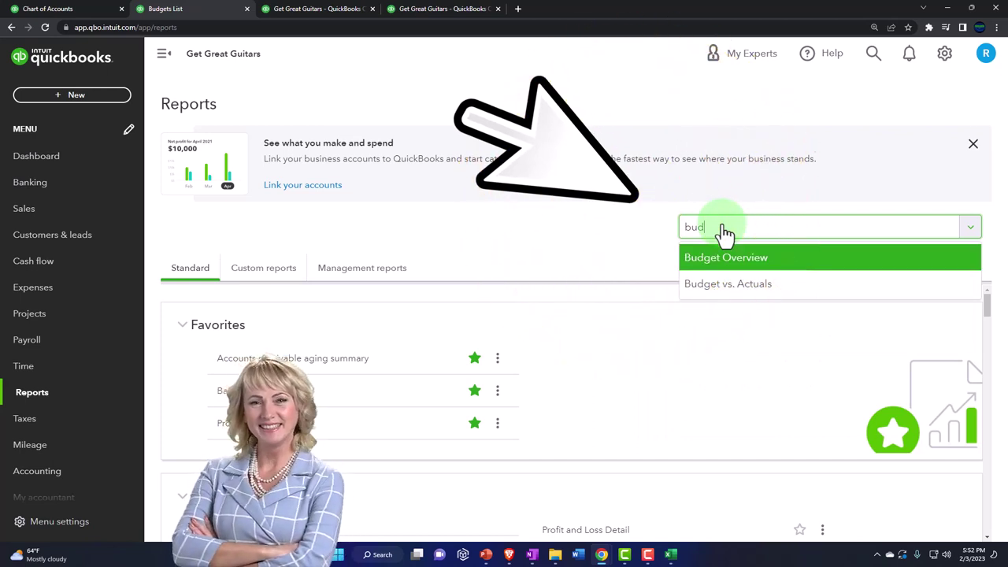
{"action": "key", "text": "Down"}
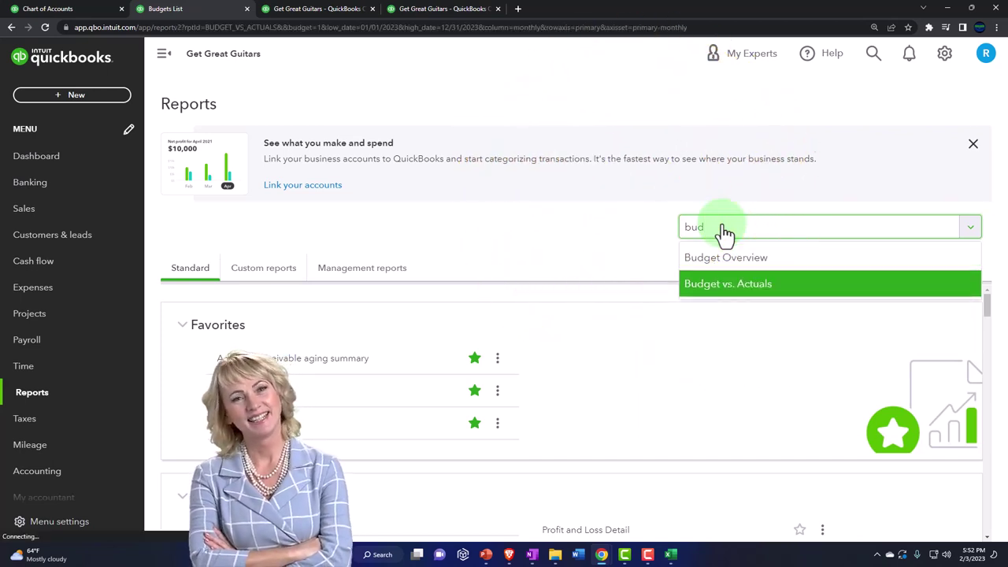
{"action": "key", "text": "Return"}
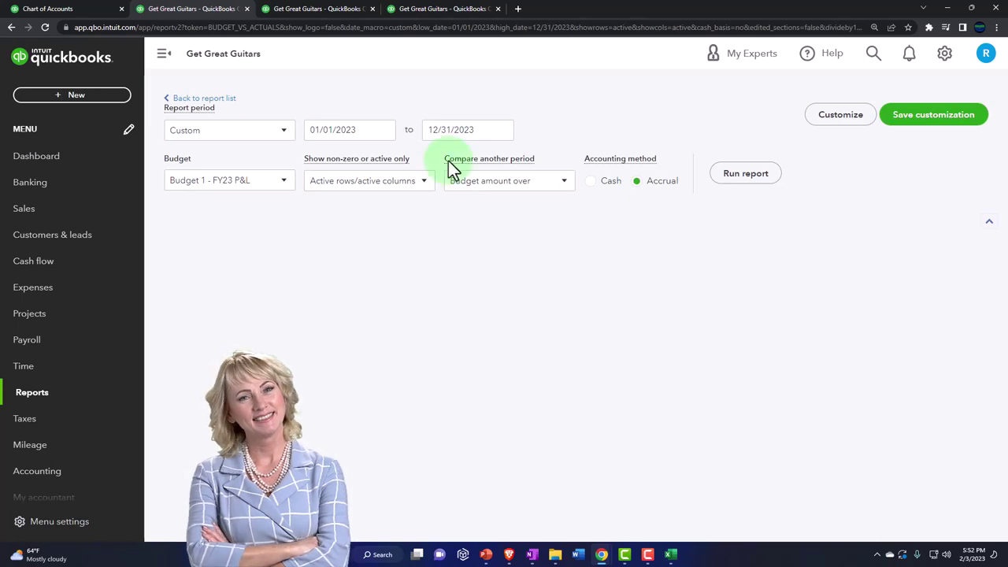
Step: Collapse the navigation menu and review January and February actual versus budget amounts in the report, from income down to net income
{"action": "left_click", "coordinate": [163, 53]}
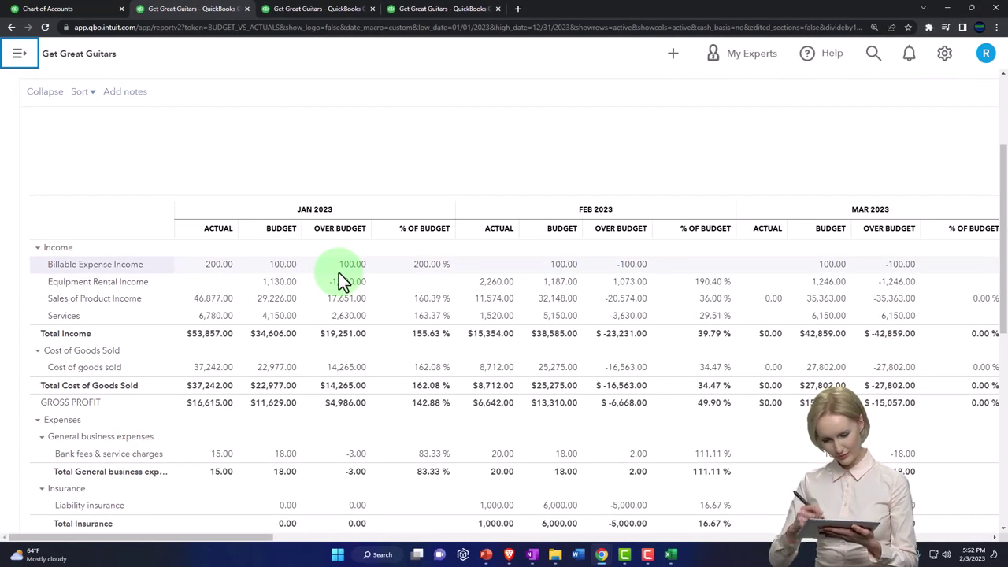
{"action": "scroll", "coordinate": [339, 272], "scroll_direction": "down", "scroll_amount": 3}
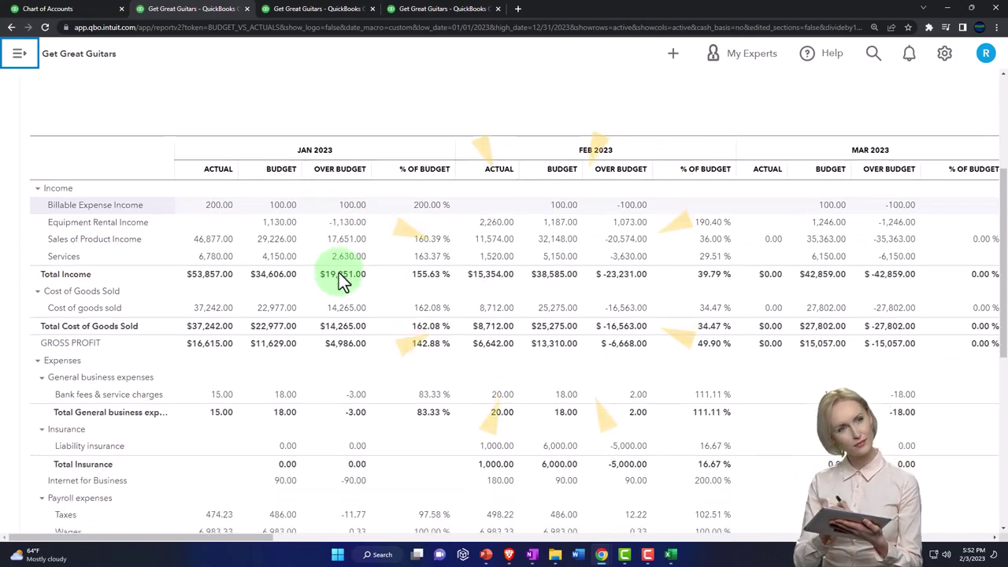
{"action": "scroll", "coordinate": [339, 273], "scroll_direction": "down", "scroll_amount": 4}
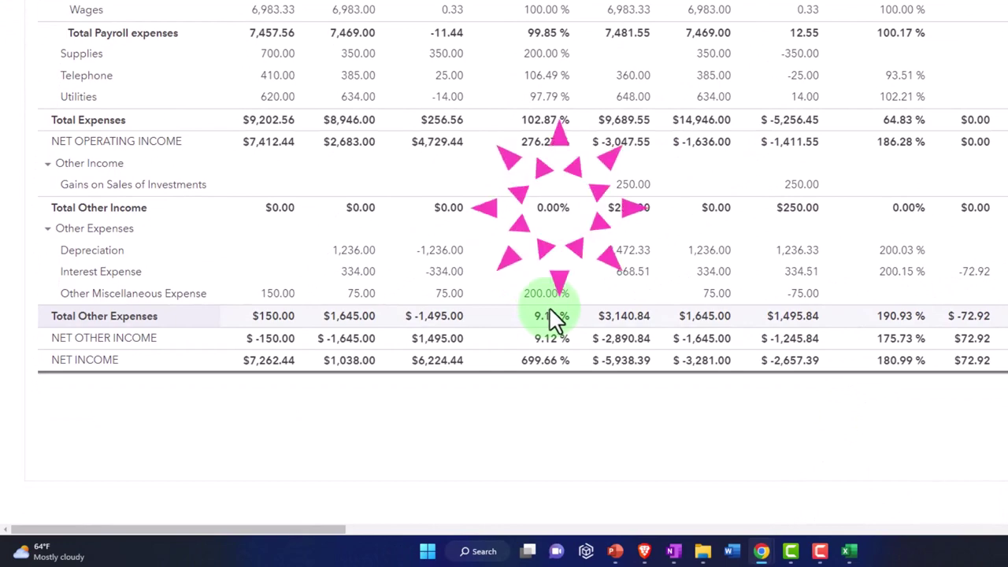
{"action": "scroll", "coordinate": [551, 319], "scroll_direction": "up", "scroll_amount": 3}
{"action": "scroll", "coordinate": [555, 319], "scroll_direction": "up", "scroll_amount": 5}
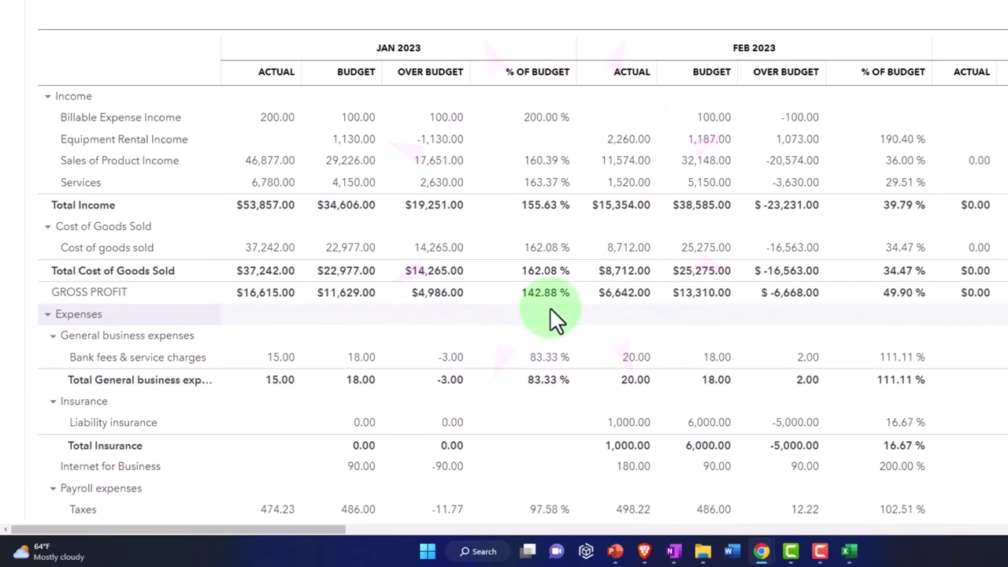